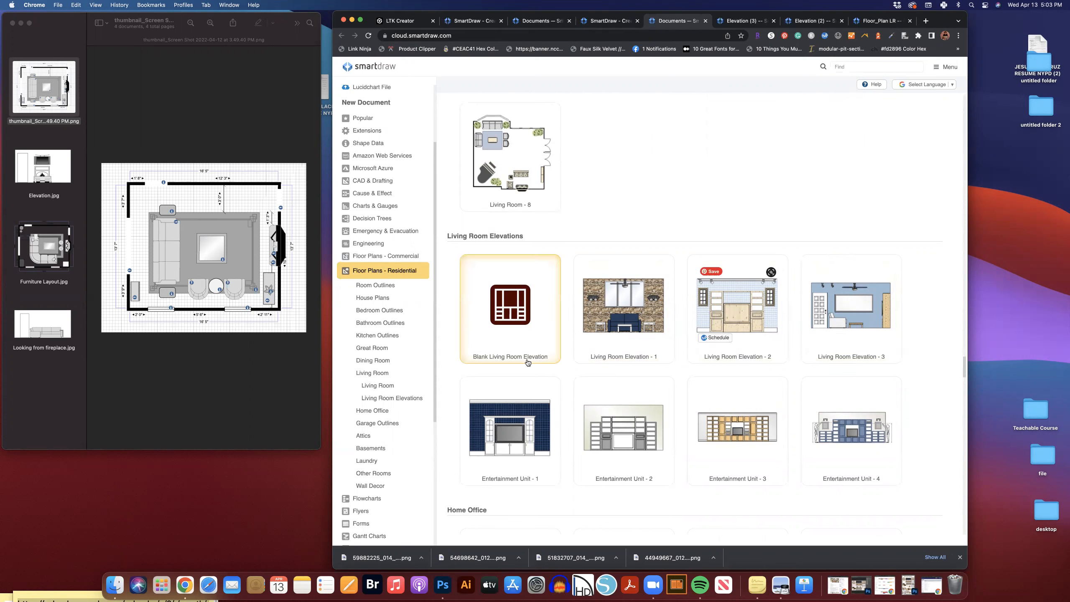
- Create a drawing from the Blank Living Room Elevation template and select its wall rectangle
left_click(518, 313)
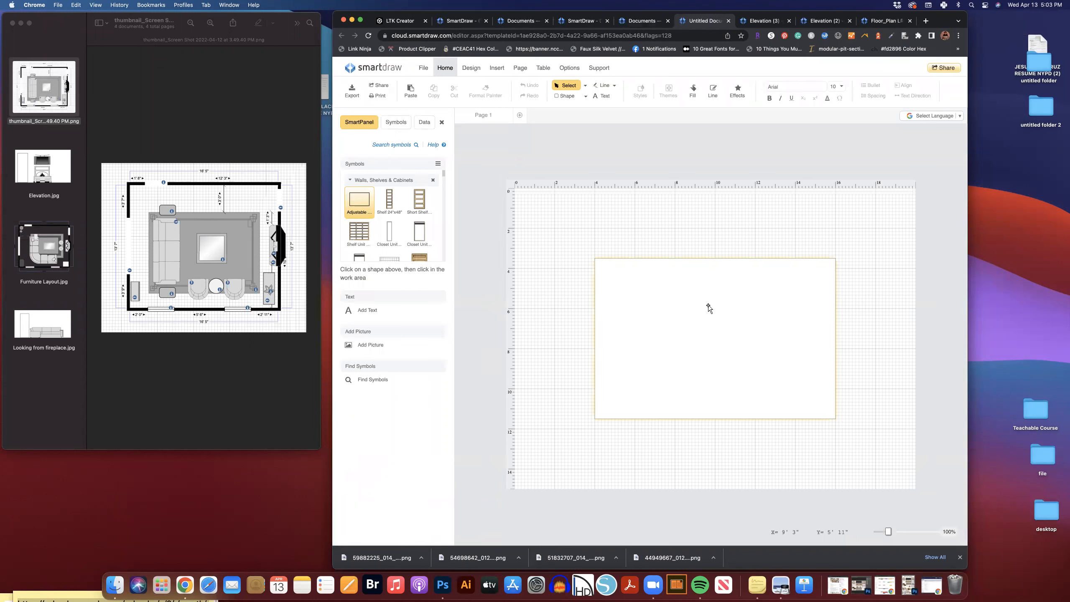
left_click(760, 322)
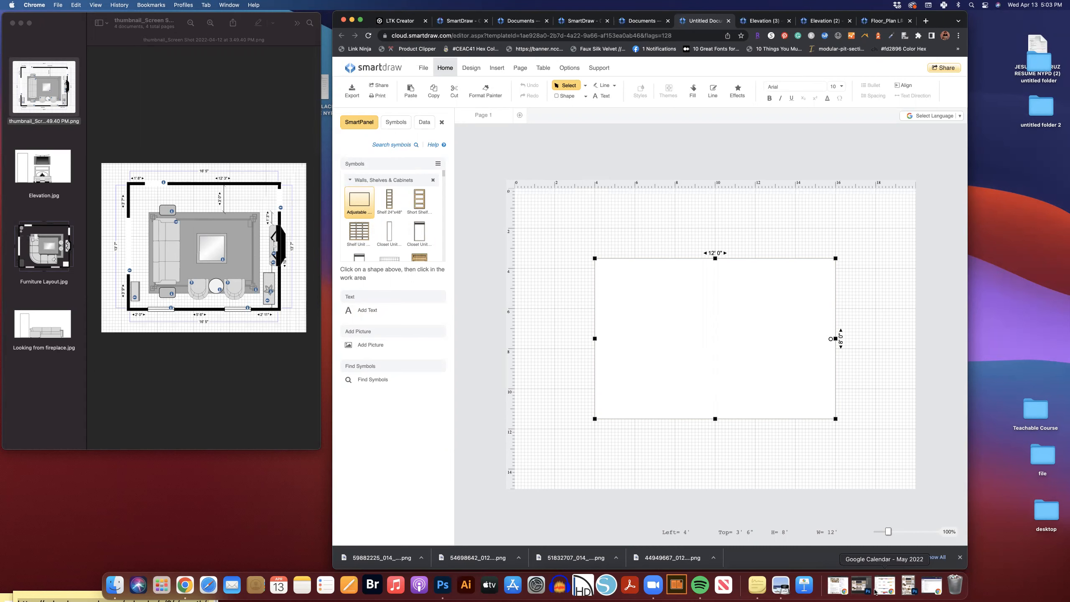
- Switch to the minimized browser window, examine the emailed floor plan in Outlook, and put the window away again
left_click(931, 586)
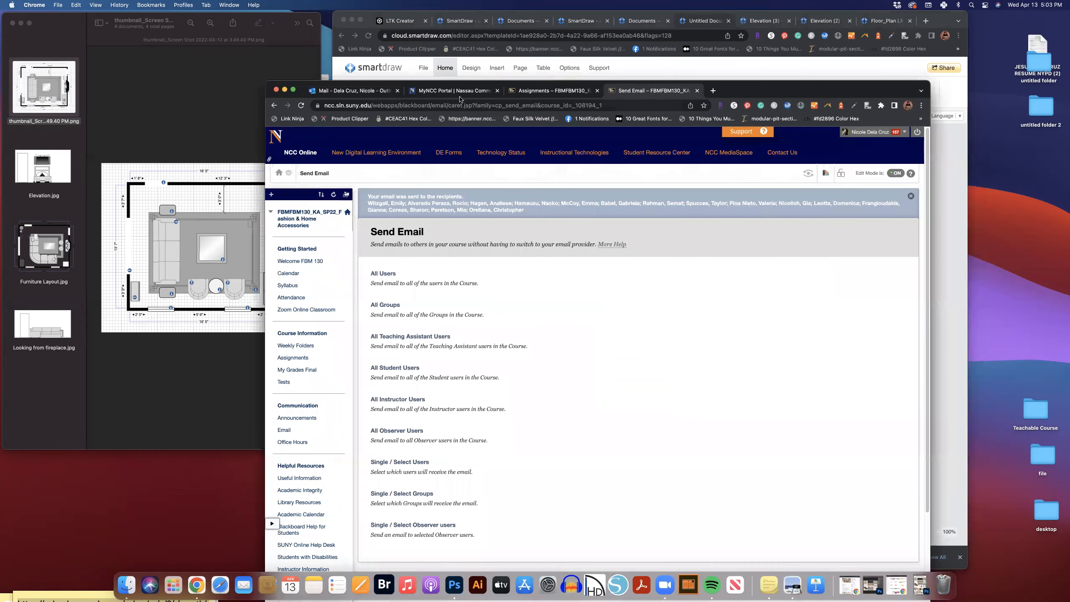
left_click(456, 92)
left_click(544, 94)
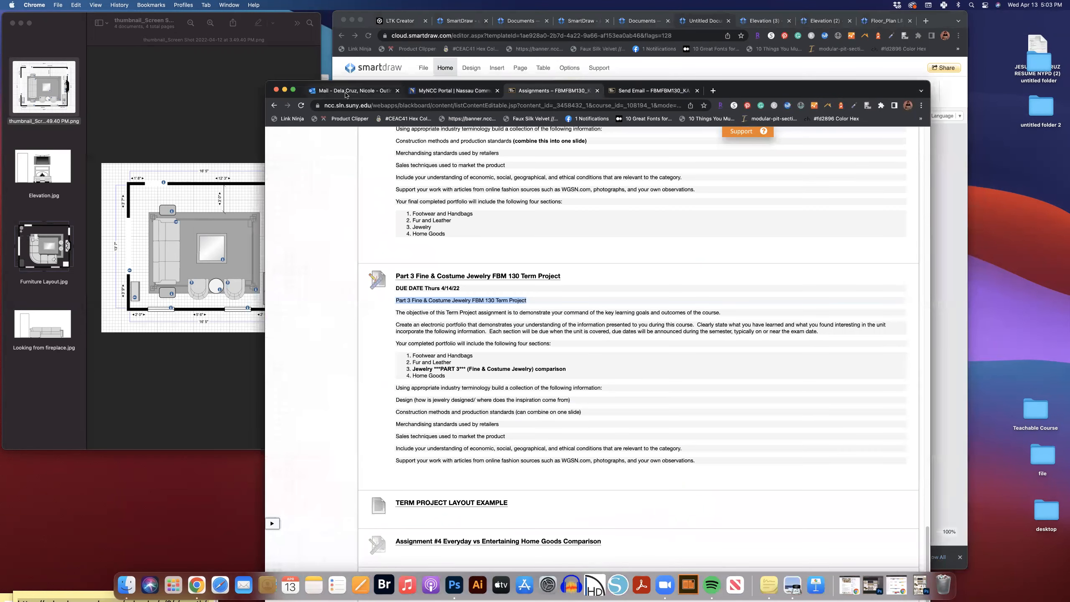
left_click(345, 92)
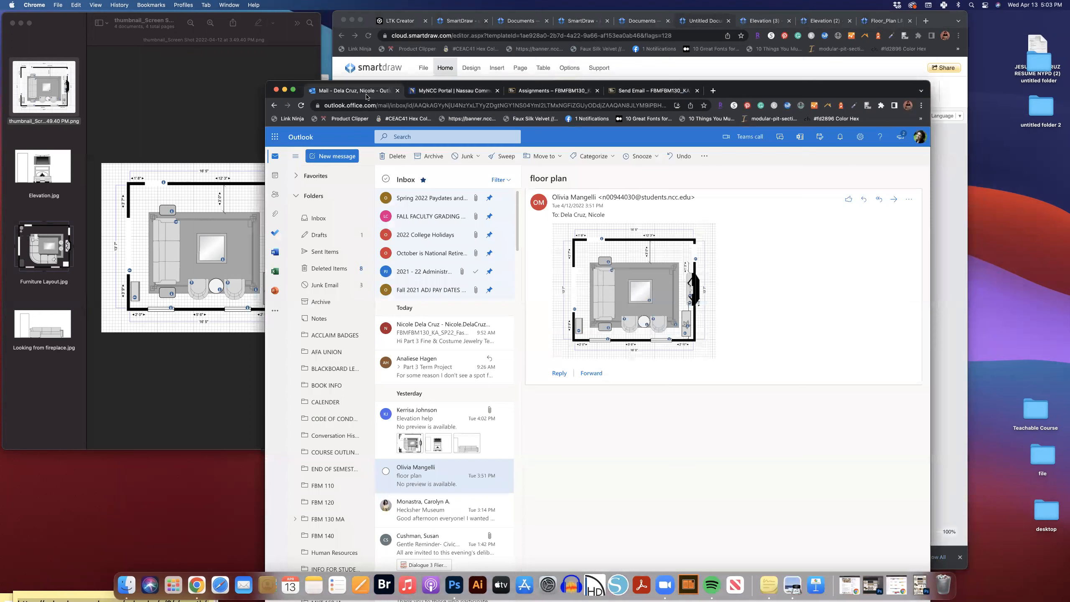
left_click(284, 89)
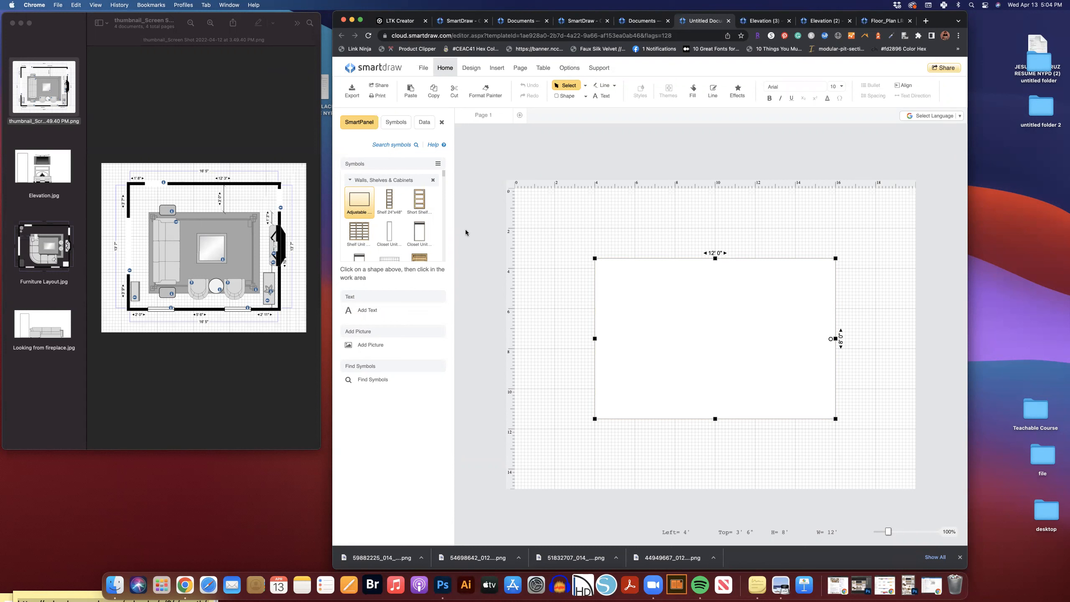
- Set the elevation wall's width to 13' 7"
left_click(714, 253)
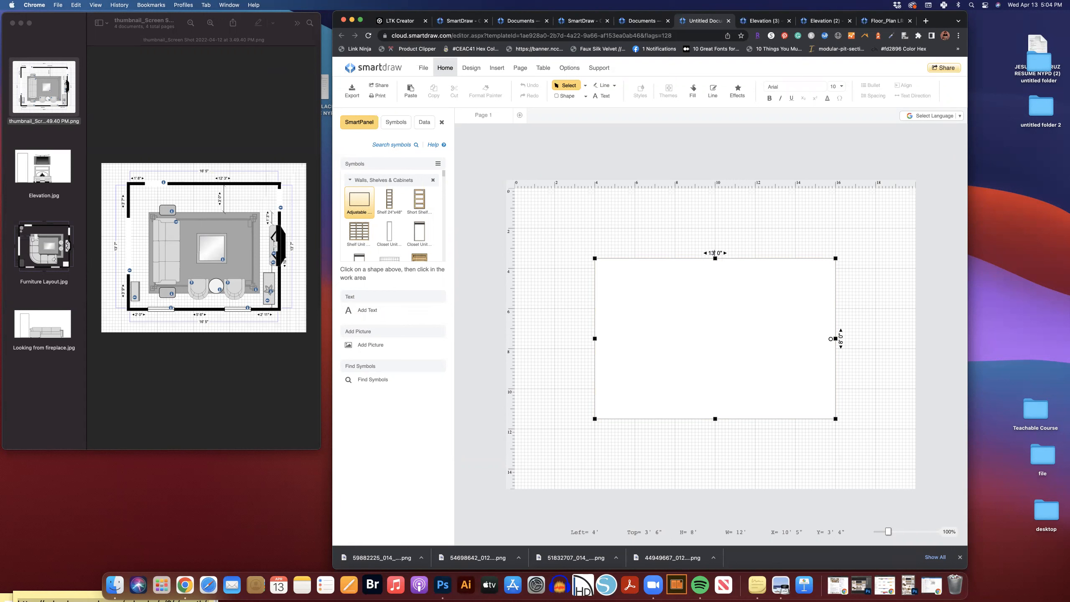
double_click(718, 253)
key("Return")
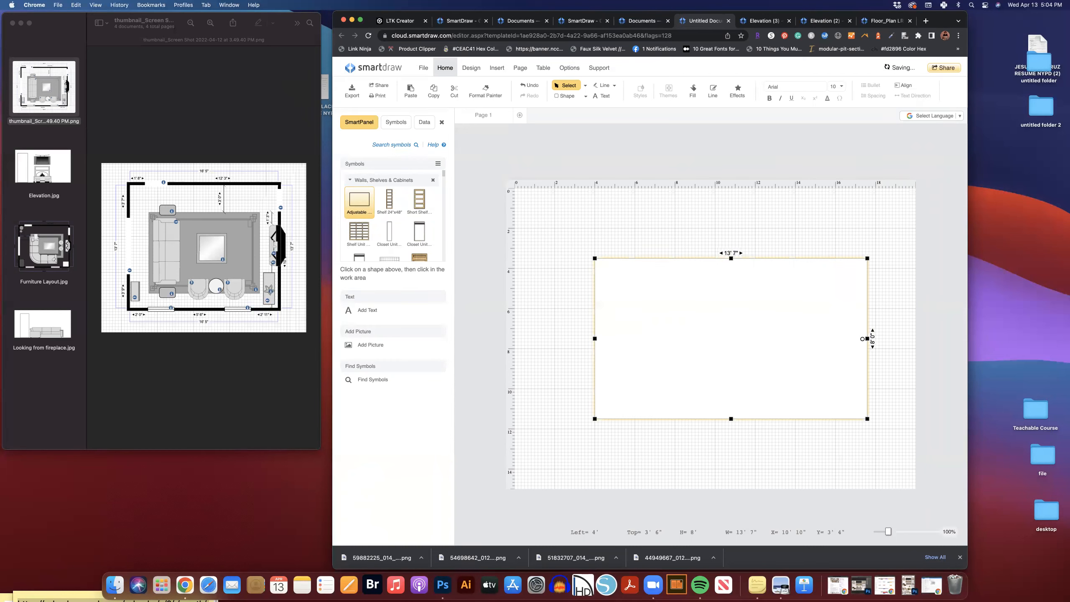
- Close the SmartDraw home page and open the Floor_Plan LR drawing from the saved documents
left_click(579, 23)
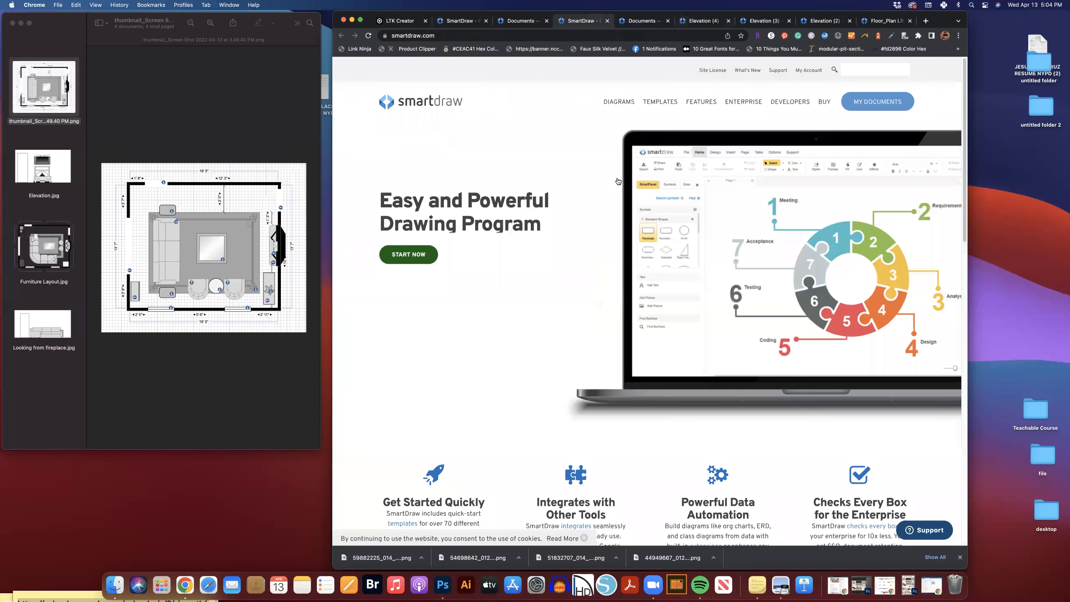
left_click(607, 21)
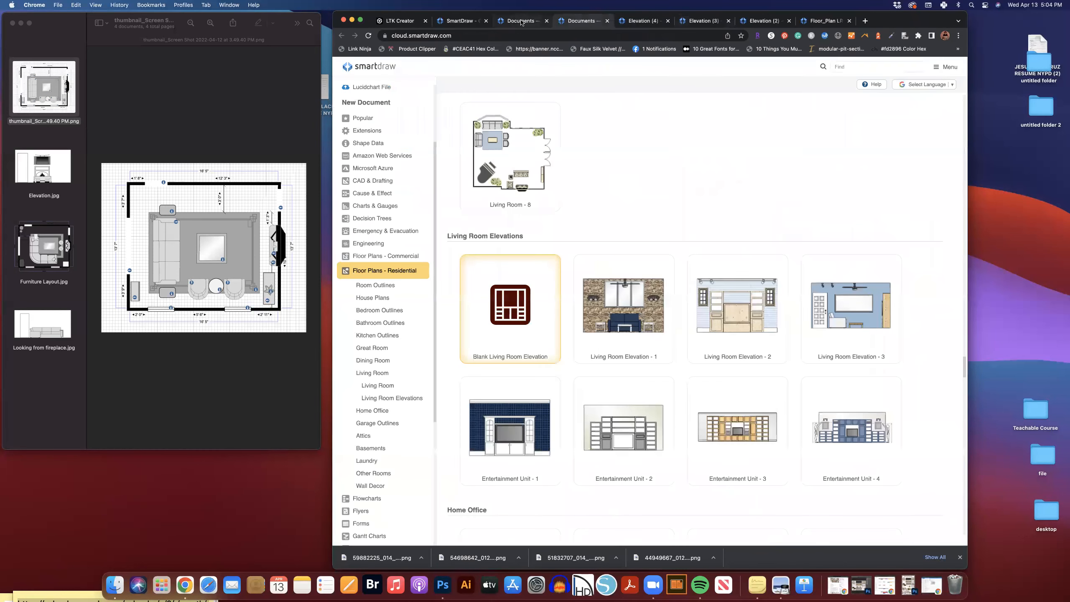
left_click(524, 21)
left_click(510, 188)
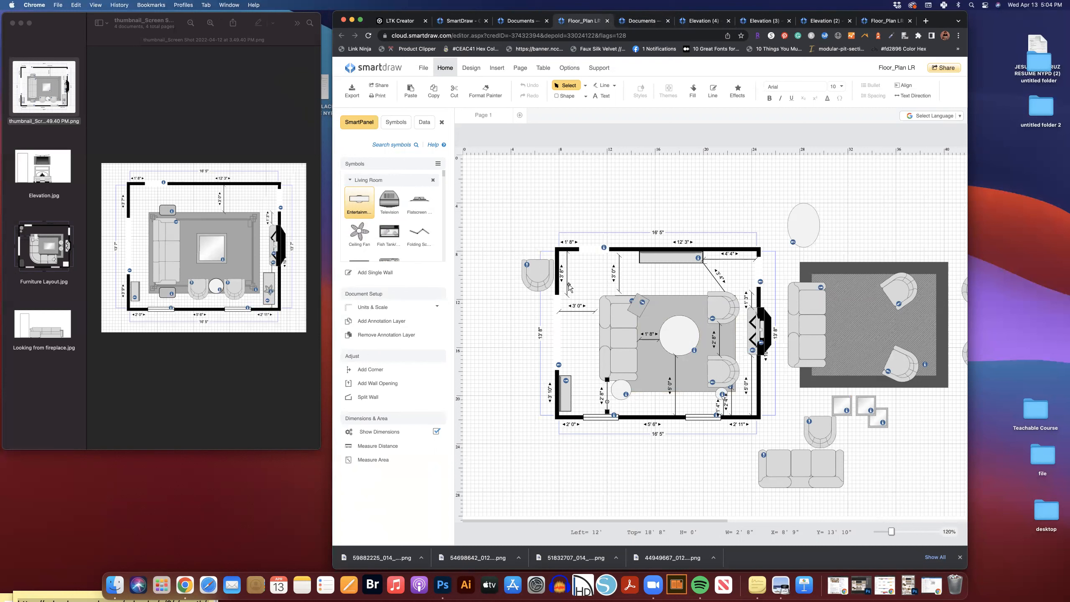
- Move the armchair by the left wall to the empty area above and left of the plan, and inspect the wall opening
left_click_drag(547, 274, 511, 206)
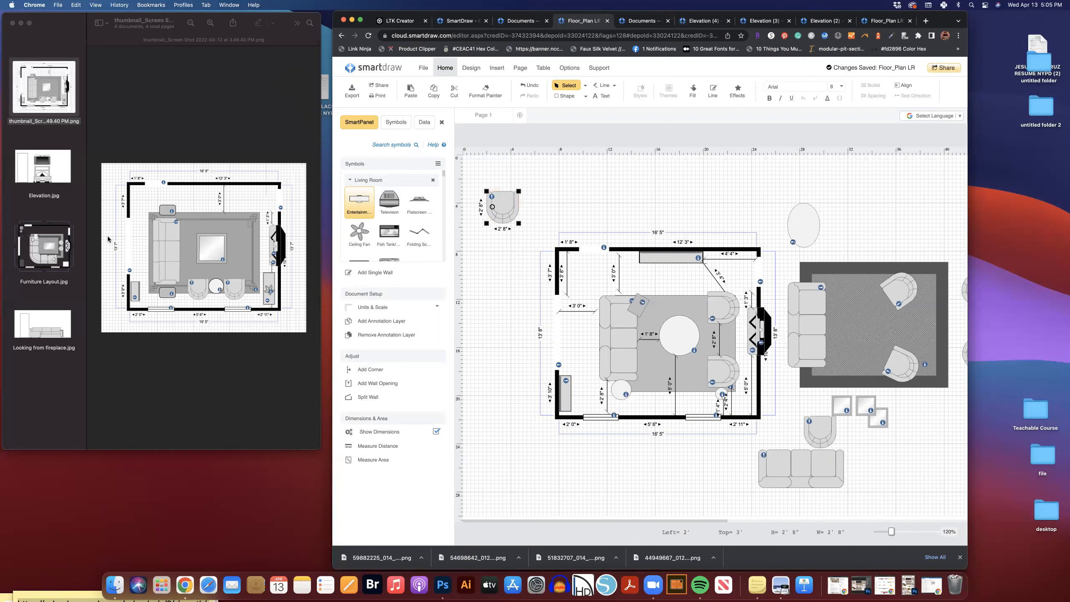
left_click(558, 335)
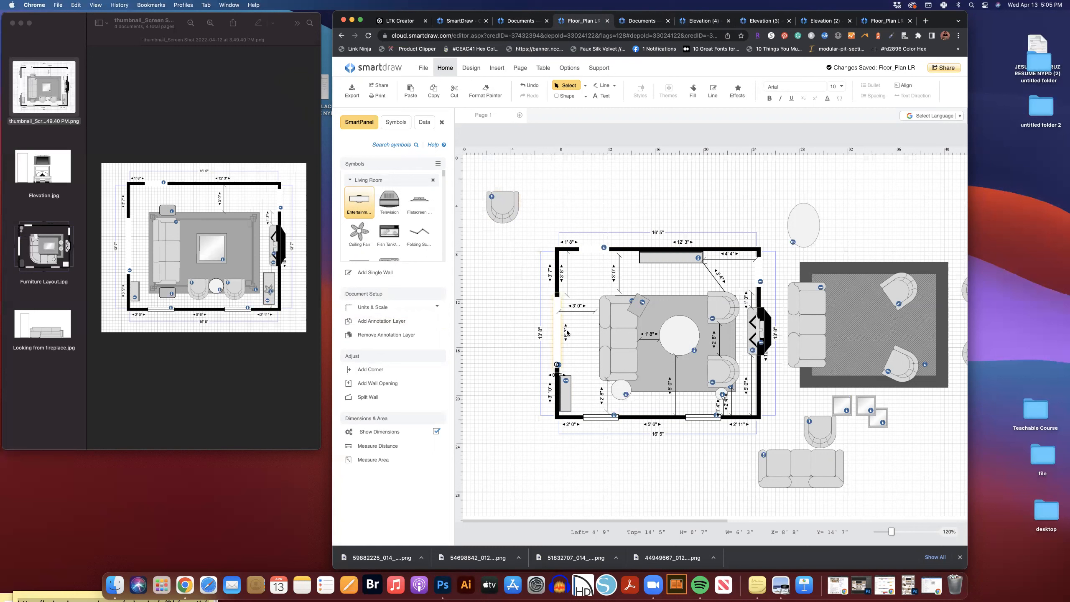
key("Delete")
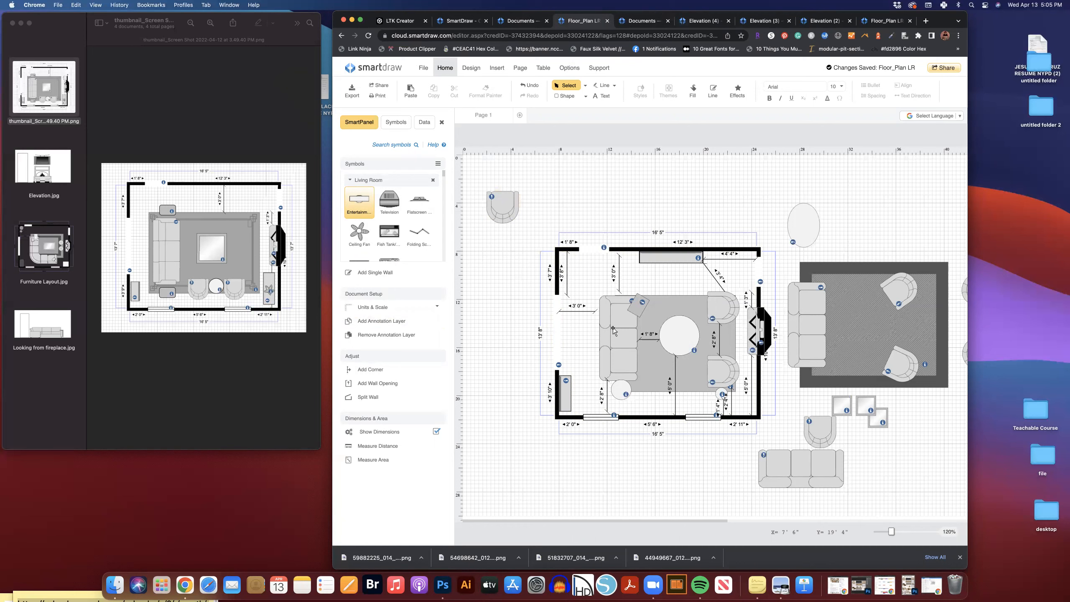
- Reorder the browser tabs so Elevation (4) sits directly beside the floor plan, and select the elevation's wall rectangle
left_click(637, 20)
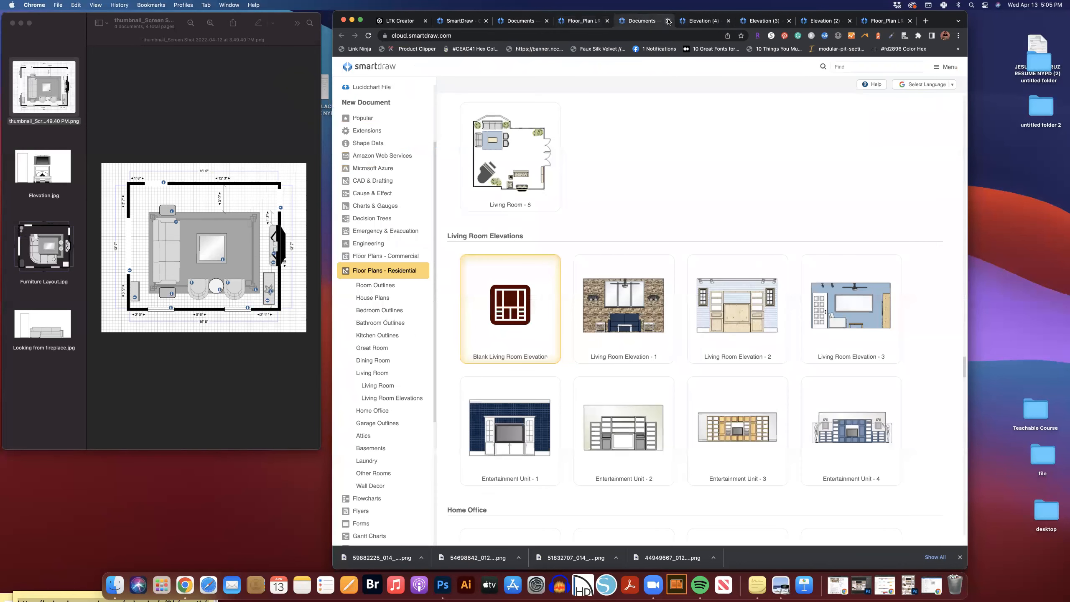
left_click_drag(690, 20, 640, 24)
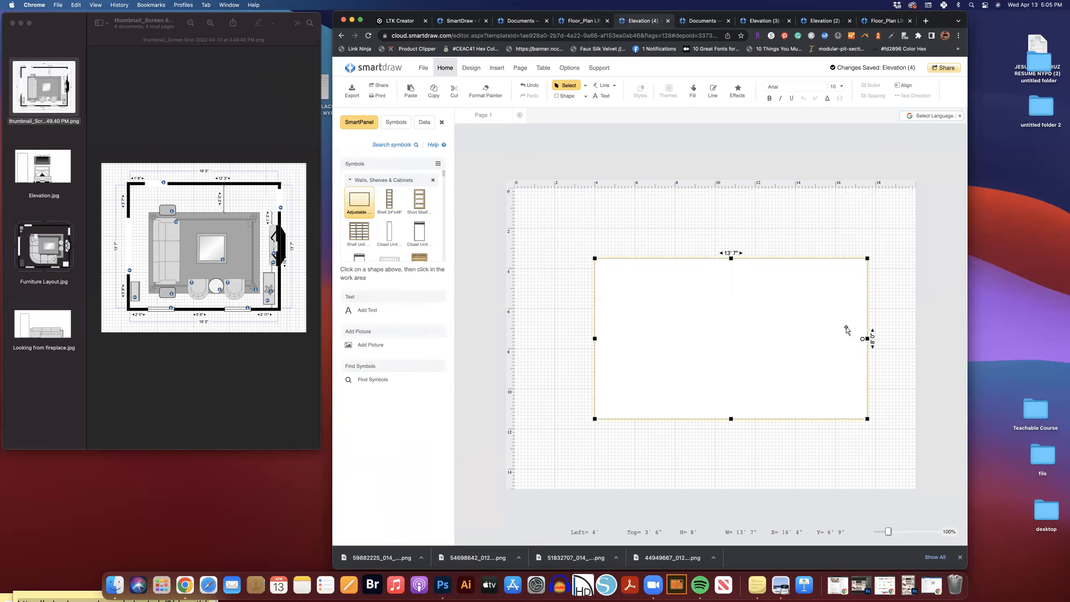
left_click(900, 317)
left_click(775, 296)
- Browse the loaded shelf, cabinet, door and window symbols for pieces suited to the elevation
scroll(378, 232, "down", 3)
scroll(378, 231, "up", 3)
scroll(378, 232, "down", 10)
scroll(378, 232, "down", 3)
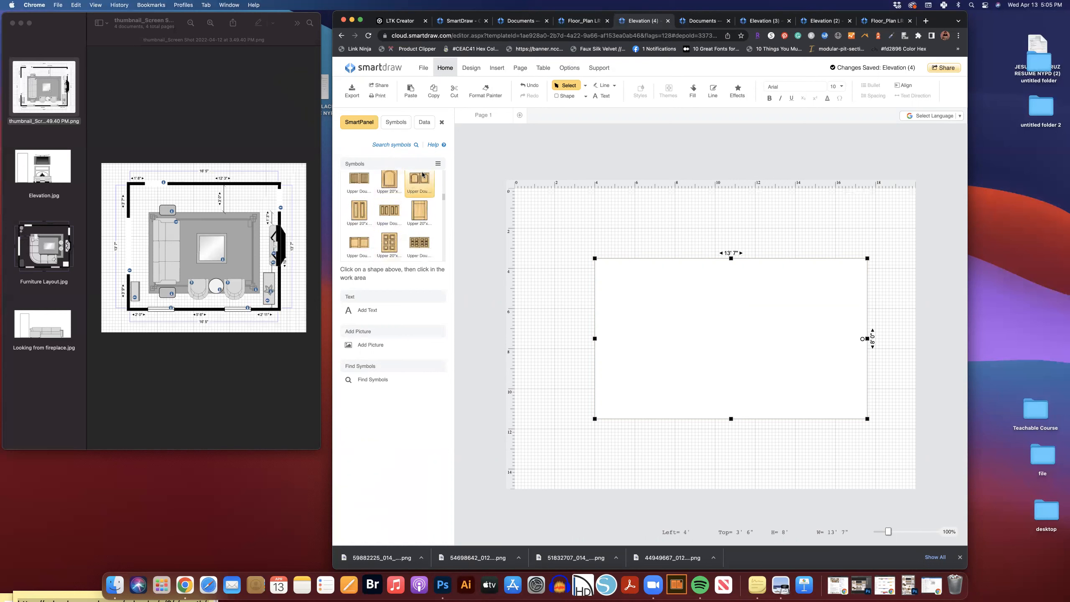
scroll(391, 228, "down", 5)
scroll(397, 234, "up", 20)
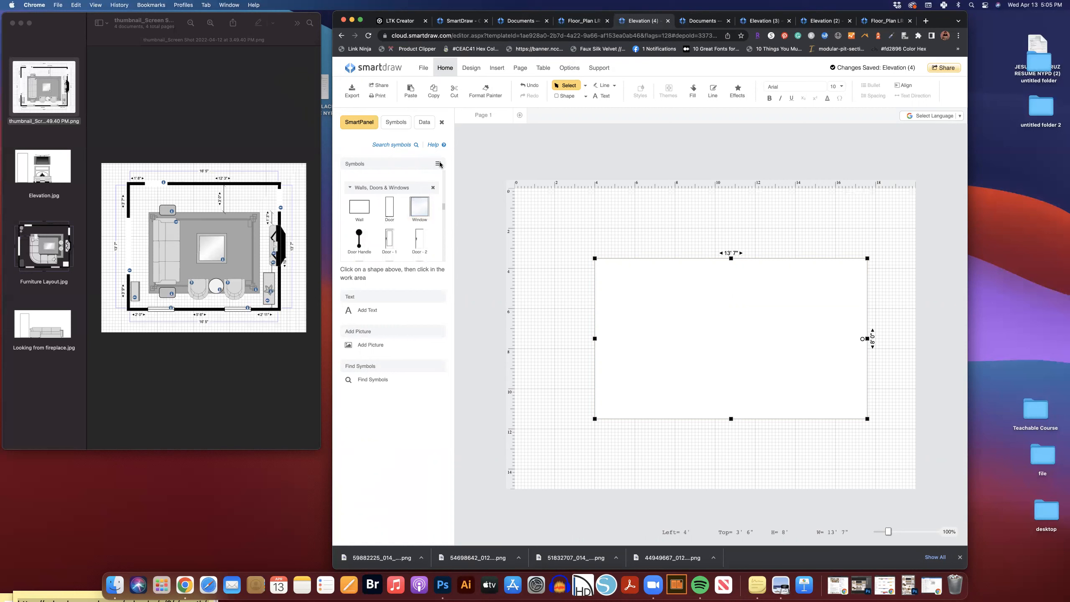
- Open the complete symbol collection and examine the Floor Plans elevation categories, including doors and windows, lighting, products, shelf units and cabinets
left_click(438, 164)
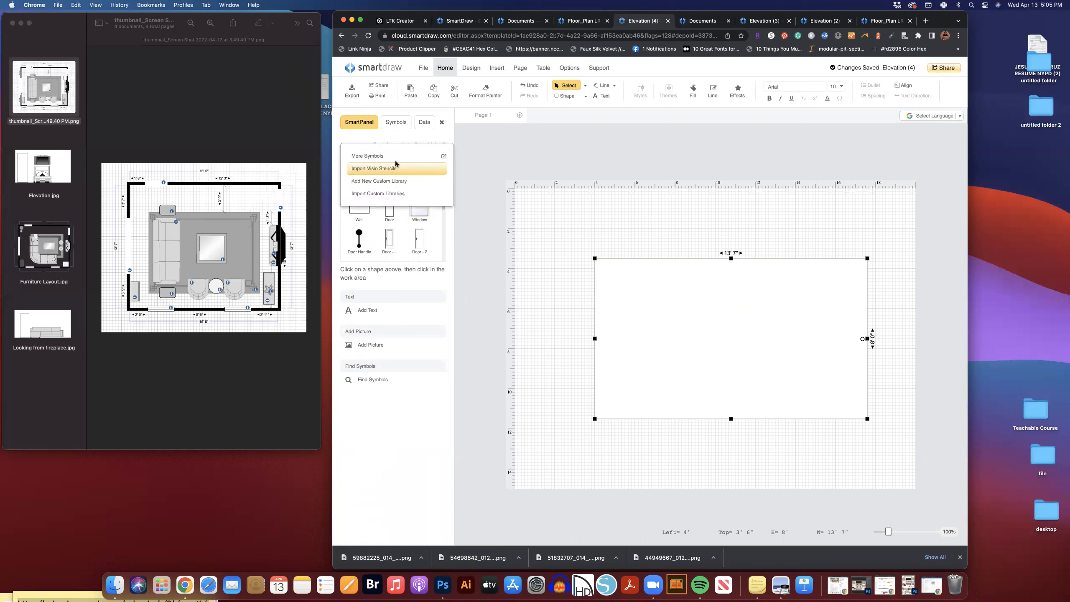
left_click(371, 156)
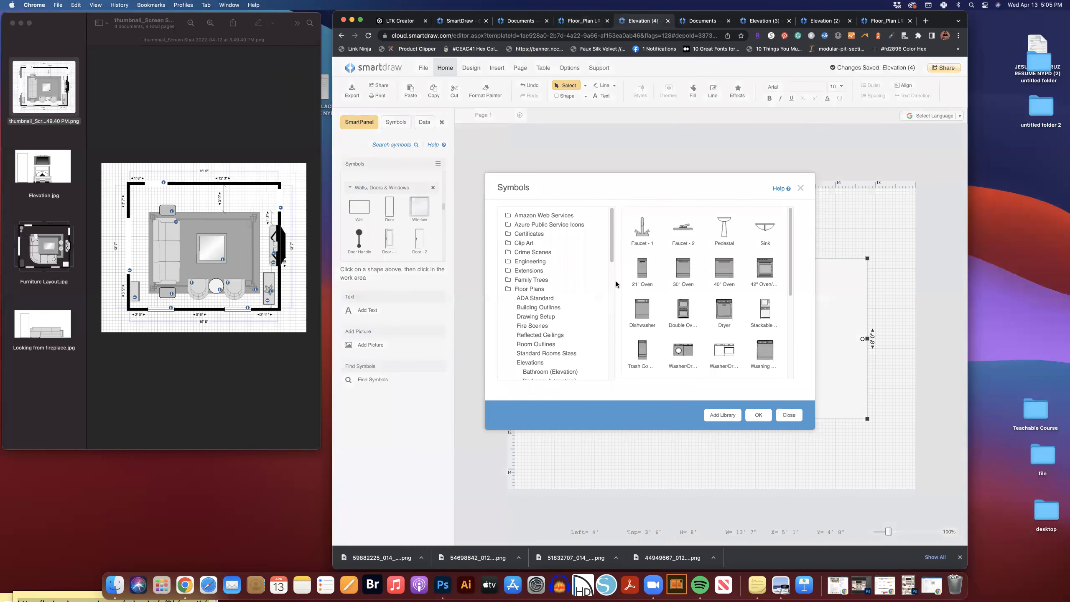
scroll(564, 329, "down", 4)
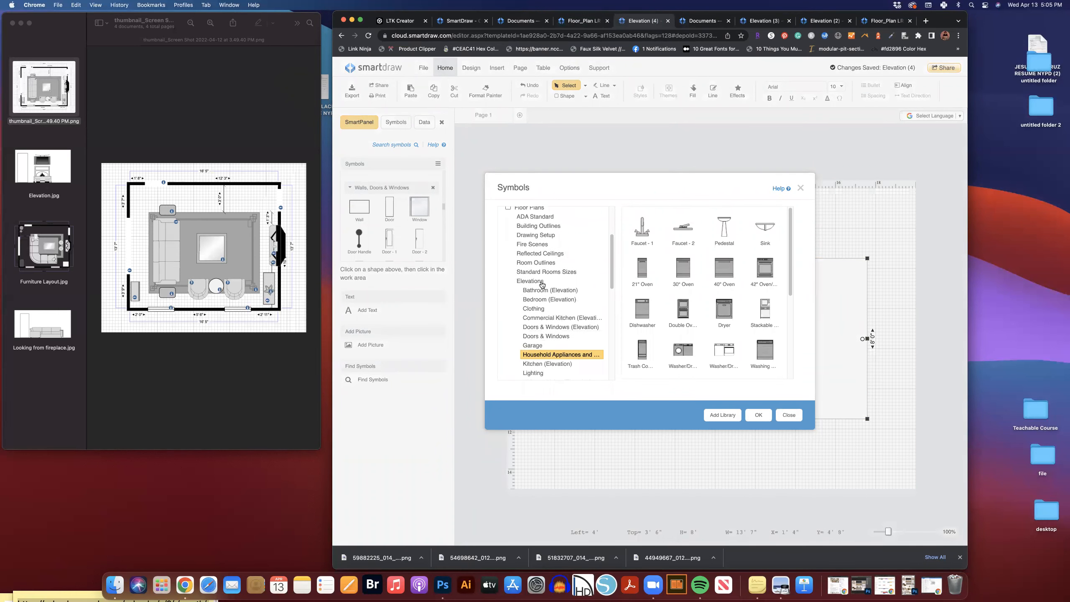
scroll(538, 329, "down", 2)
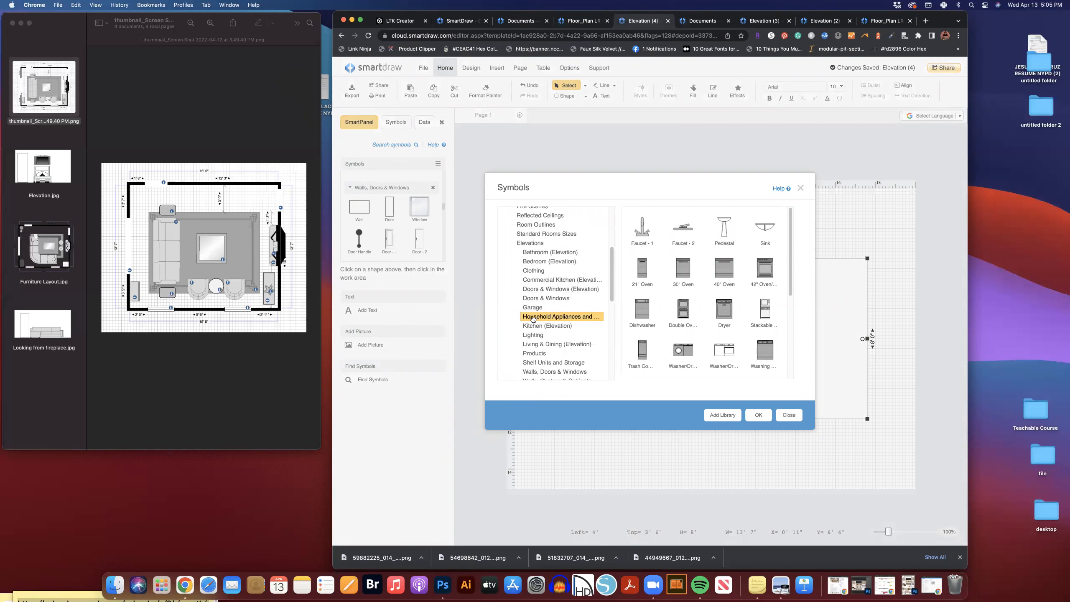
left_click(544, 252)
left_click(536, 282)
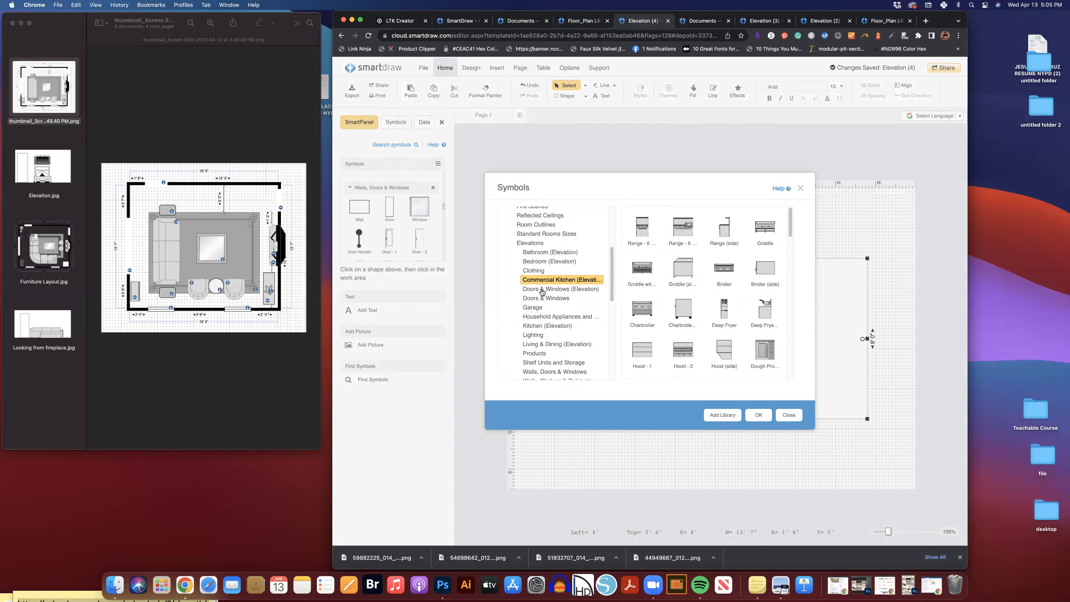
left_click(543, 294)
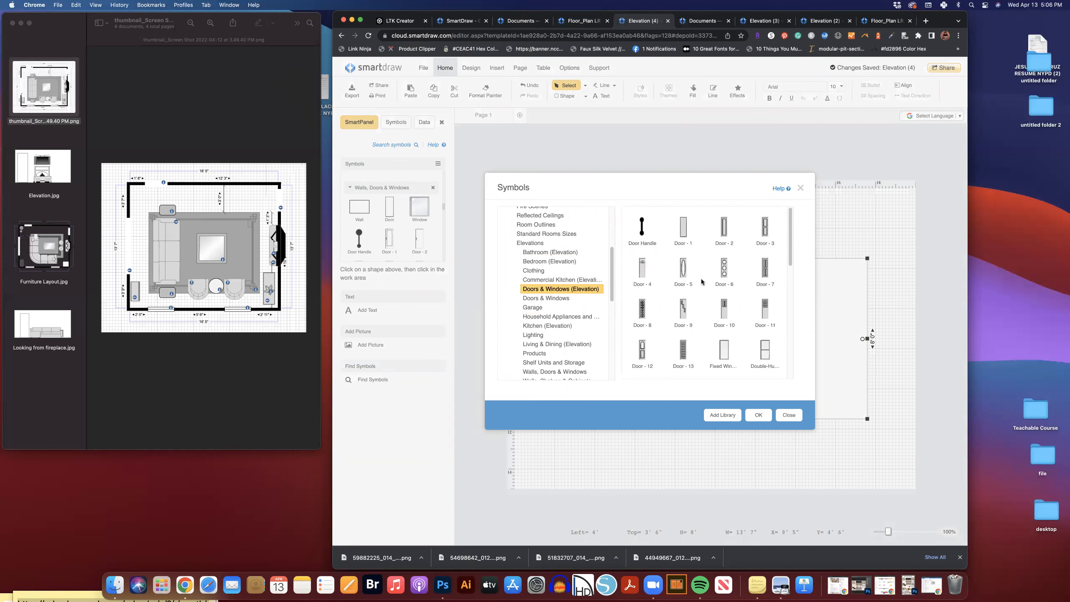
scroll(540, 327, "down", 3)
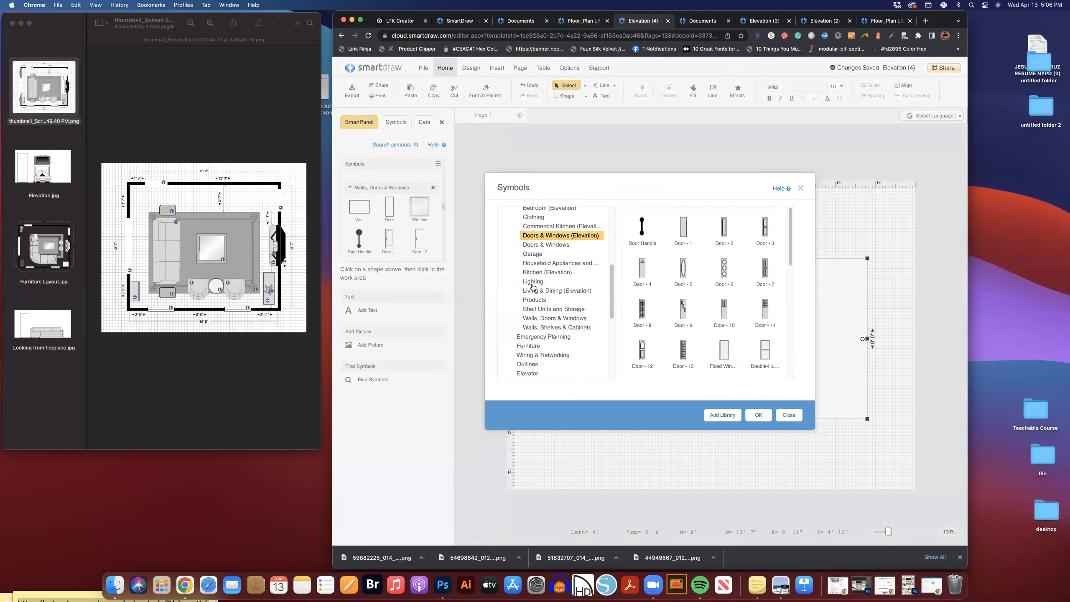
left_click(535, 282)
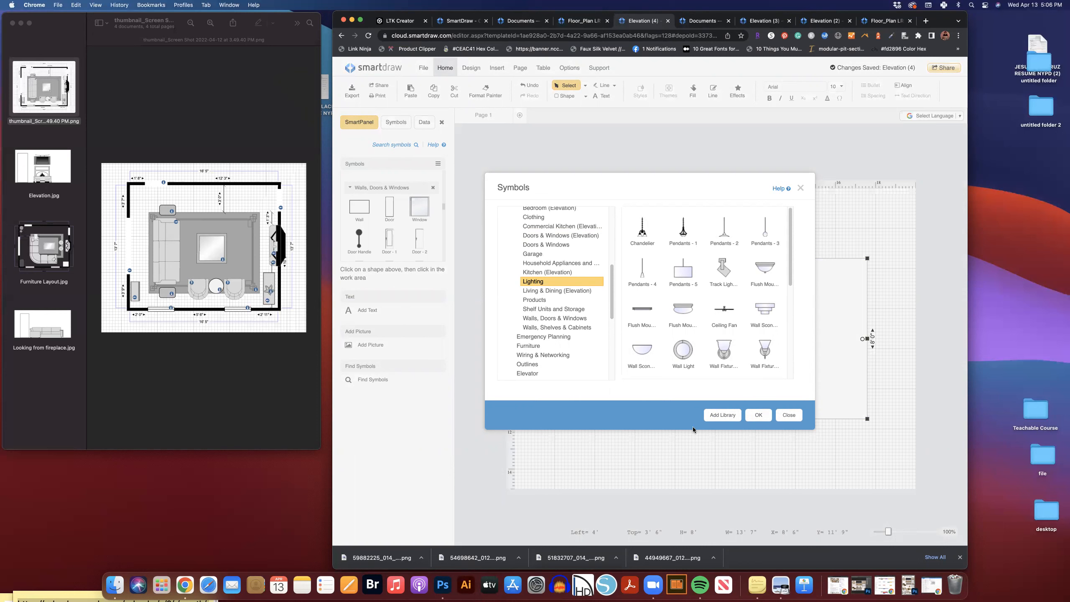
left_click(543, 300)
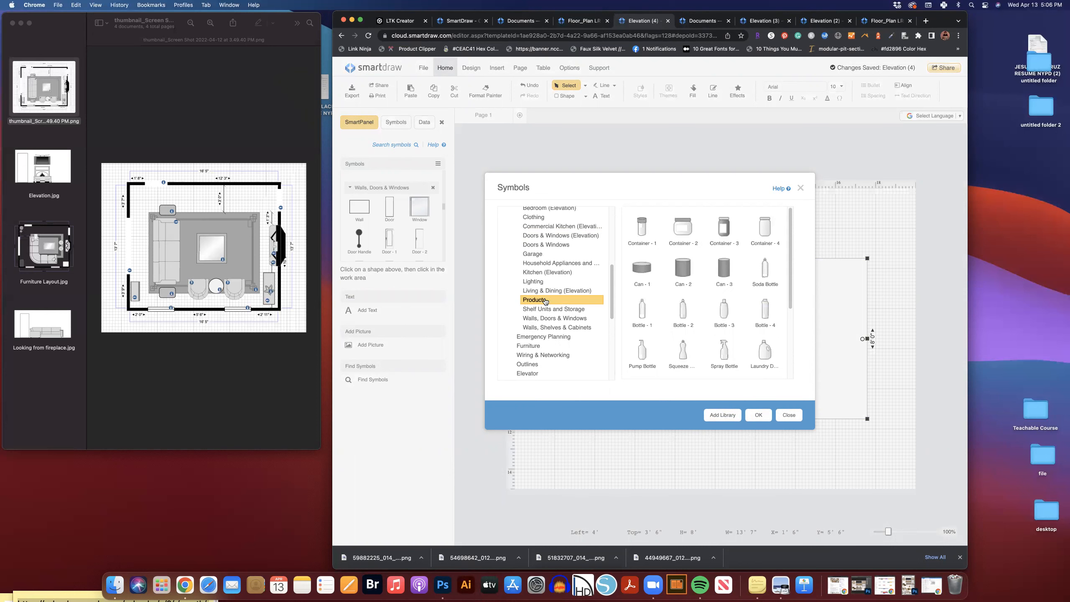
left_click(541, 310)
left_click(541, 319)
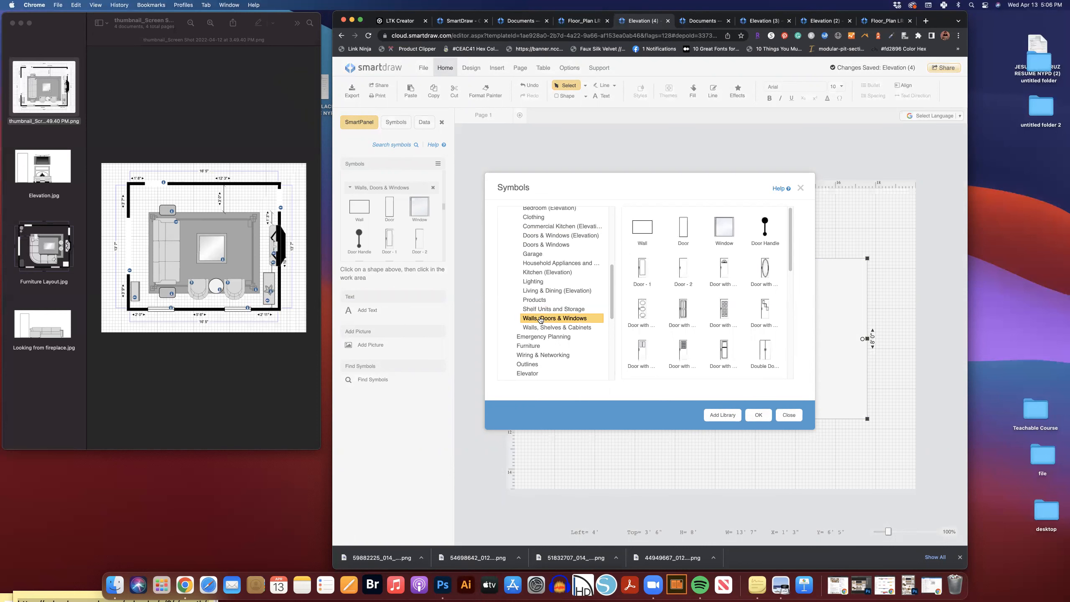
left_click(543, 330)
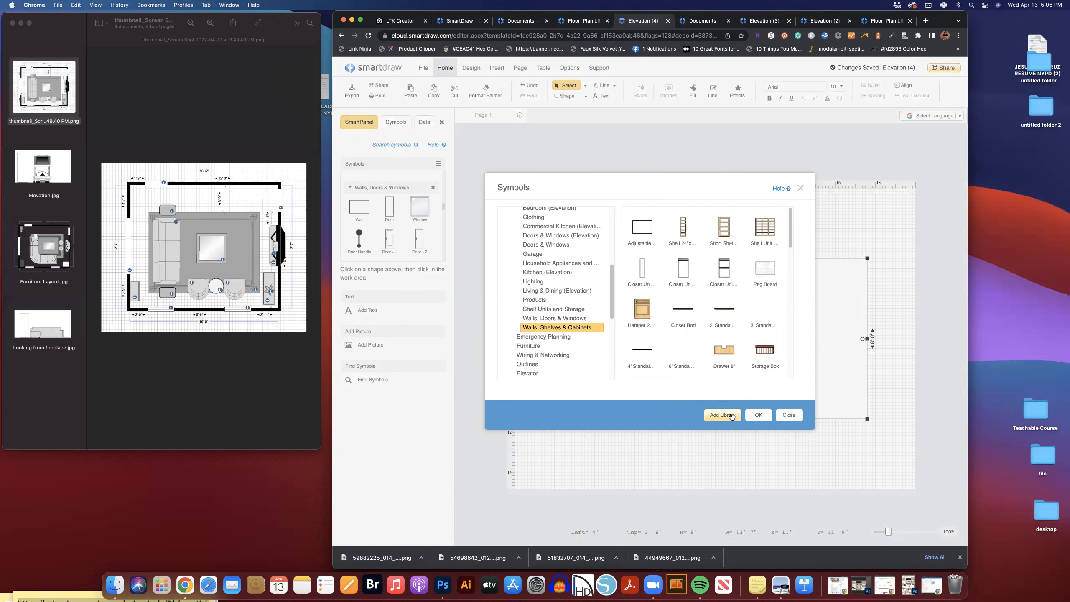
- Add the Lighting elevation library to the drawing's symbols and close the symbol collection
left_click(536, 283)
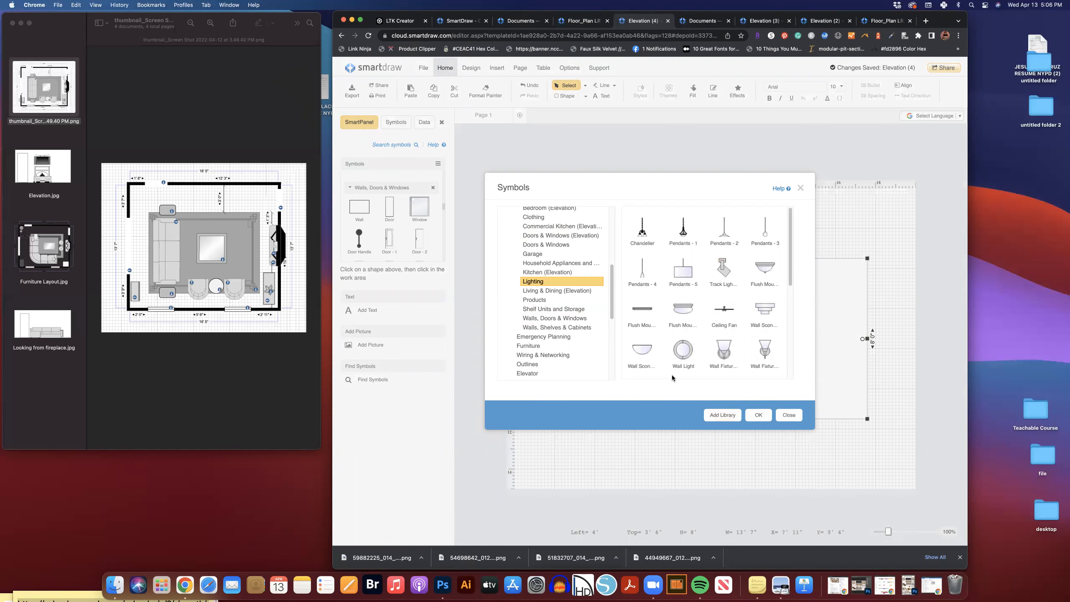
left_click(722, 415)
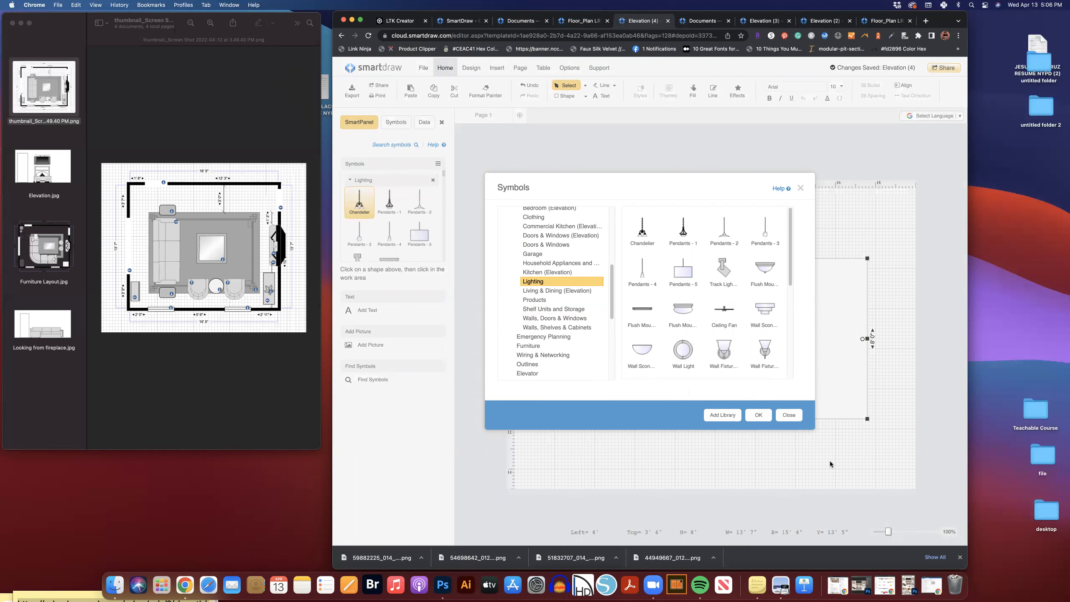
left_click(789, 416)
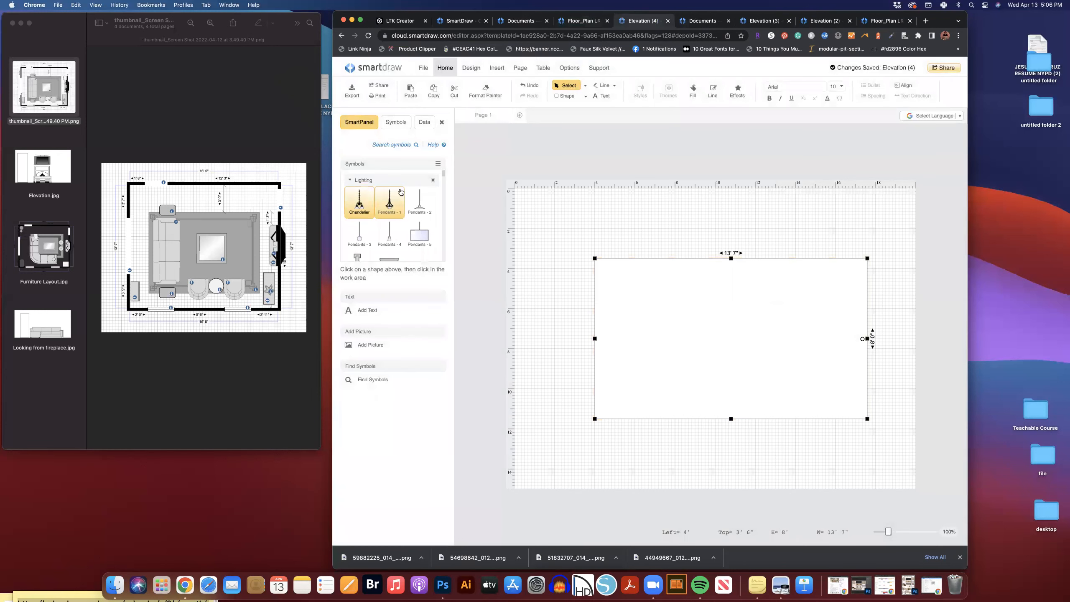
- Place a Door symbol overlapping the wall's left edge and shrink it to about 2' 11" wide by 10" high
scroll(411, 200, "down", 5)
scroll(409, 201, "down", 10)
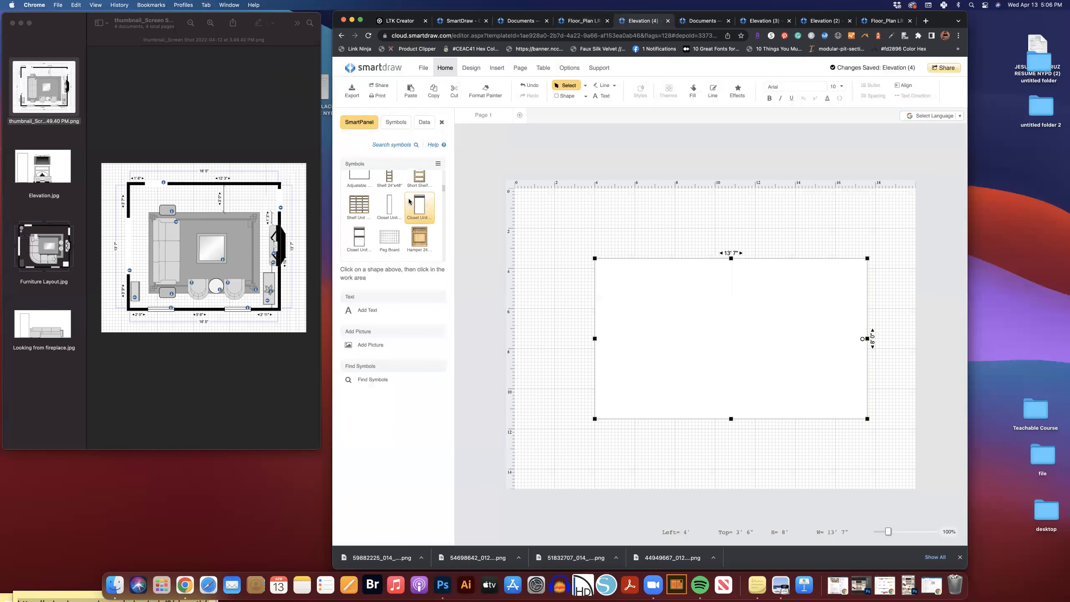
scroll(409, 201, "down", 10)
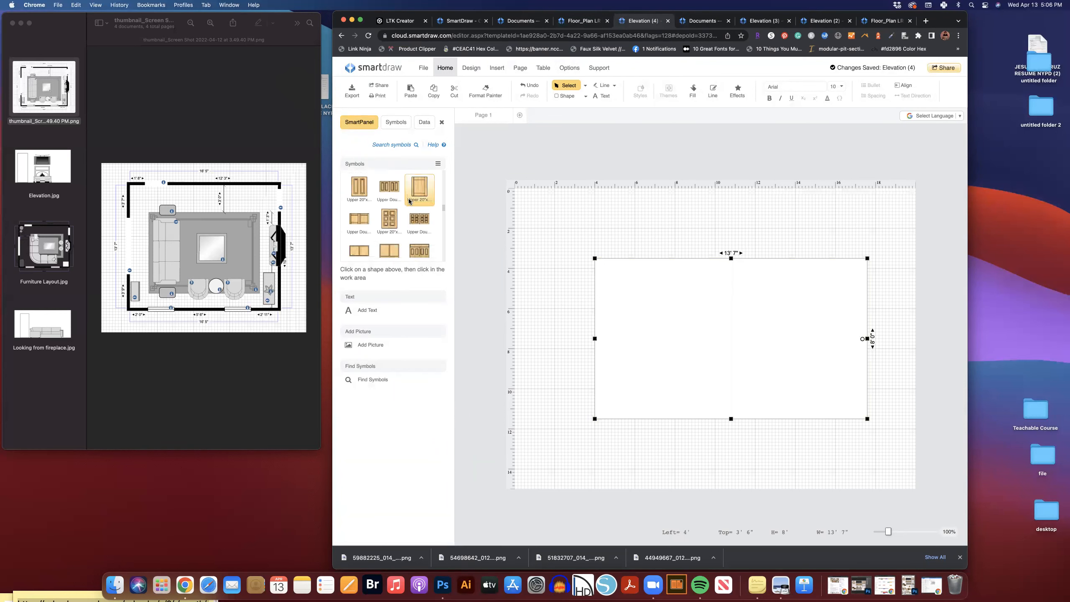
scroll(409, 202, "up", 5)
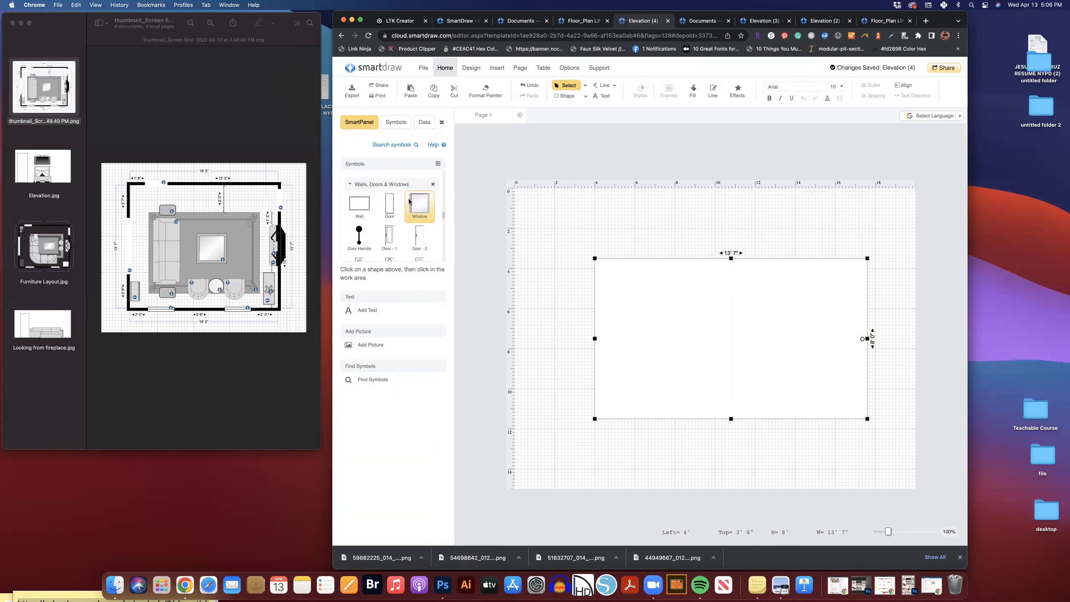
left_click(390, 204)
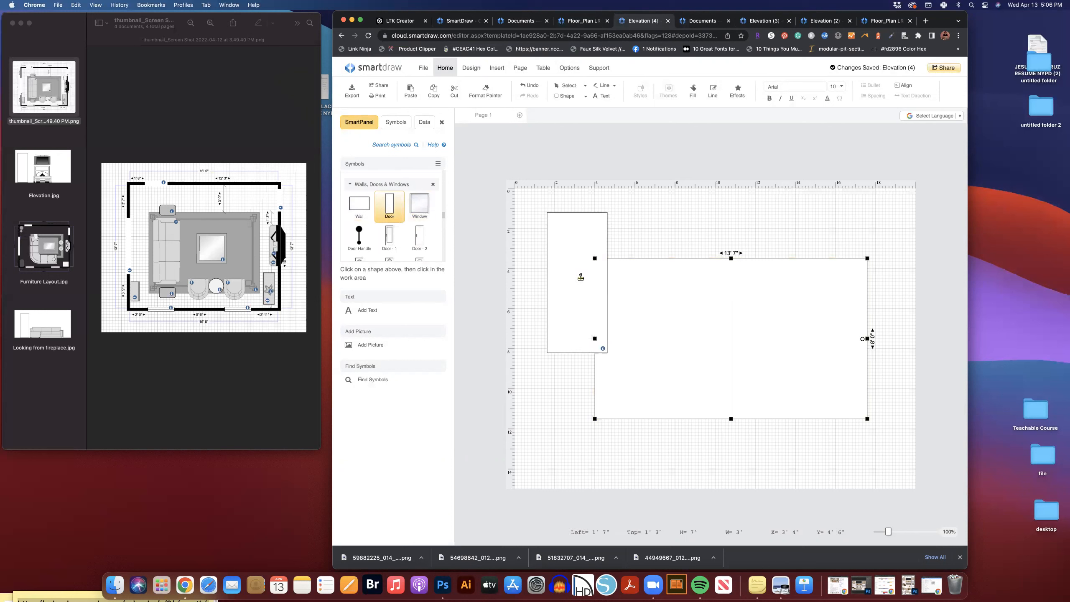
left_click(581, 277)
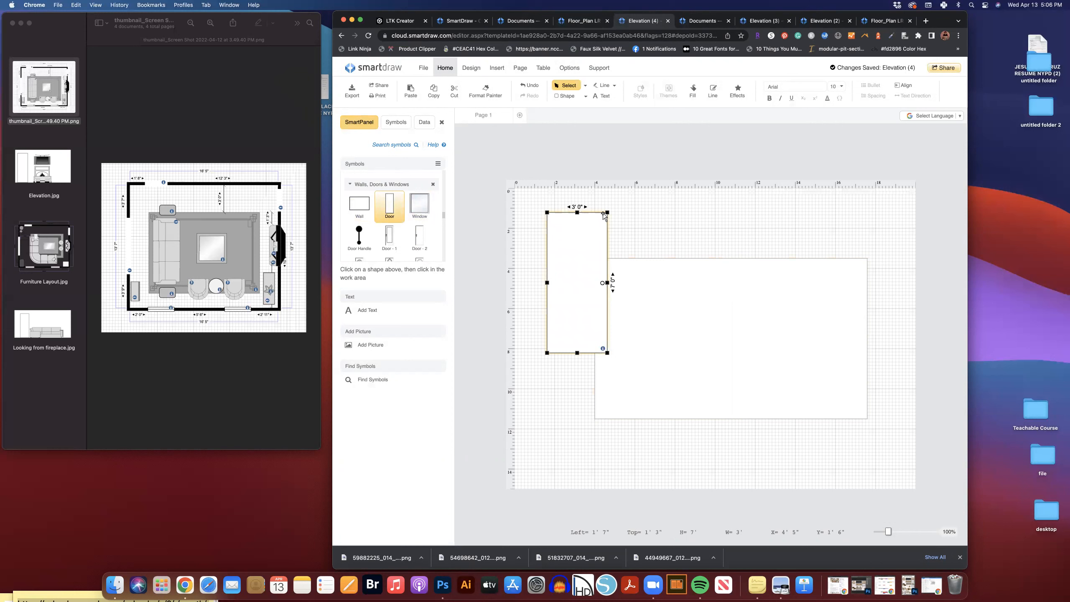
left_click_drag(606, 214, 605, 336)
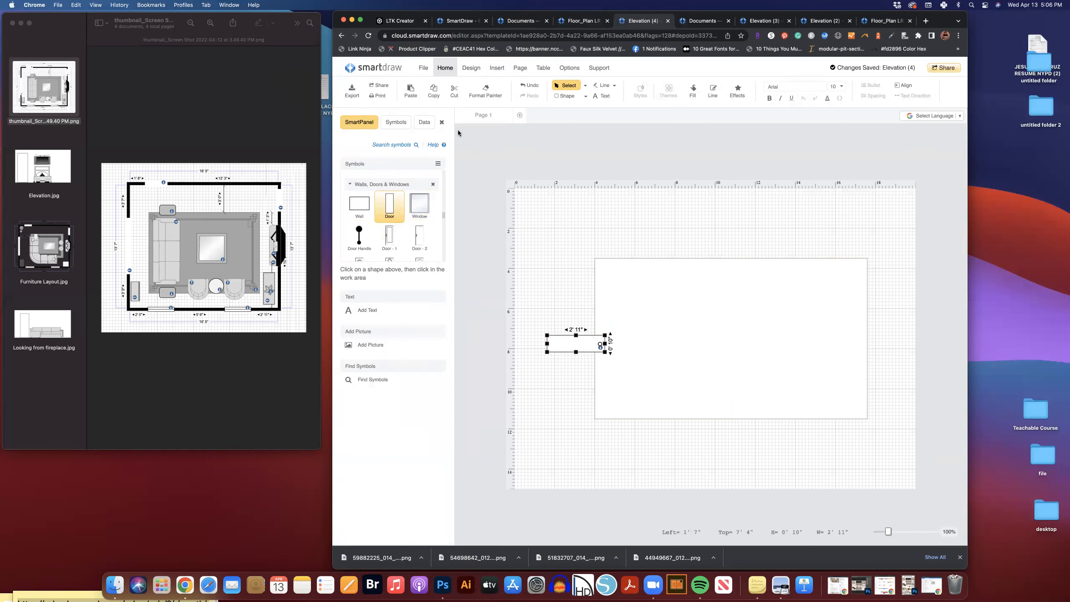
- Measure the lower part of the left wall in the living room floor plan, delete the measurement line, and return to Elevation (4)
left_click(574, 20)
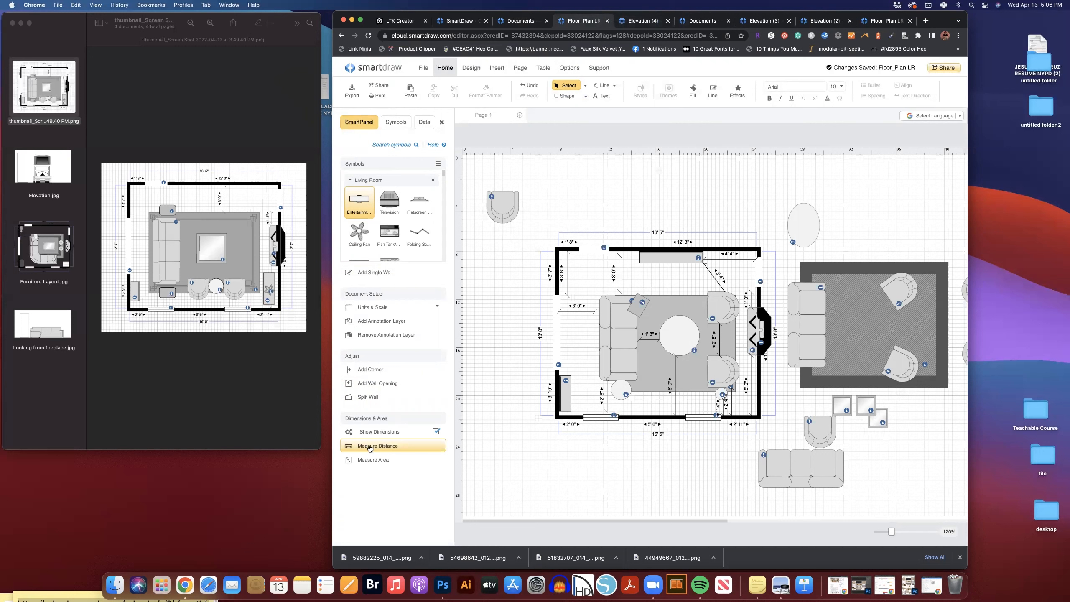
left_click(391, 447)
left_click_drag(567, 413, 578, 393)
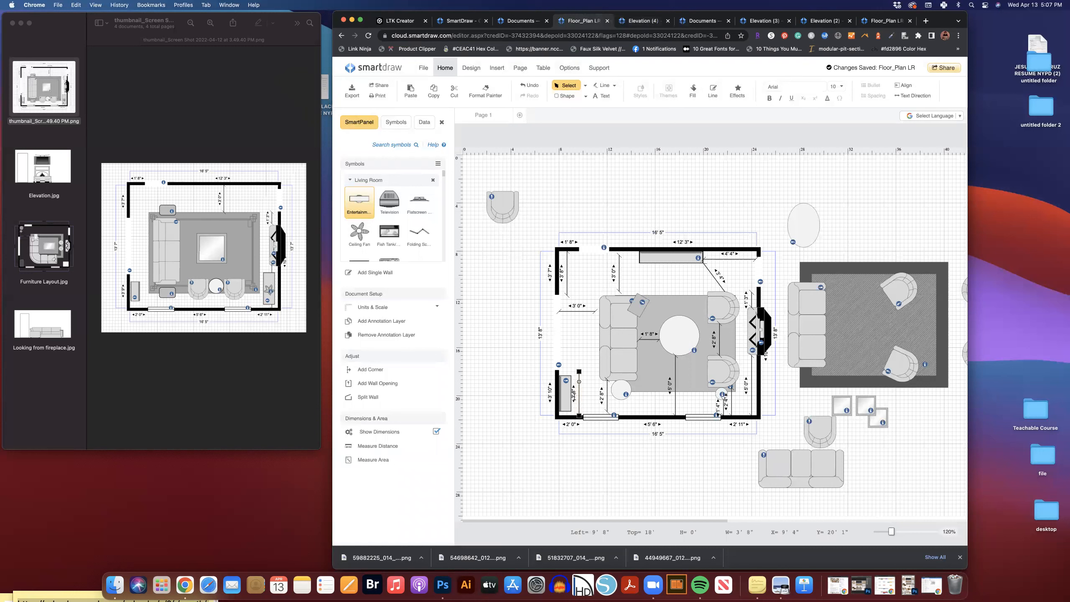
key("BackSpace")
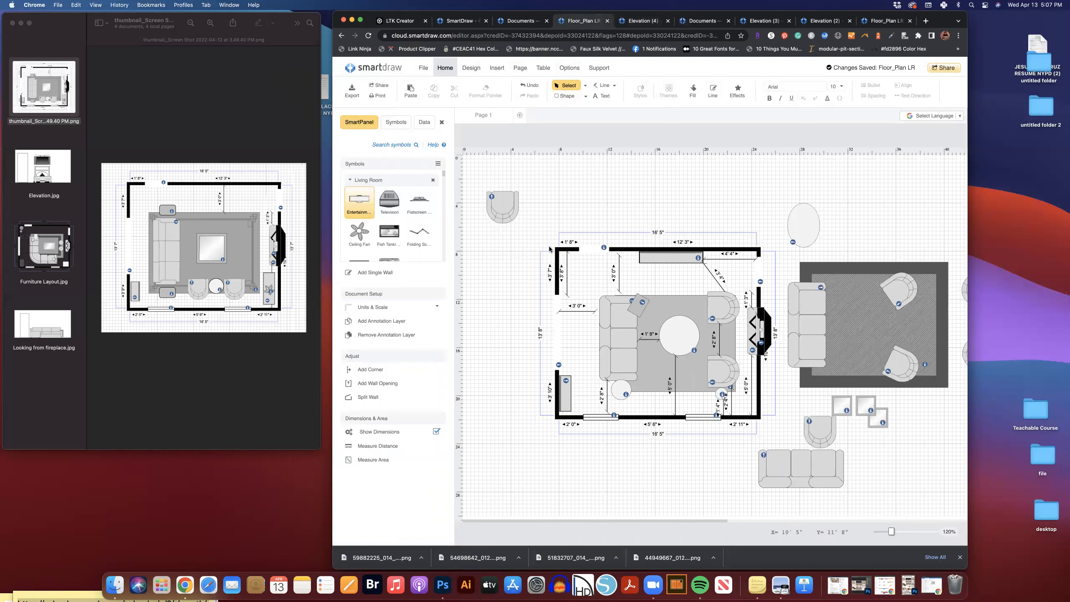
left_click(635, 22)
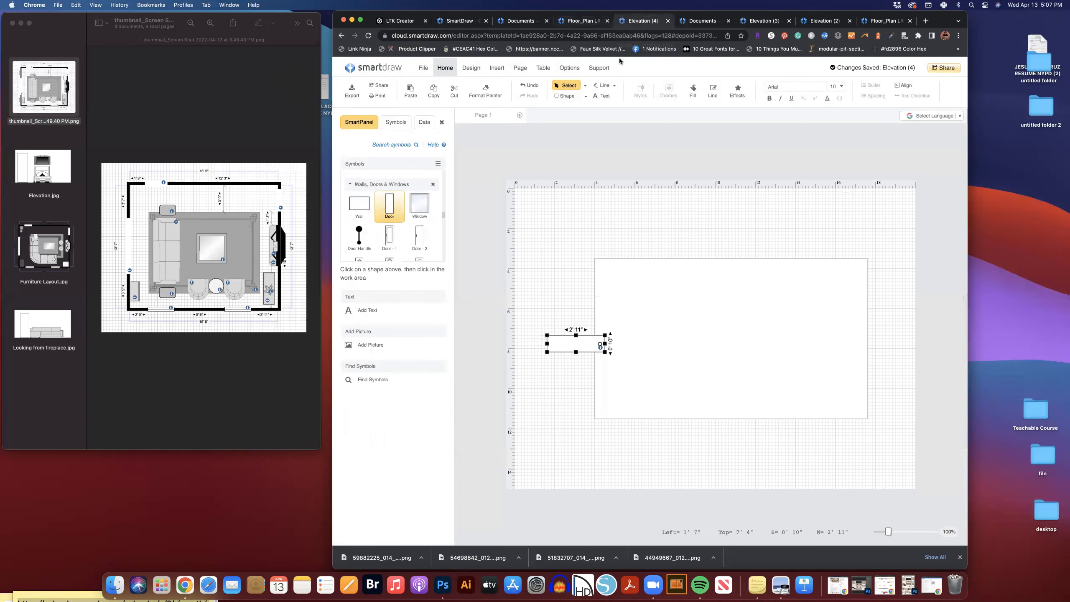
- Align the thin rectangle with the wall's left edge and set its width to 3' 10"
left_click_drag(567, 345, 665, 364)
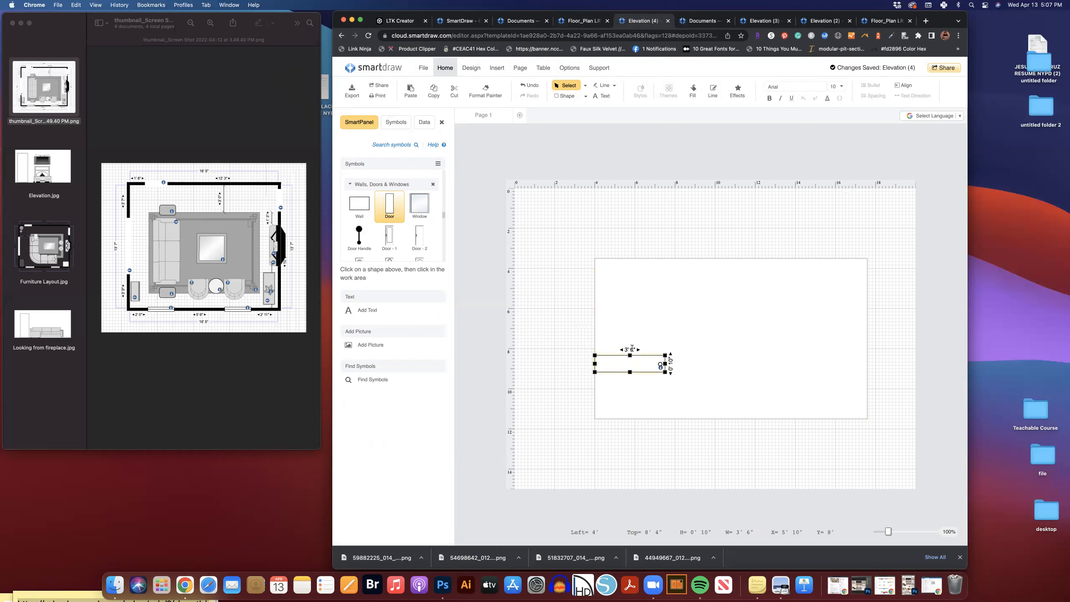
left_click(633, 349)
left_click(575, 366)
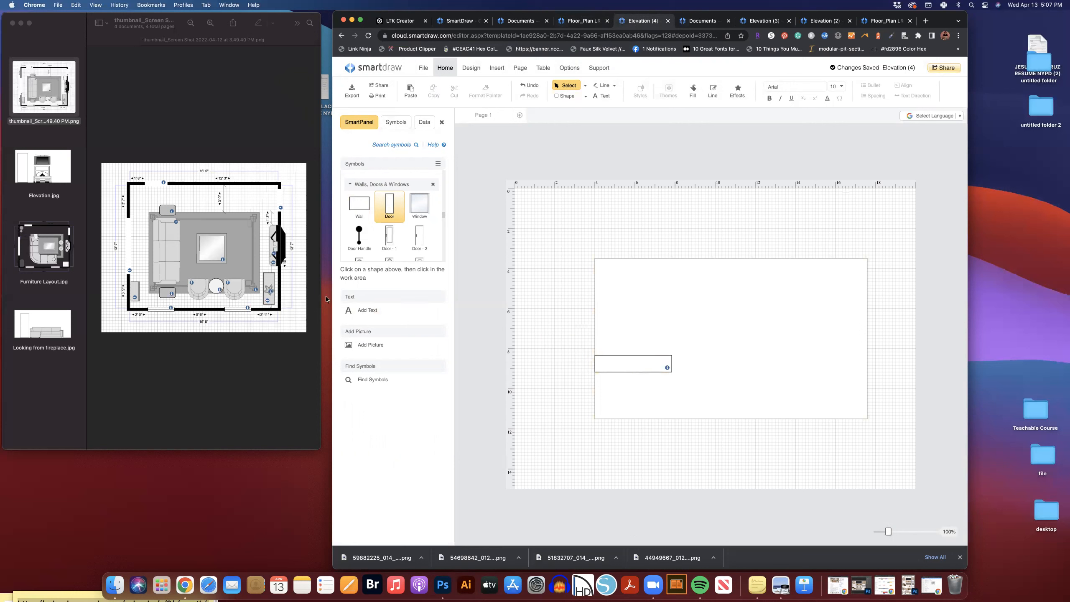
left_click(629, 367)
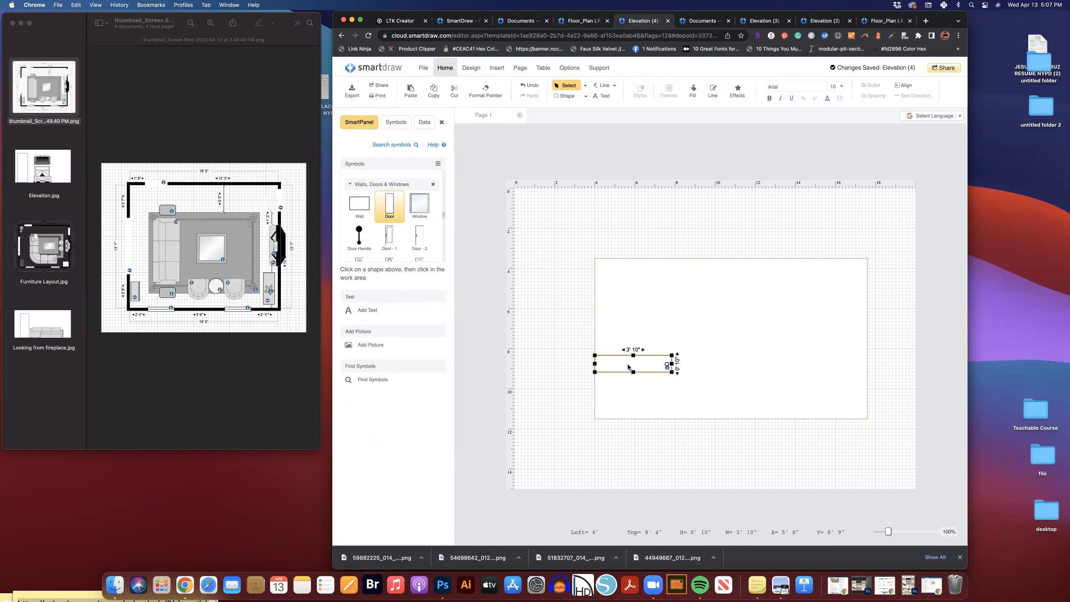
left_click(648, 353)
left_click(647, 363)
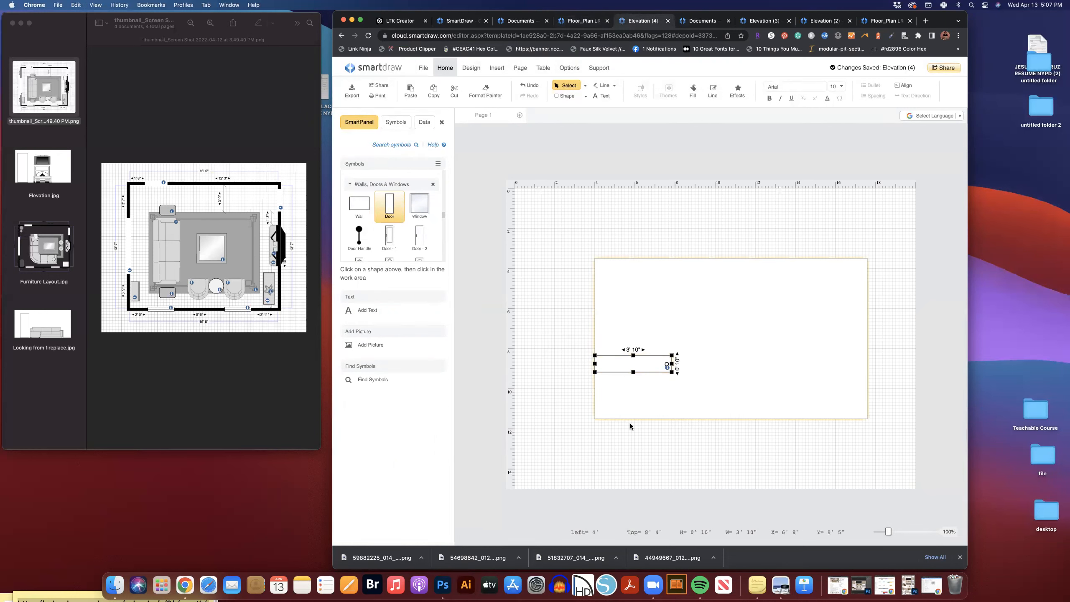
left_click(633, 366)
left_click(640, 342)
left_click_drag(656, 335, 724, 342)
key("super+z")
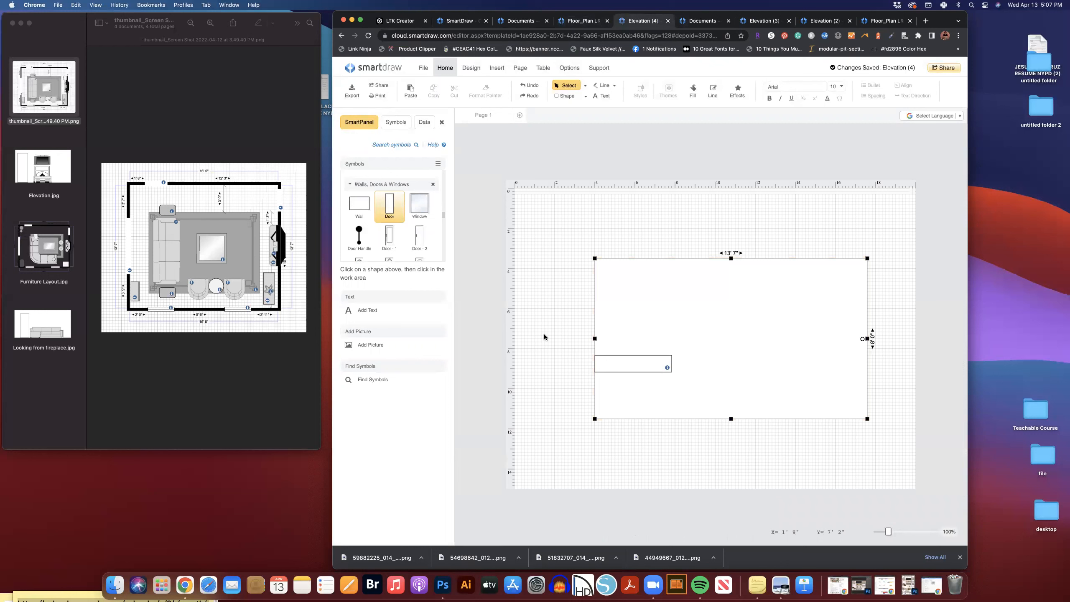
left_click(360, 204)
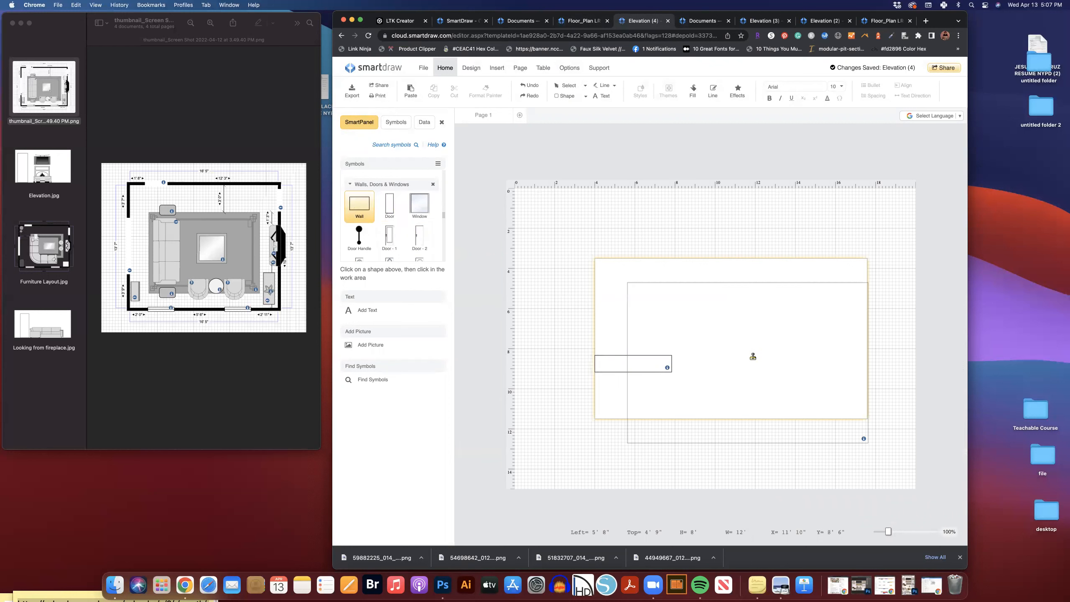
left_click(753, 356)
- Place a second Door symbol inside the wall, widen it, and set its width to 6' 3"
left_click(390, 206)
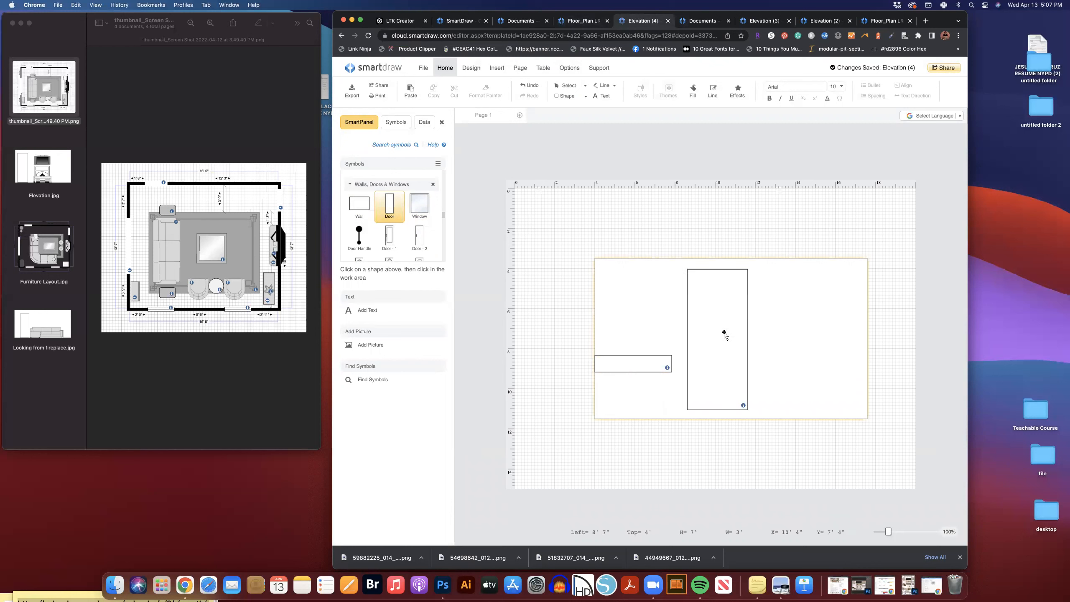
left_click(725, 334)
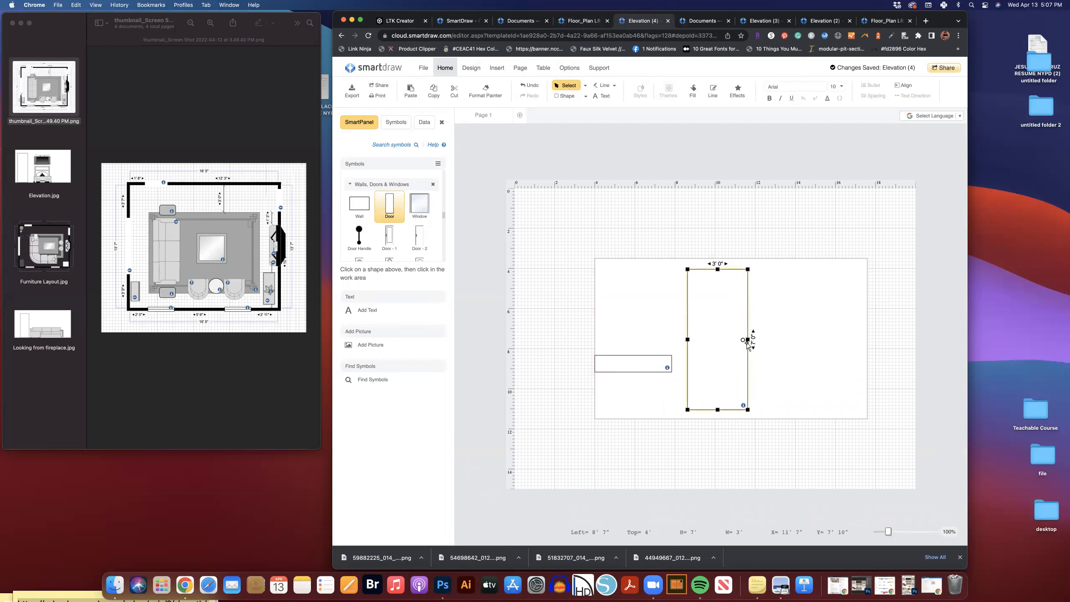
left_click_drag(747, 339, 792, 343)
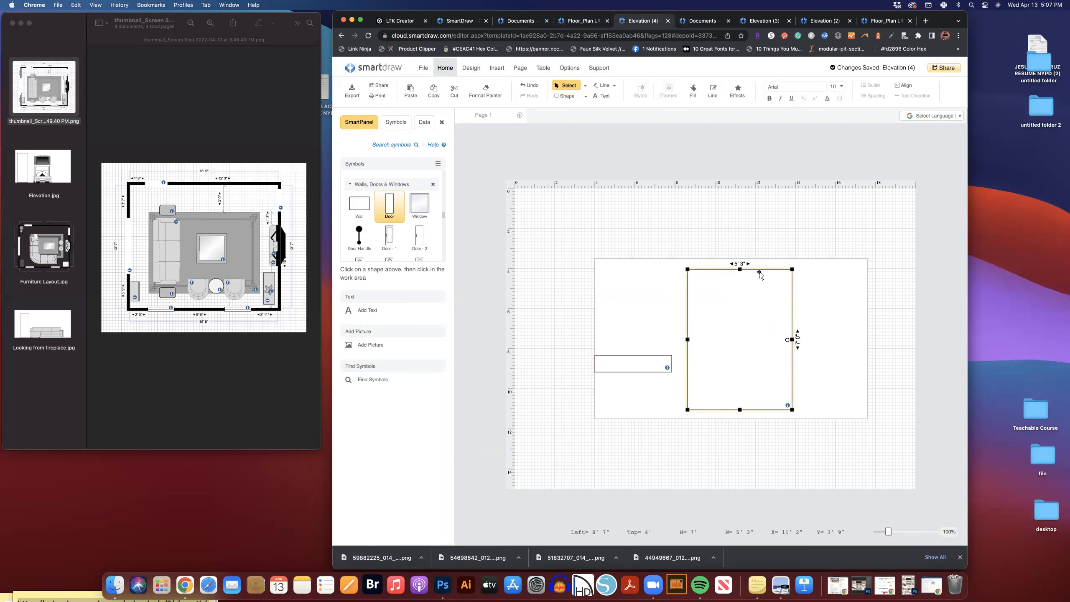
left_click(739, 264)
key("BackSpace")
type("6")
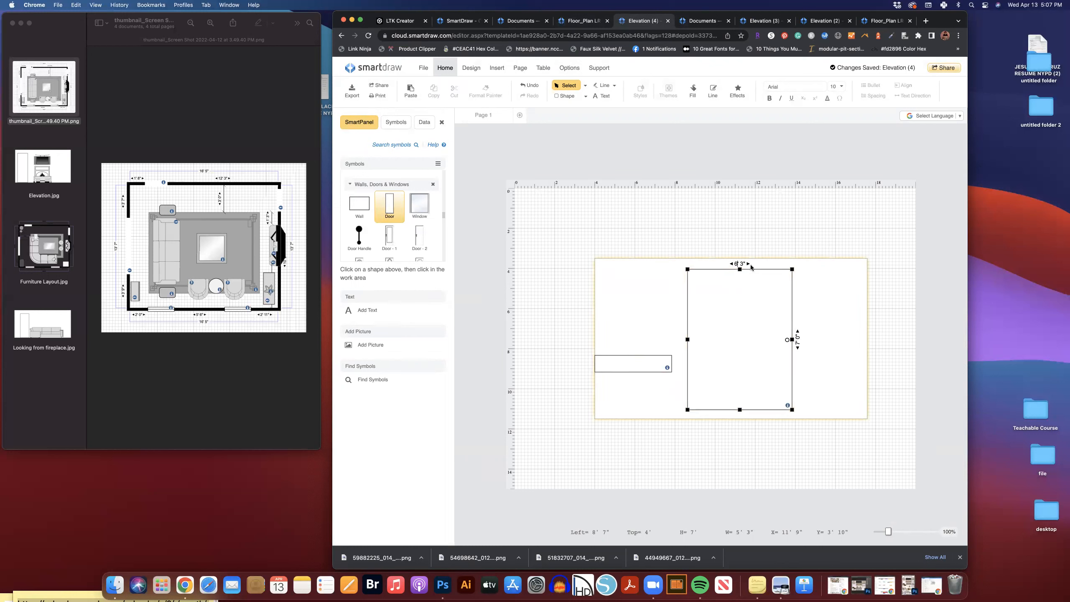
key("Return")
- Set the 6' 3" opening on the floor line against the thin rectangle's right end and stretch it up to the wall's top edge
left_click_drag(772, 326, 765, 335)
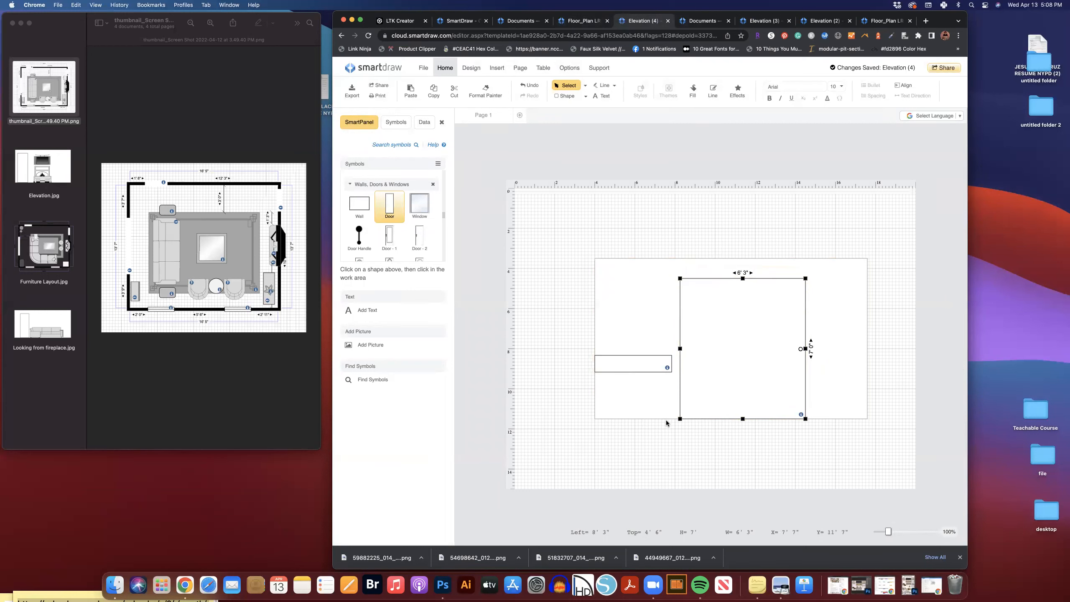
left_click_drag(739, 367, 732, 367)
left_click(752, 449)
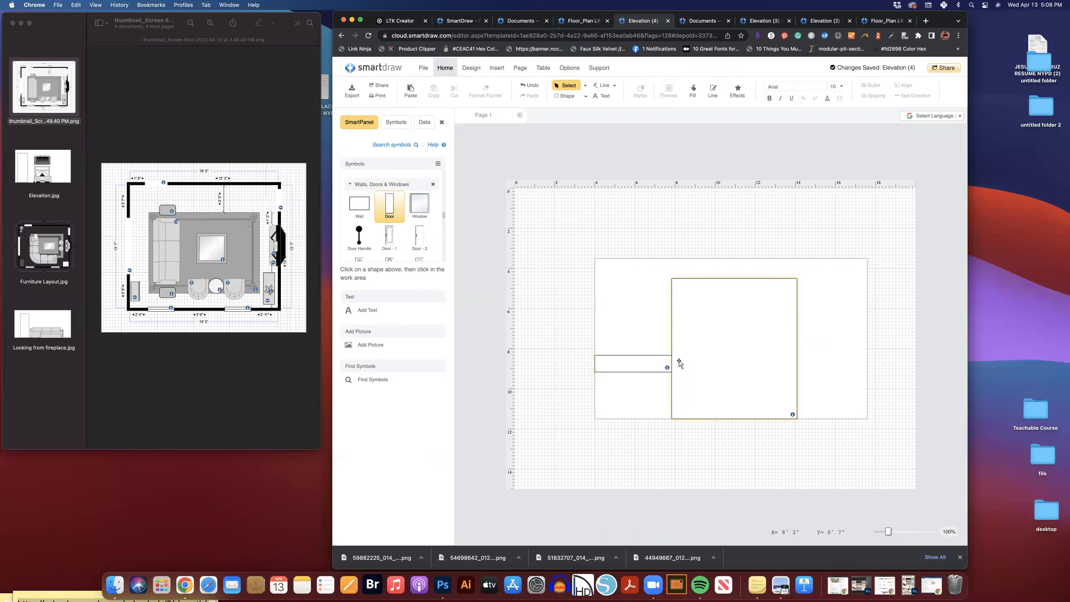
left_click(740, 299)
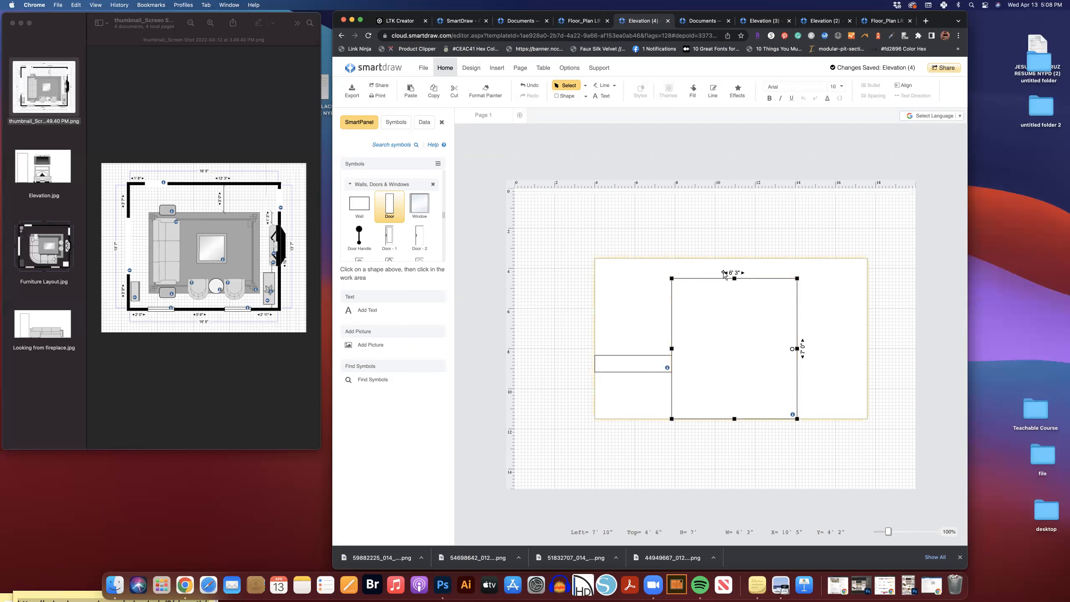
left_click_drag(735, 279, 733, 258)
left_click(755, 246)
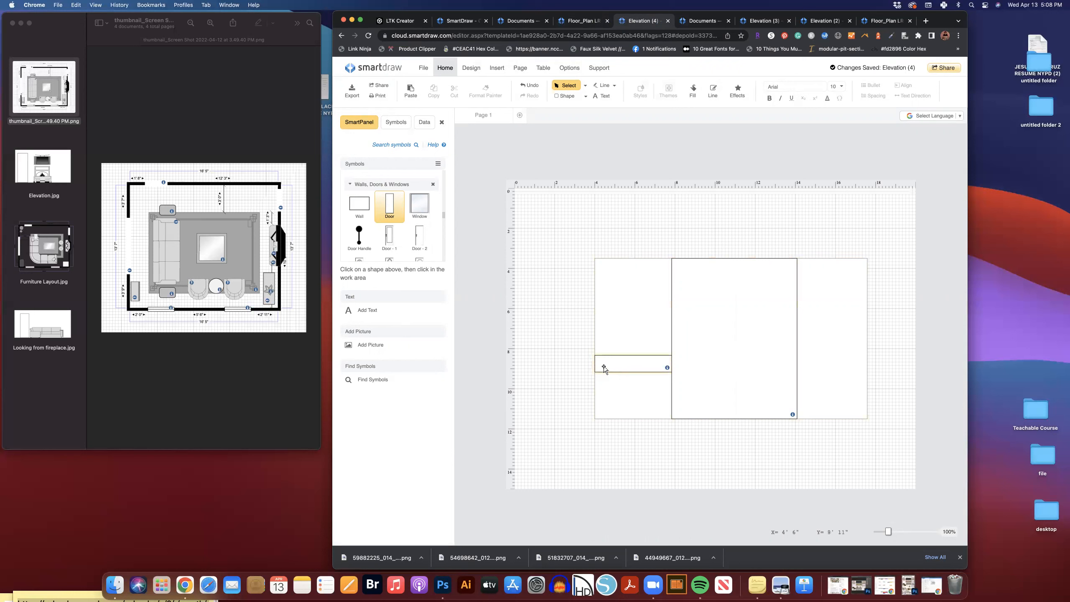
- Move the 3' 10" rectangle above the wall and check the size of the cabinet in the floor plan's lower-left corner
left_click_drag(630, 368, 611, 230)
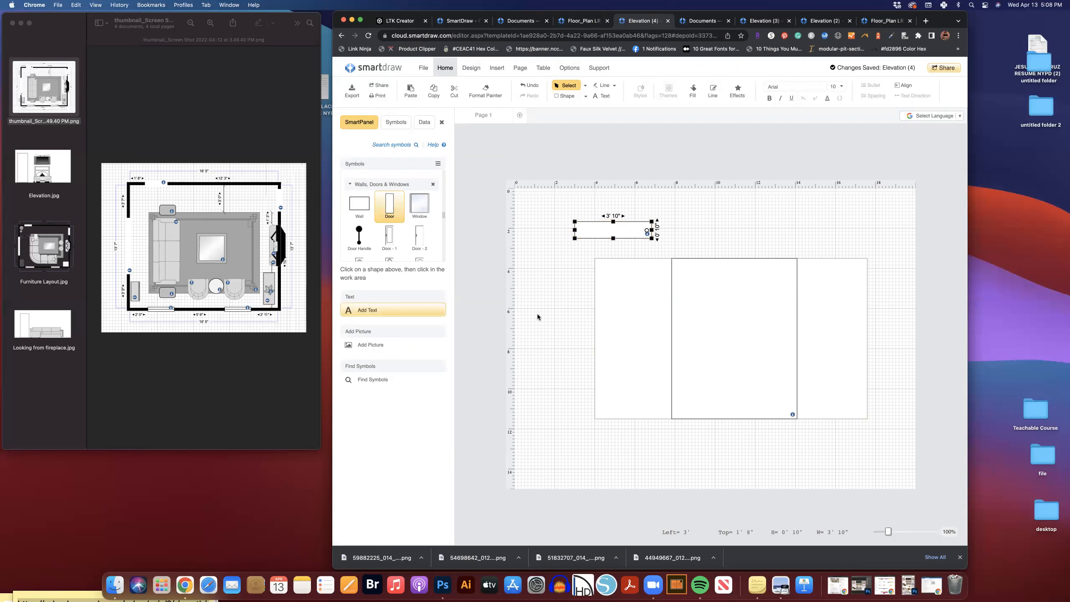
left_click(582, 21)
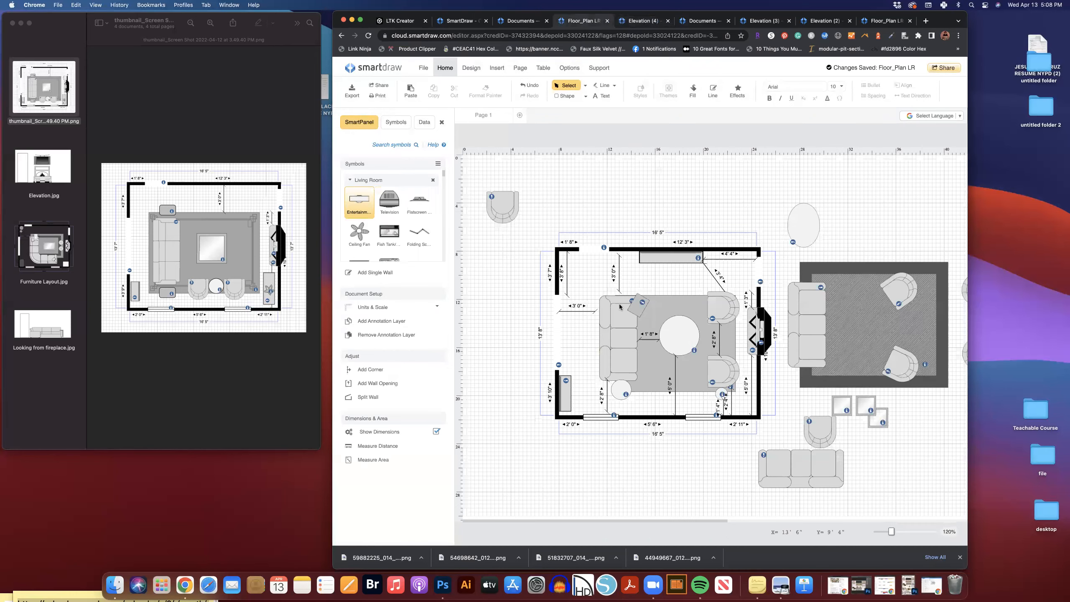
left_click(567, 388)
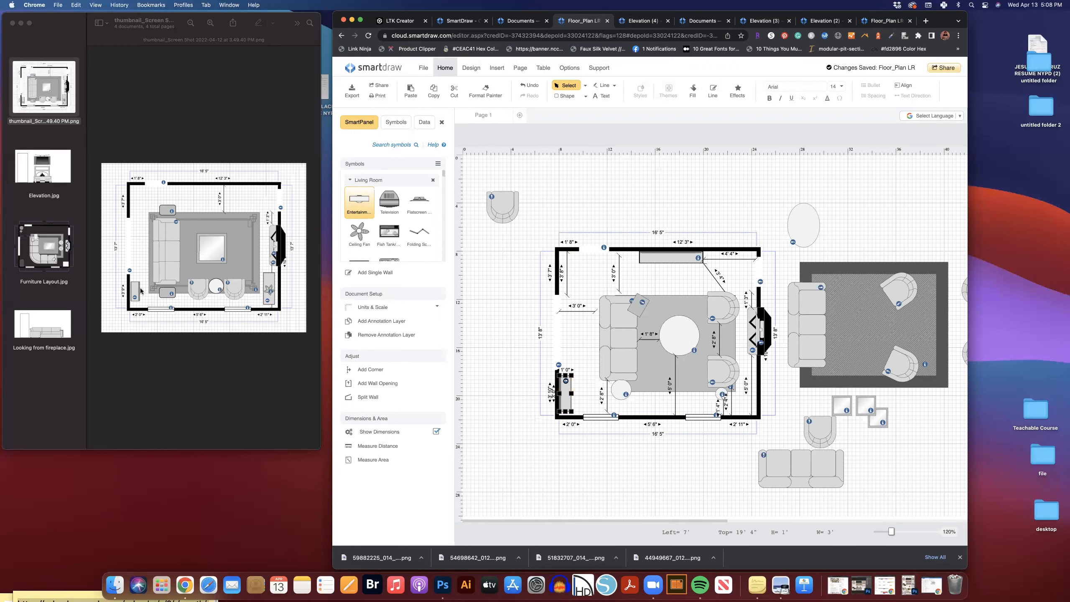
left_click(638, 21)
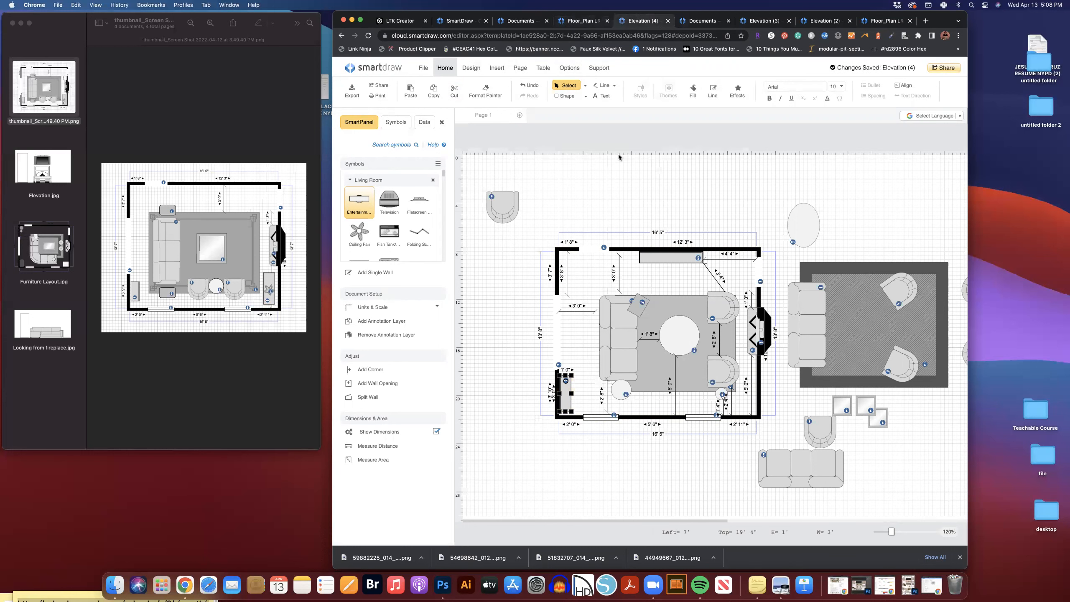
- Find the narrower shelf unit in Shelf Units and Storage and place it, 4' wide by 8' high, over the wall's left section
scroll(398, 236, "down", 10)
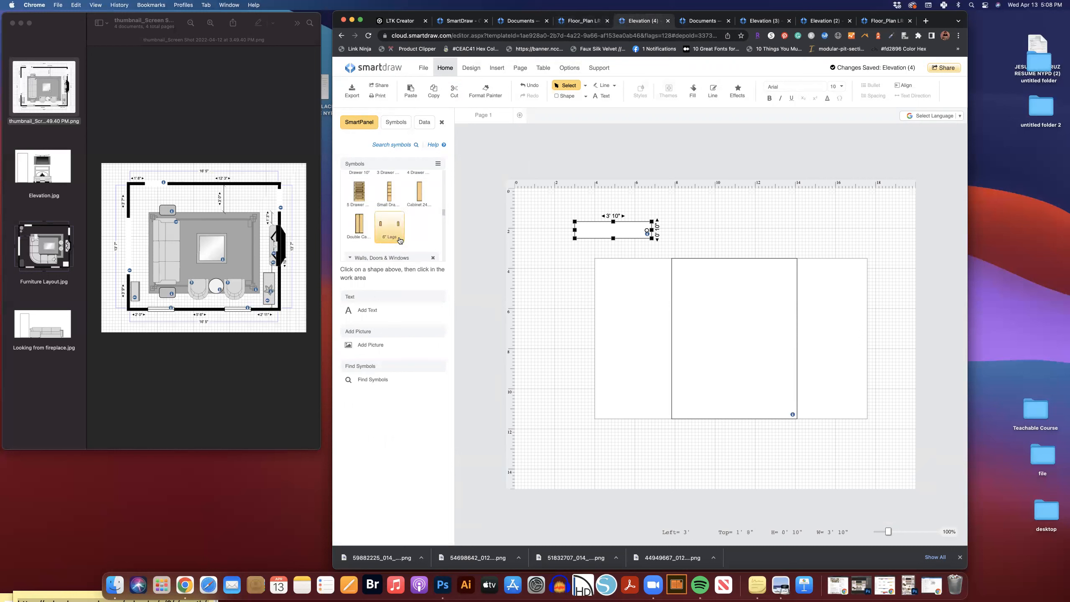
scroll(399, 241, "down", 10)
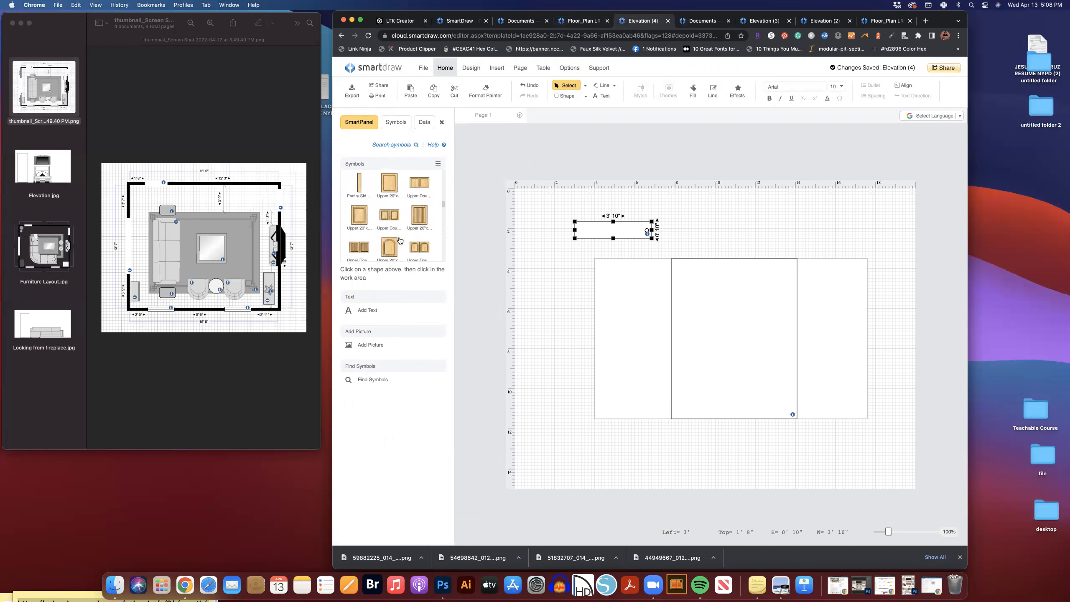
scroll(400, 240, "down", 10)
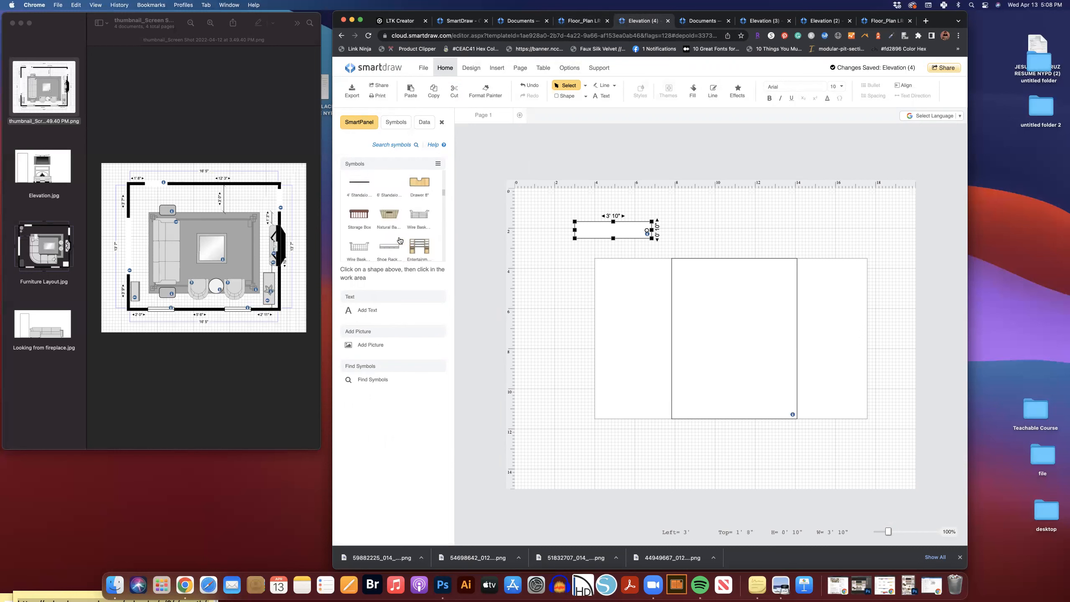
scroll(399, 241, "up", 2)
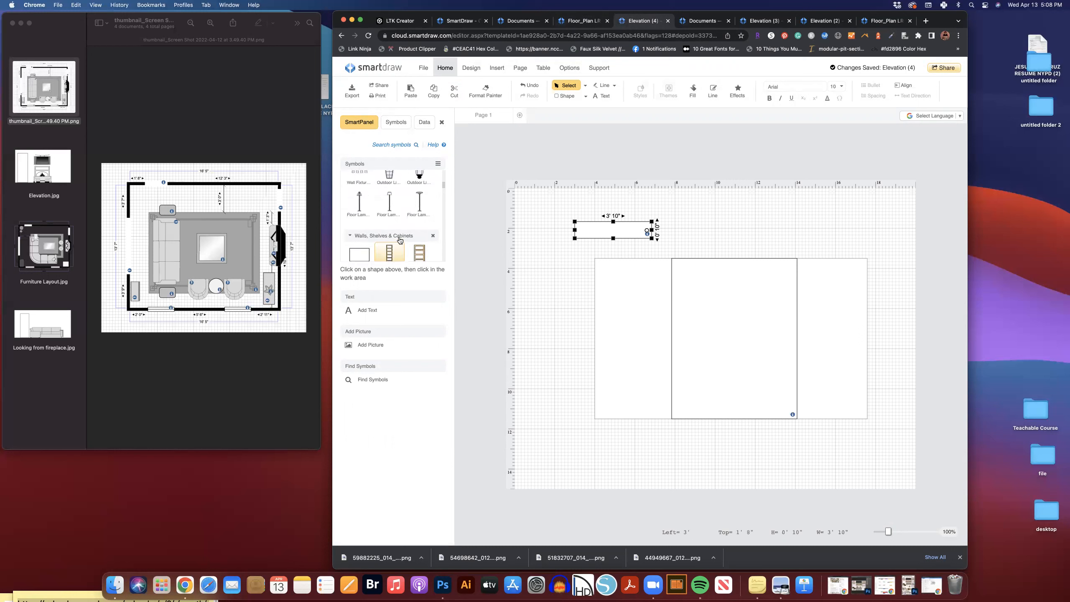
scroll(400, 240, "up", 5)
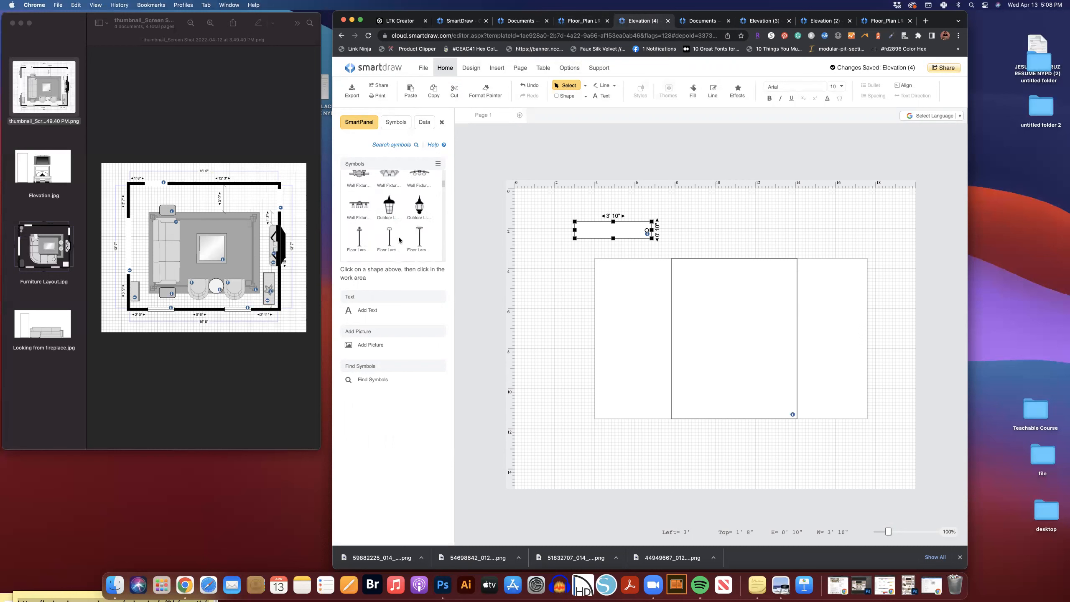
scroll(399, 241, "down", 5)
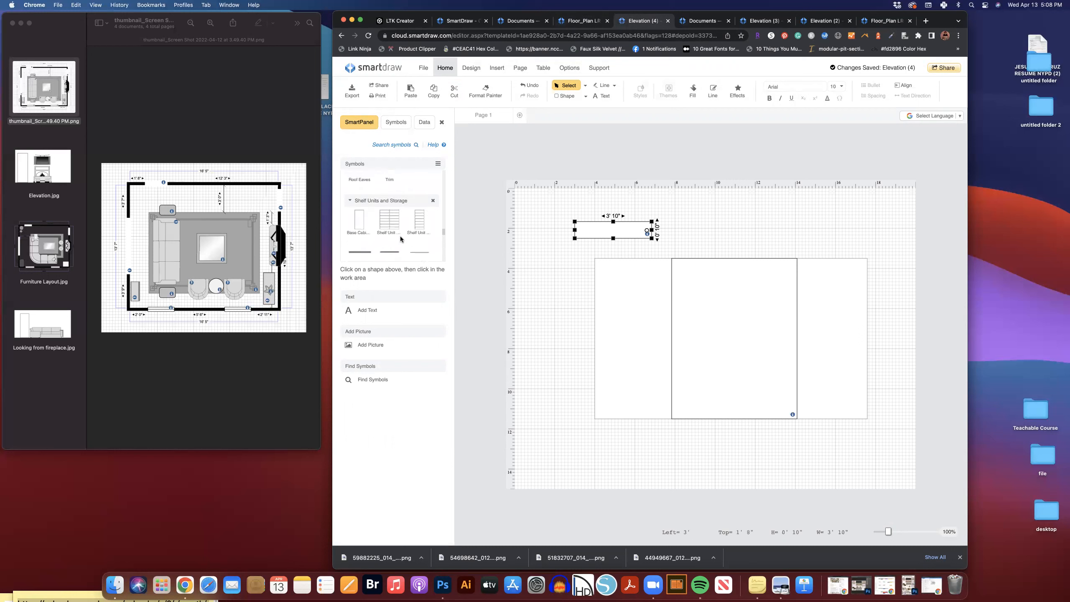
left_click(415, 230)
left_click(585, 338)
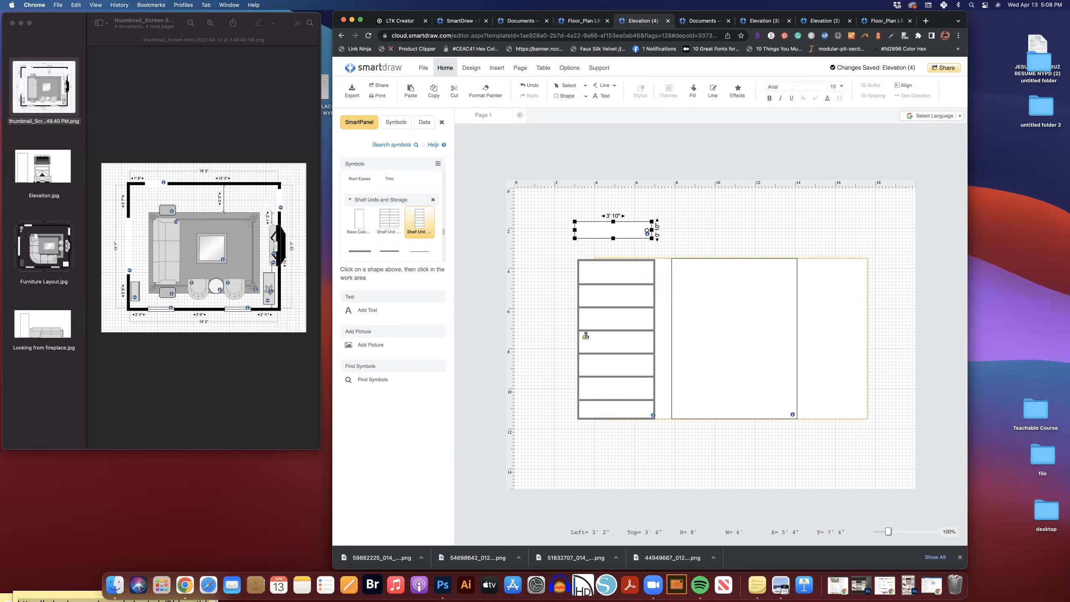
- Shrink the shelf unit to about 2' 8" wide by 5' 6" high and stand it on the floor line beside the opening
left_click(593, 346)
left_click_drag(547, 272, 559, 322)
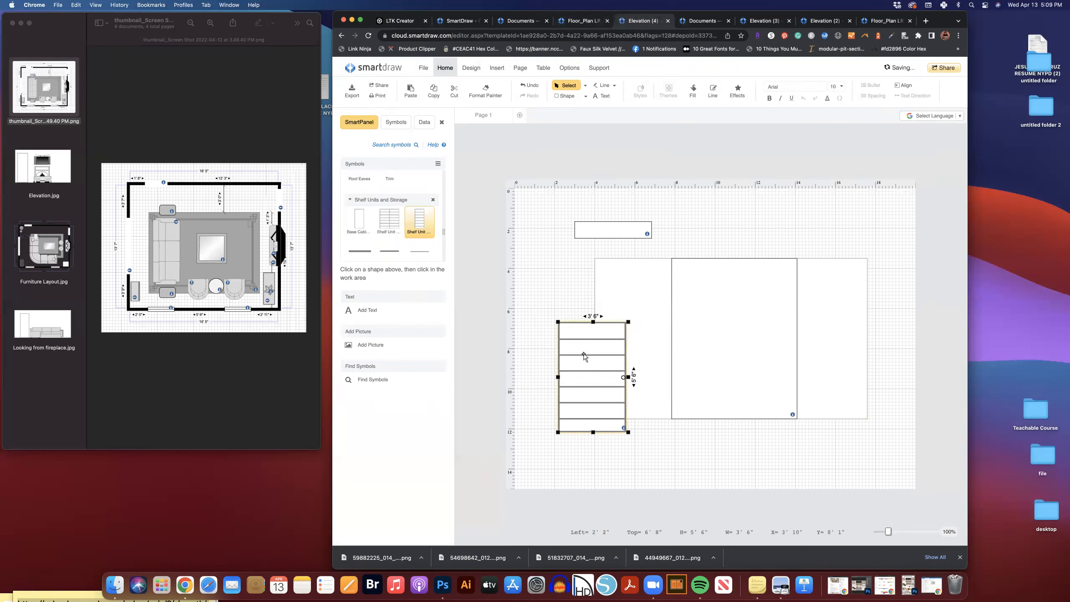
mouse_move(621, 350)
left_mouse_down()
mouse_move(664, 335)
mouse_move(669, 364)
mouse_move(634, 362)
left_mouse_up()
left_click(703, 237)
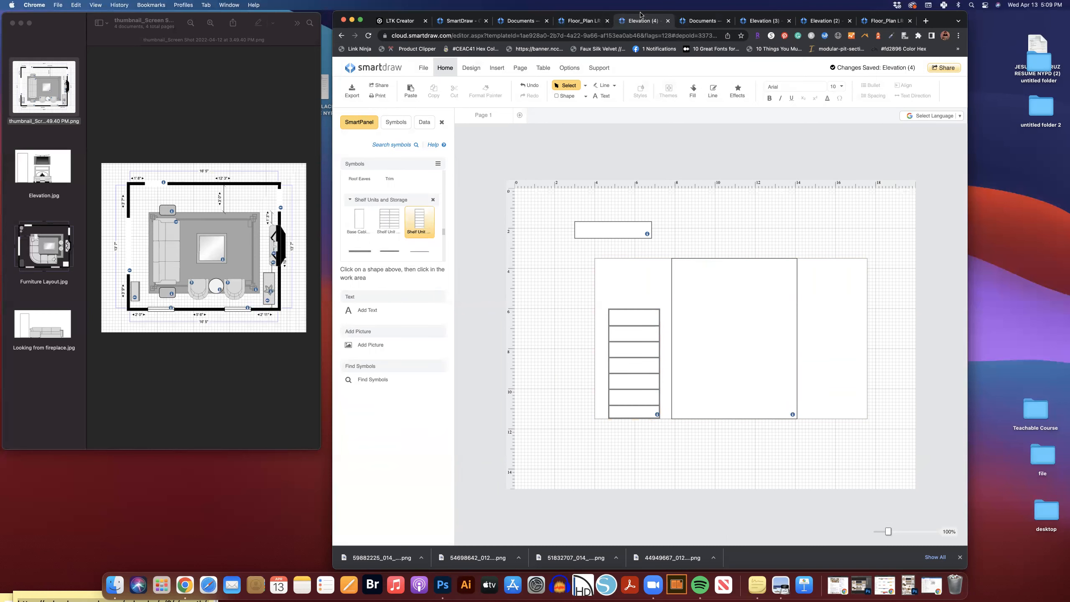
- Open the West Elm website in a new browser tab
left_click_drag(639, 13, 485, 80)
left_click(805, 65)
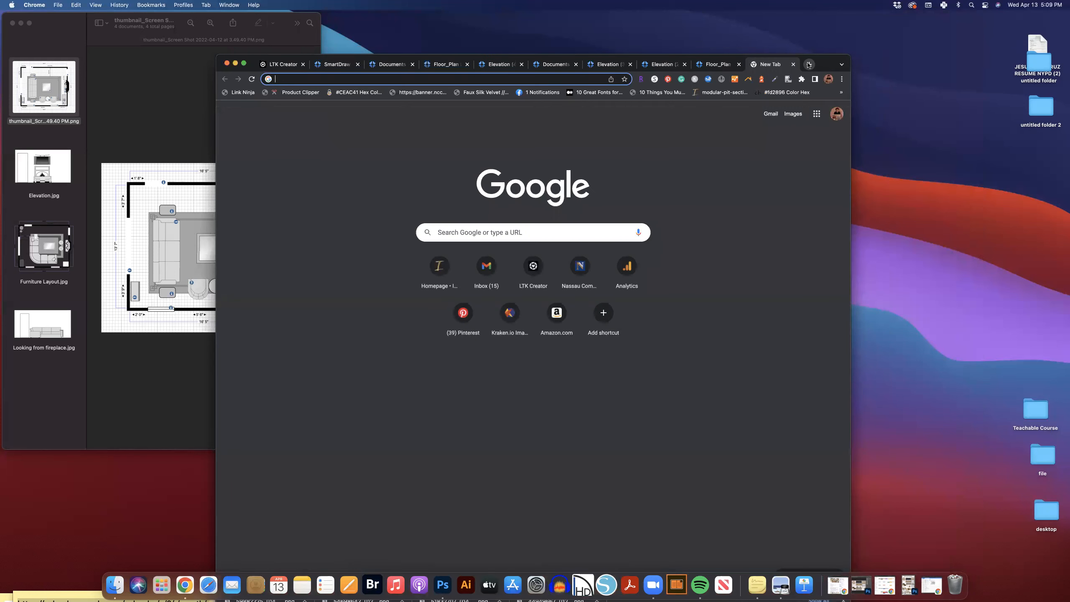
type("WEST")
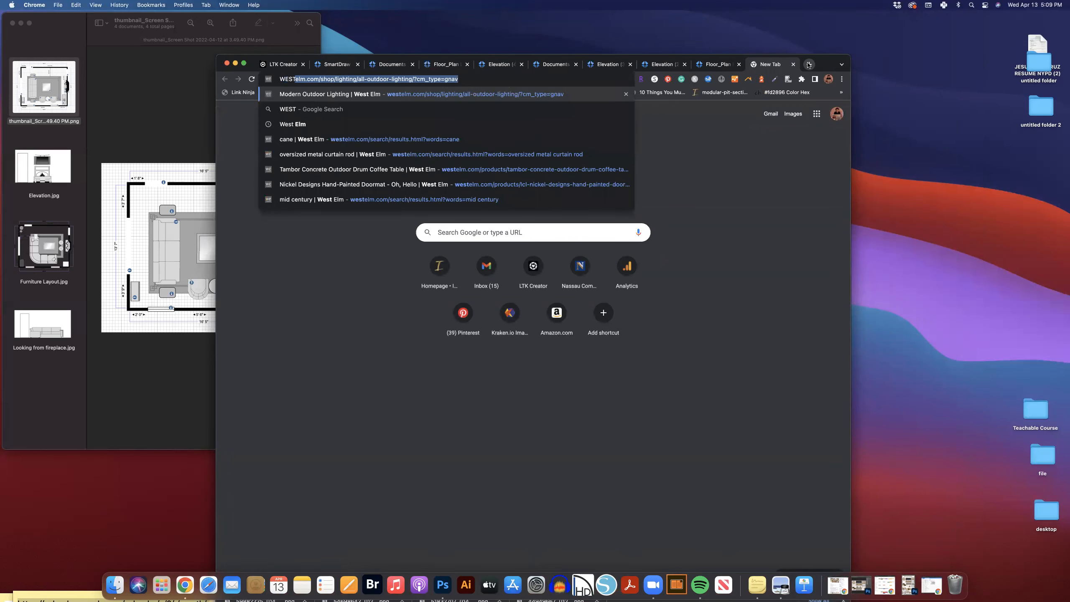
key("Return")
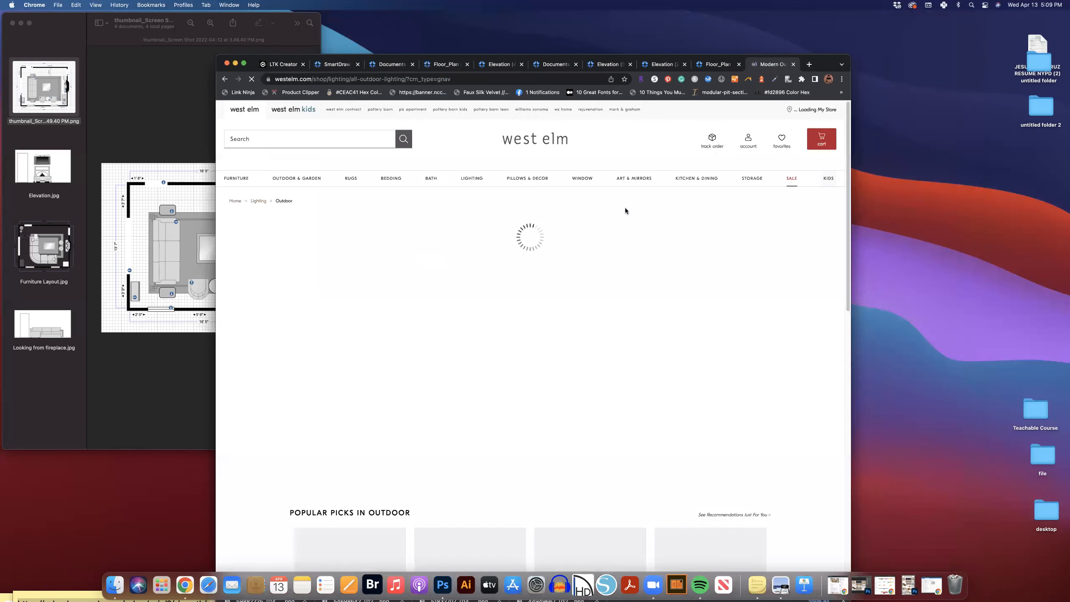
- Search the West Elm store for BOOKCASE and look over the results
left_click(262, 138)
type("BOOKCASRE")
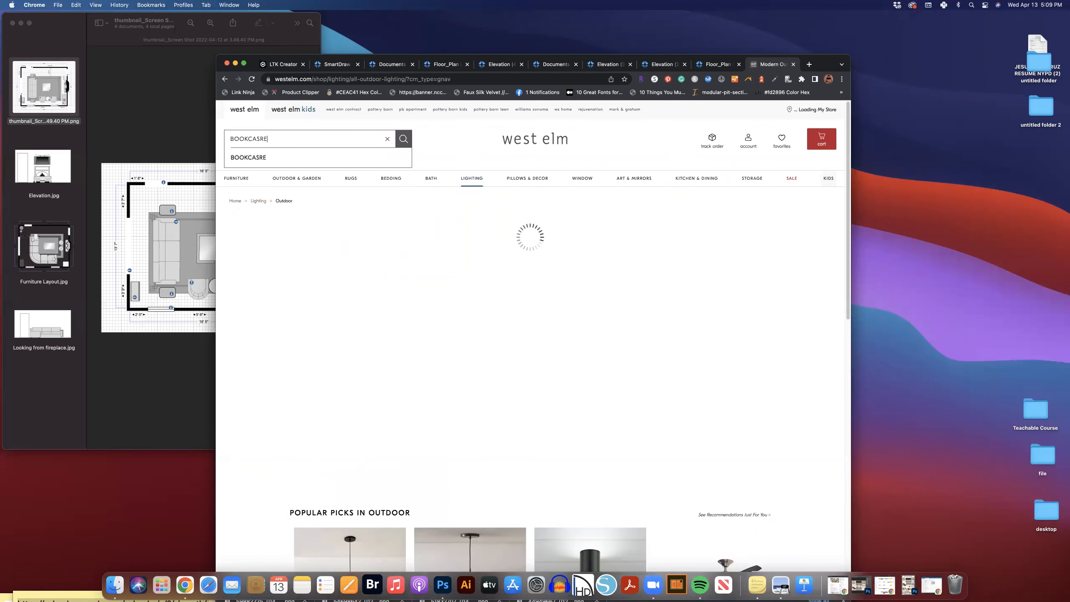
key("BackSpace")
key("BackSpace")
type("E")
key("Return")
scroll(697, 348, "down", 2)
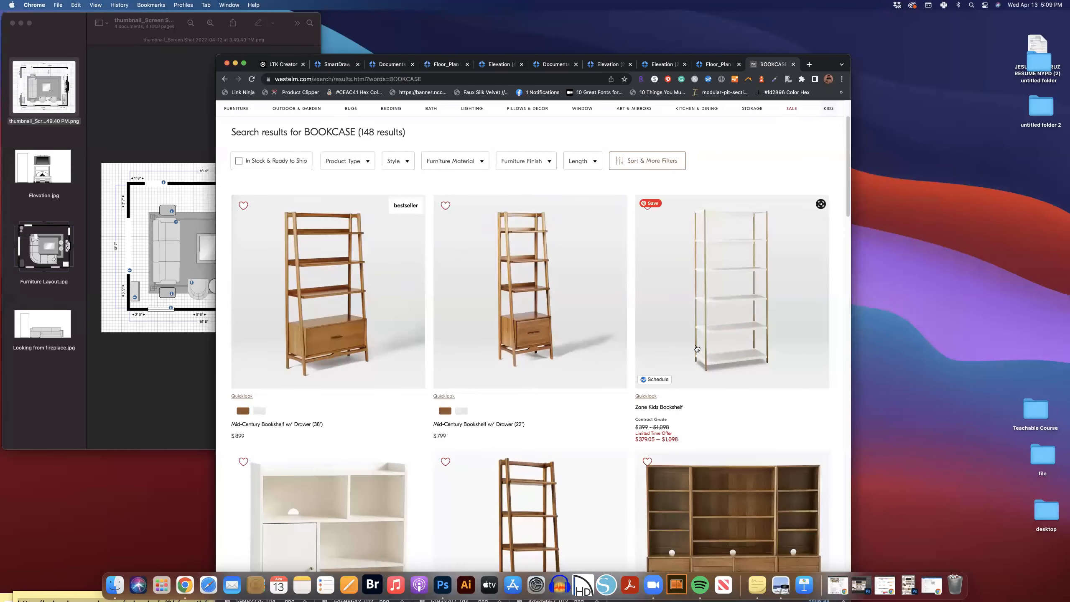
- Open the Zane Kids Bookshelf product page and read its overall dimensions
left_click(739, 329)
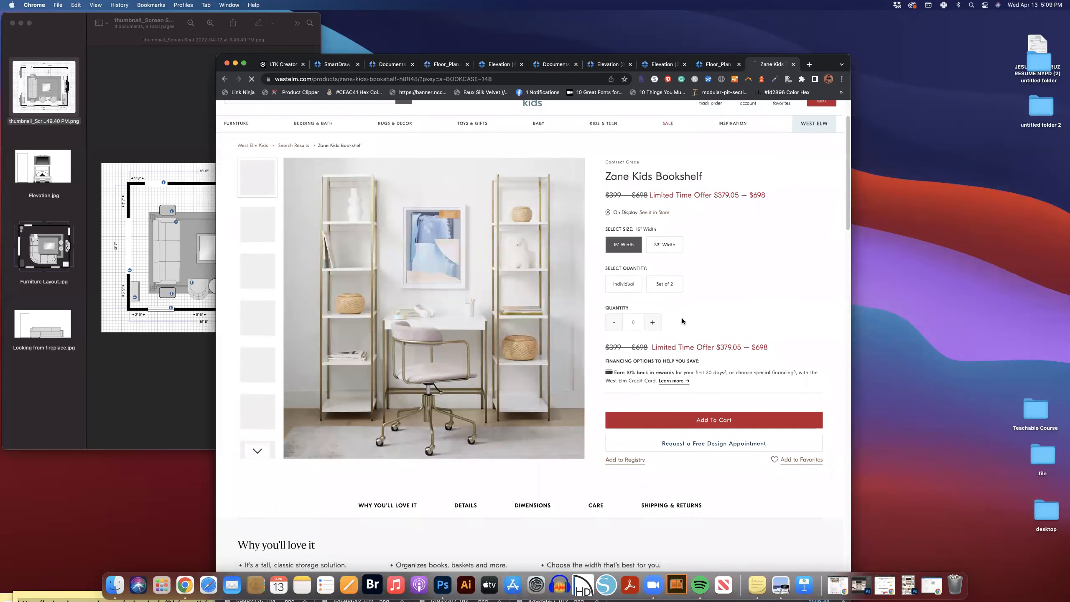
scroll(682, 321, "down", 5)
scroll(683, 321, "up", 2)
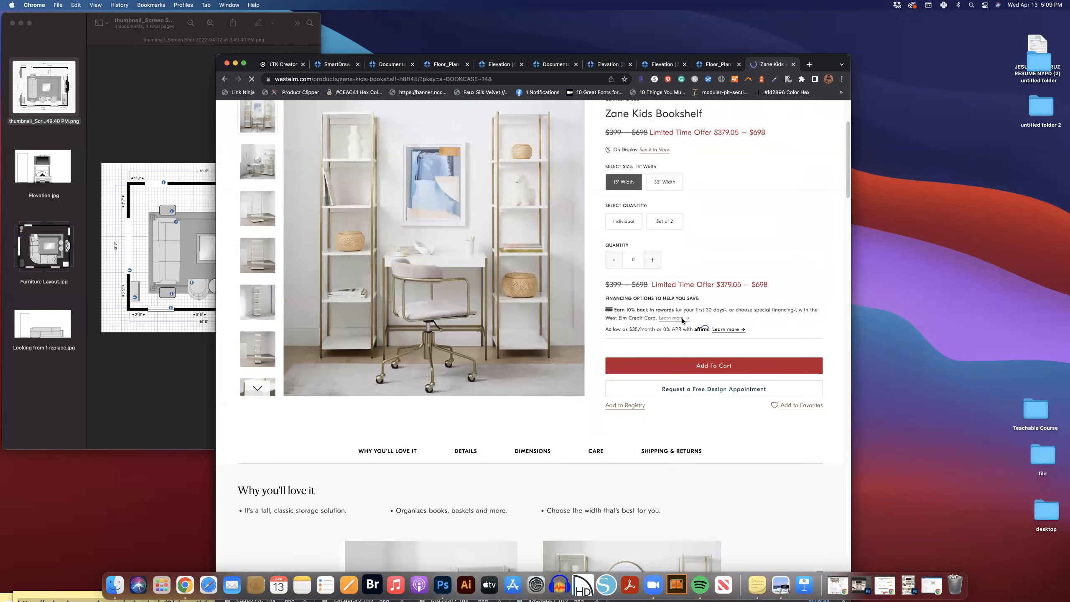
scroll(682, 320, "down", 3)
left_click(533, 321)
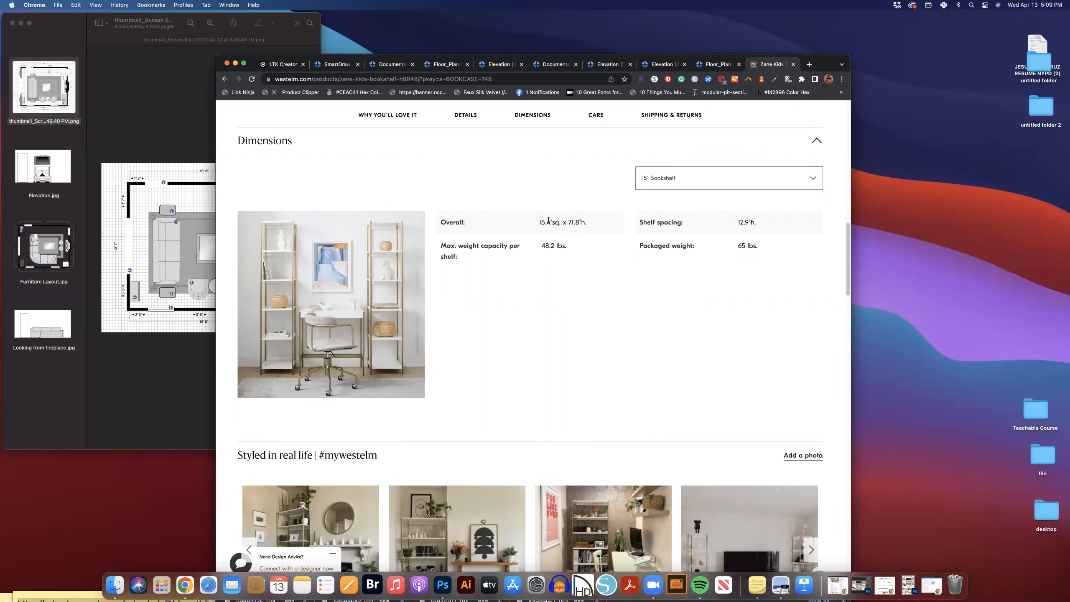
left_click_drag(422, 57, 504, 21)
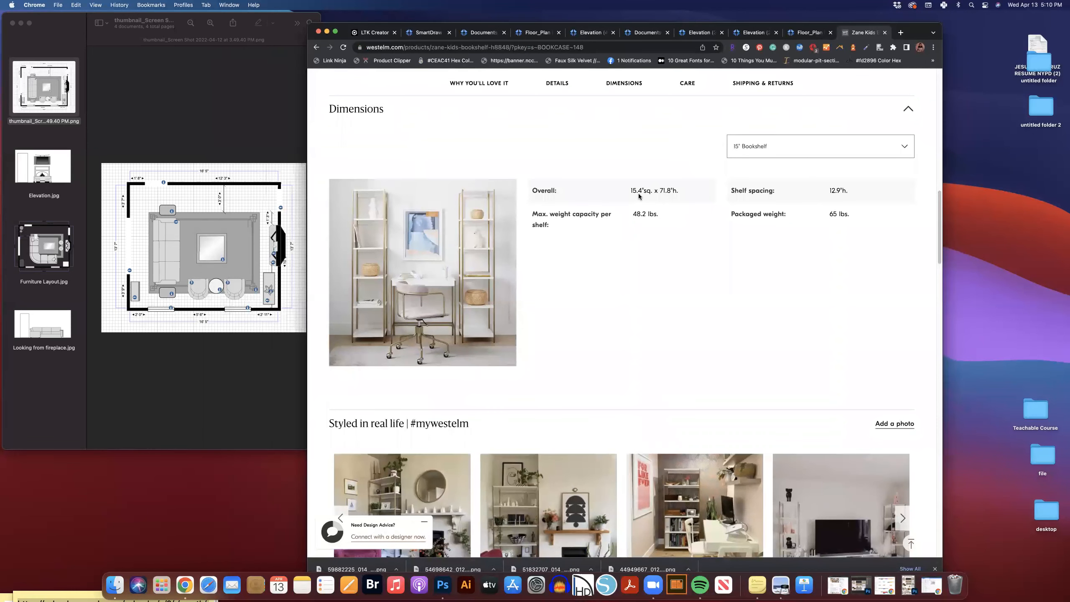
- Choose the 33" width of the Zane Kids Bookshelf and review the dimensions section again
scroll(638, 193, "up", 10)
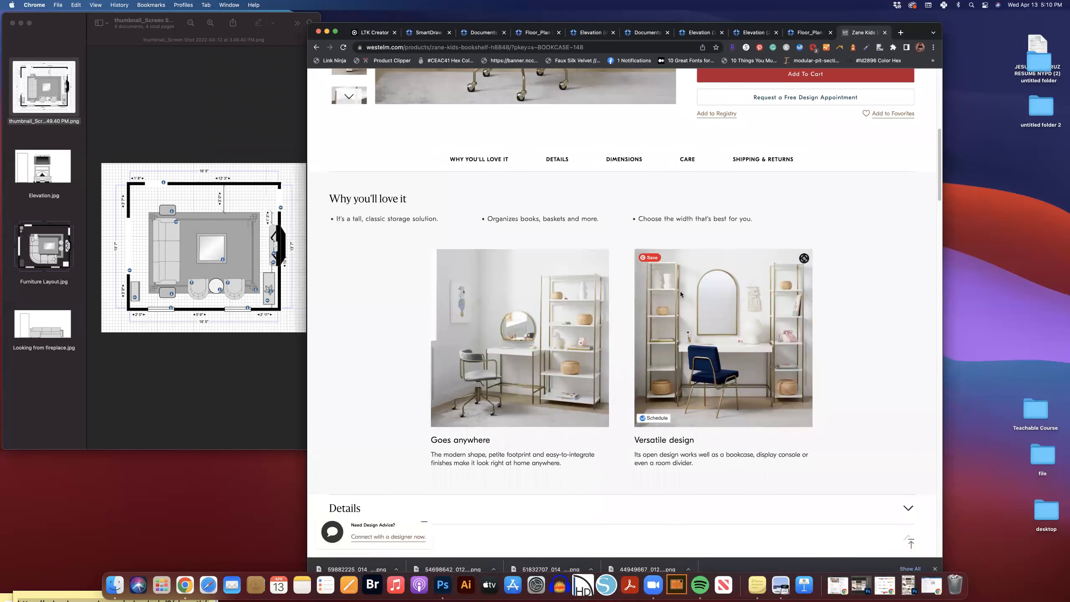
scroll(681, 291, "up", 7)
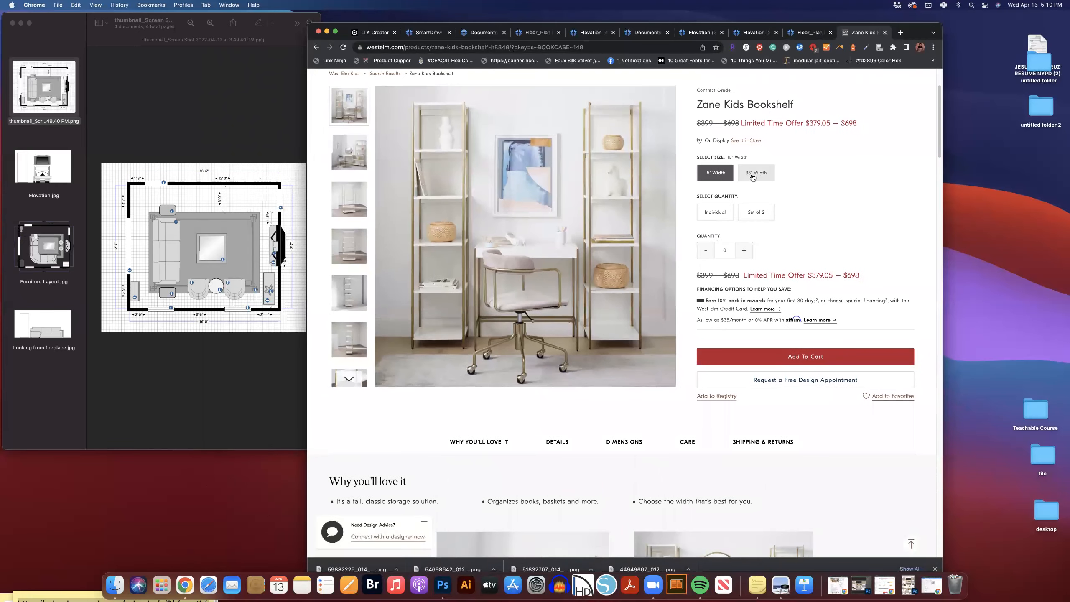
left_click(757, 175)
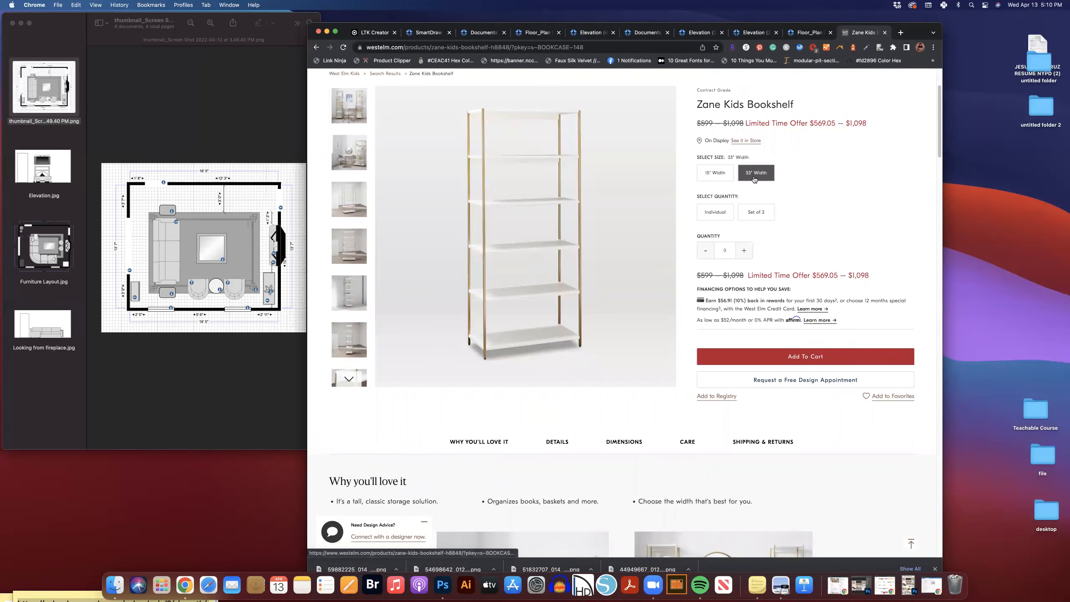
scroll(792, 223, "down", 15)
scroll(750, 224, "down", 2)
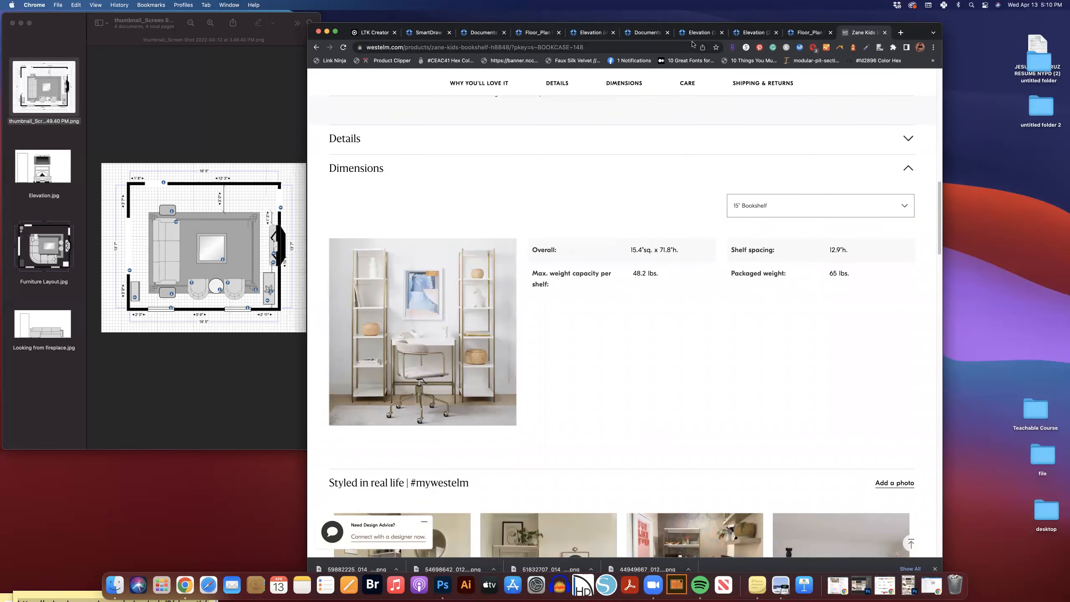
- Return to the elevation drawing, set the shelf unit's height to 72 inches, and place its base back on the floor line
left_click(535, 35)
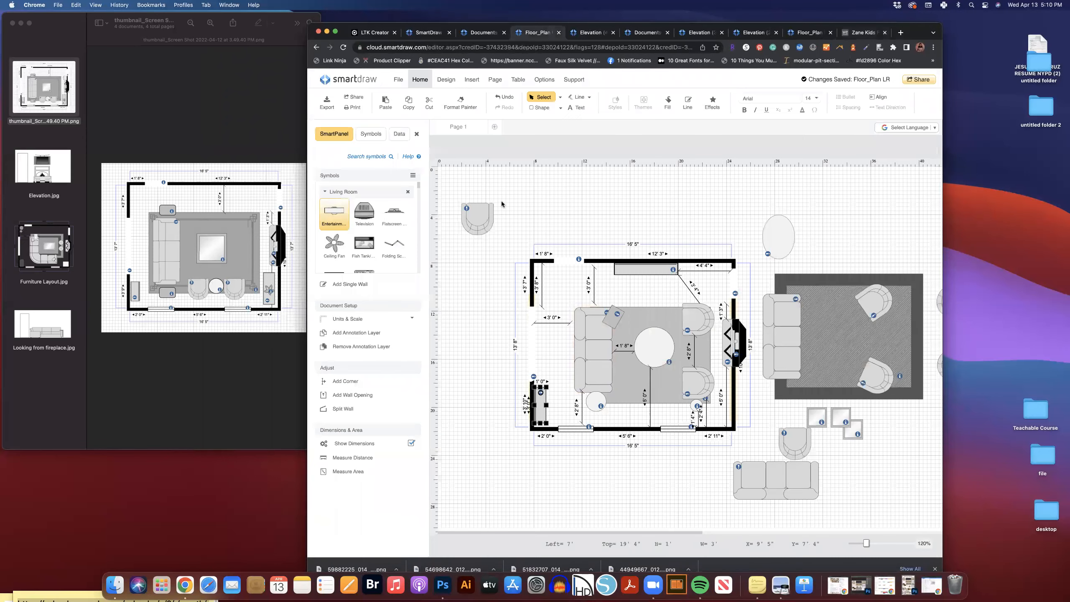
left_click(584, 32)
left_click(603, 354)
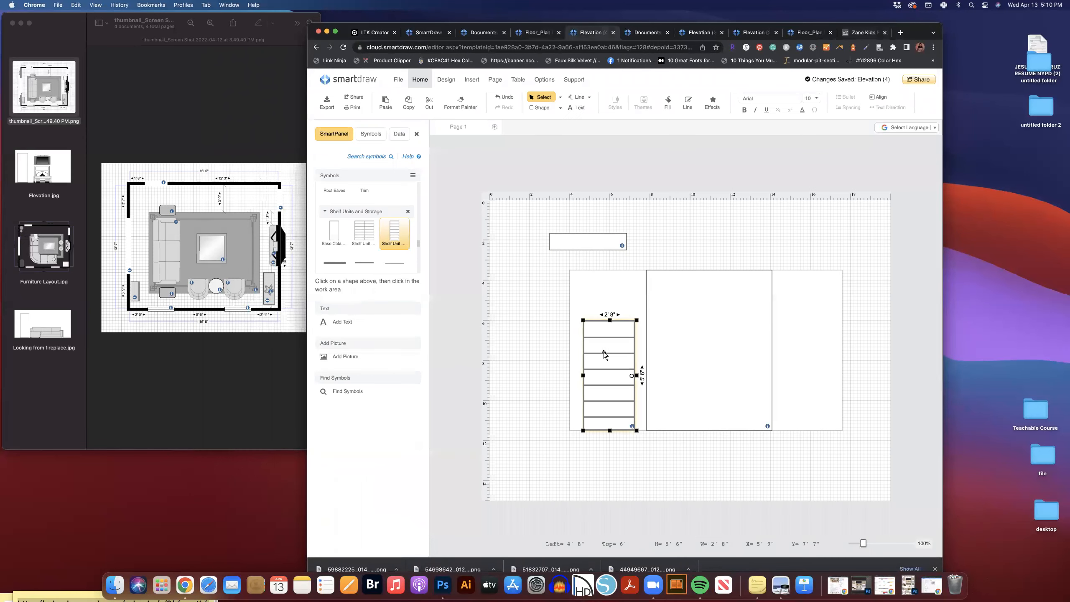
left_click(640, 376)
type("72")
key("Return")
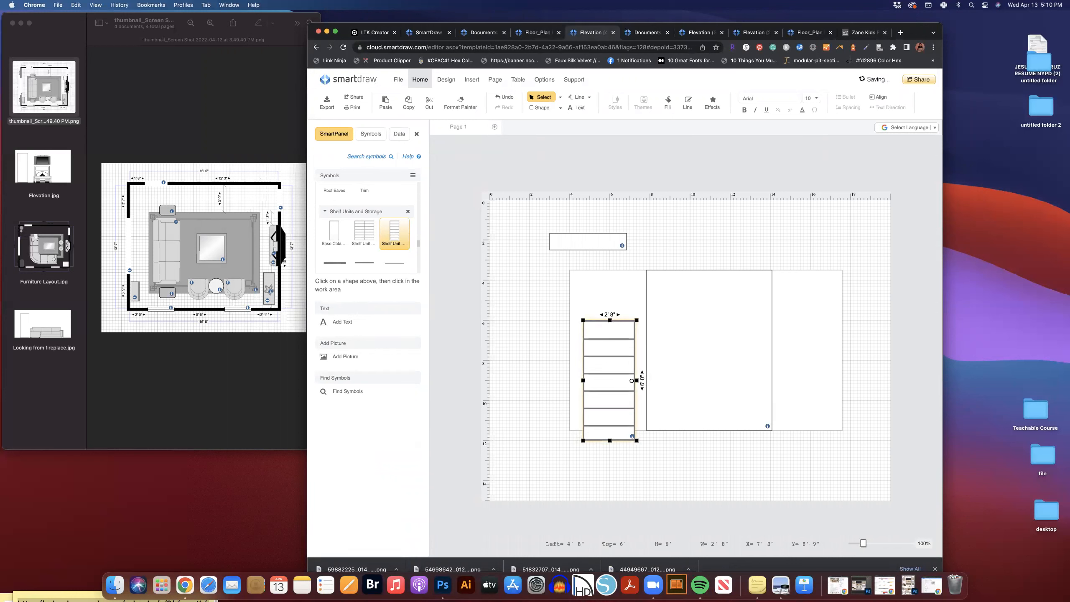
left_click_drag(620, 373, 620, 378)
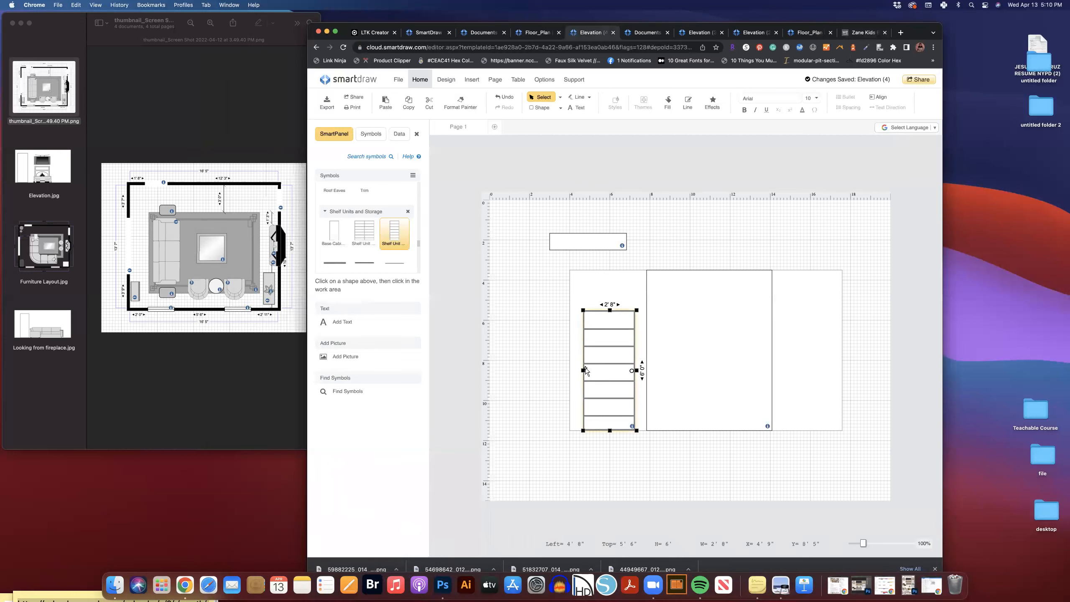
- Set the shelf unit's width to 33 inches
left_click(612, 304)
key("BackSpace")
key("BackSpace")
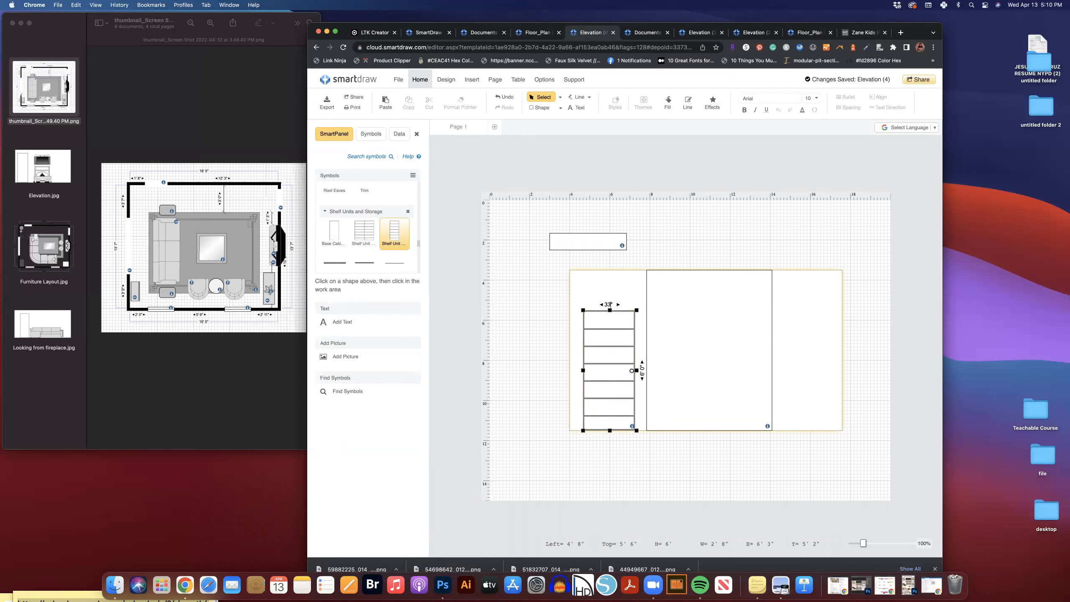
type("33")
key("Return")
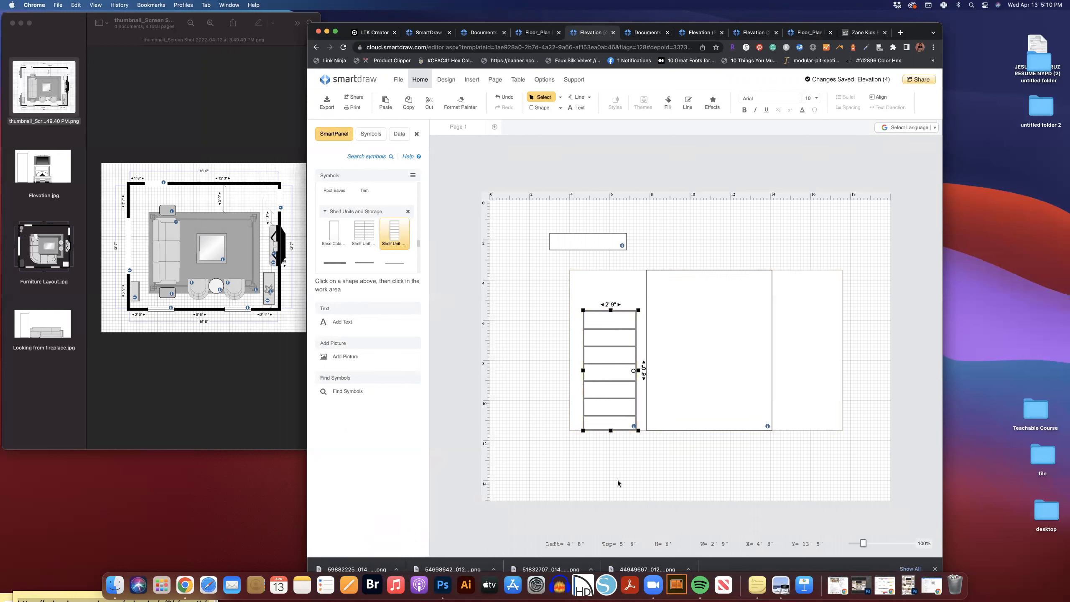
- Narrow the shelf unit to about 2' 6" wide, keeping its left edge in place
left_click_drag(611, 411, 607, 413)
left_click_drag(633, 371, 609, 375)
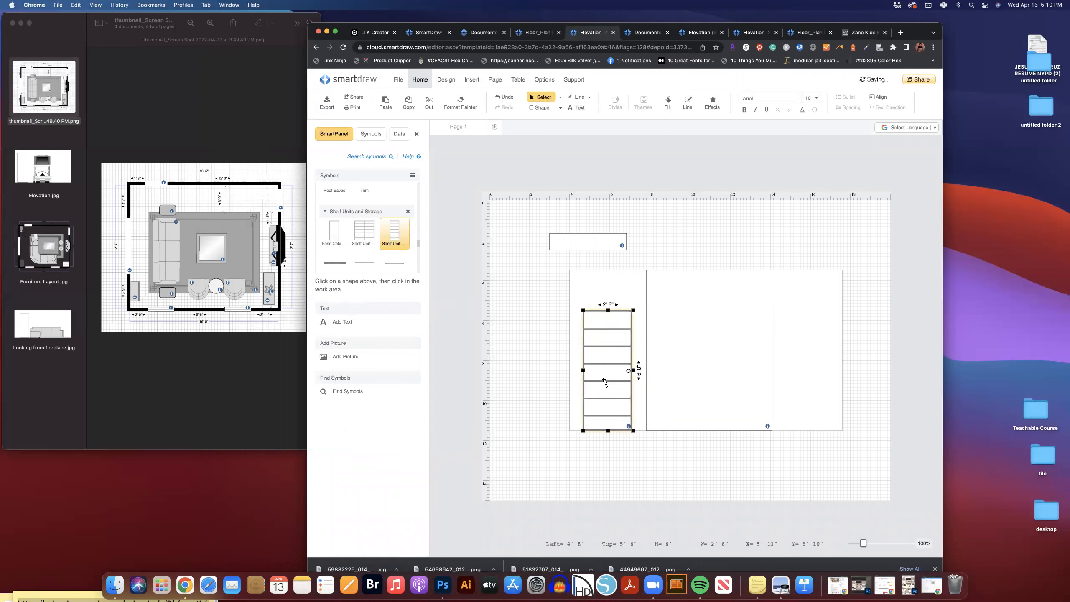
left_click(657, 458)
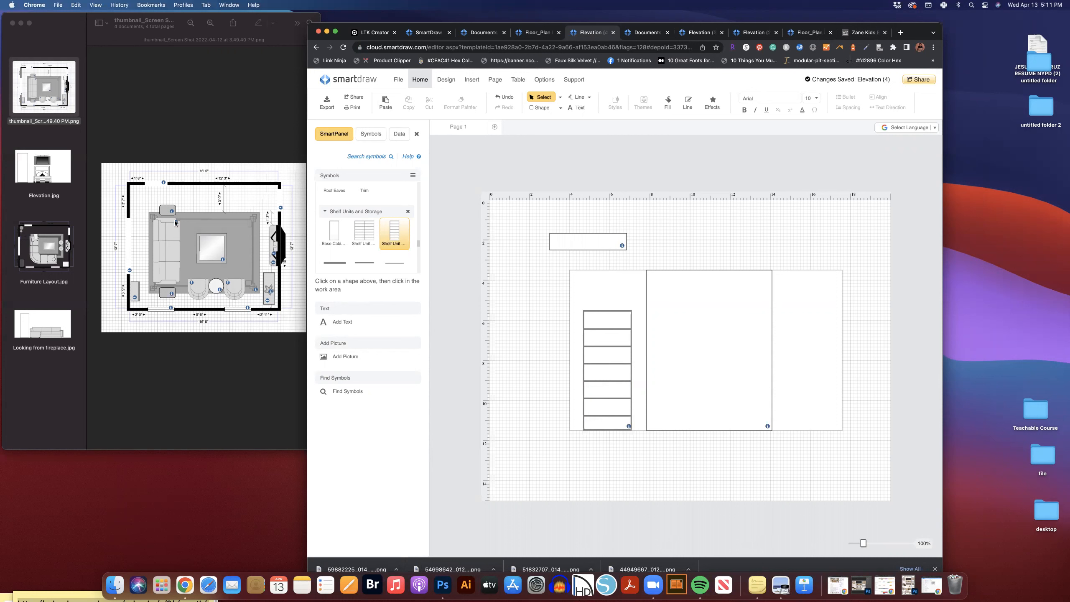
- Find the Sofa - 1 symbol and place it in front of the opening, nudged up onto the floor line
scroll(354, 245, "up", 5)
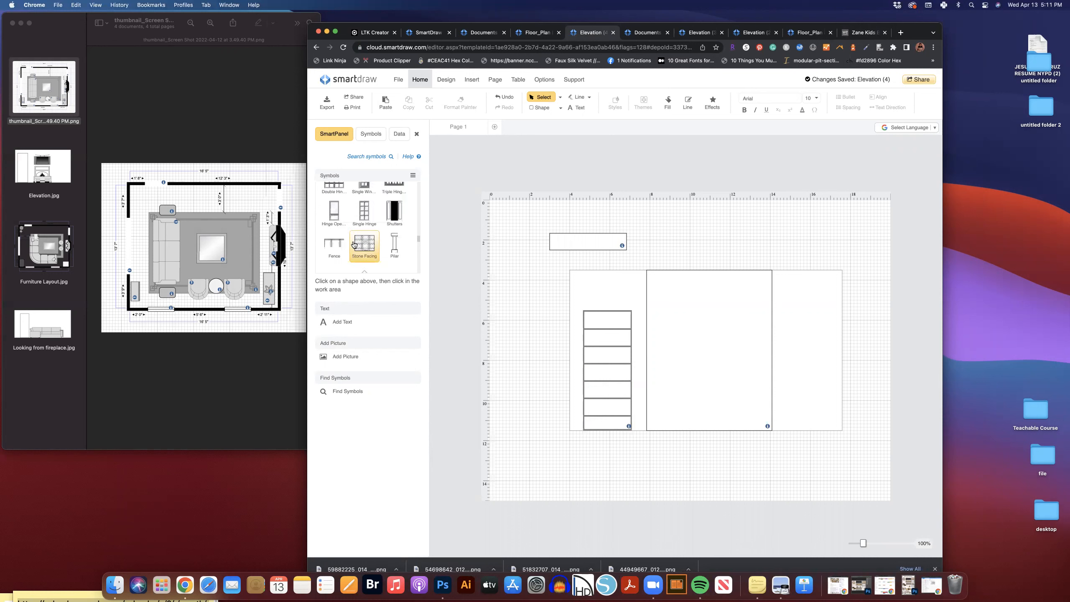
scroll(354, 245, "down", 3)
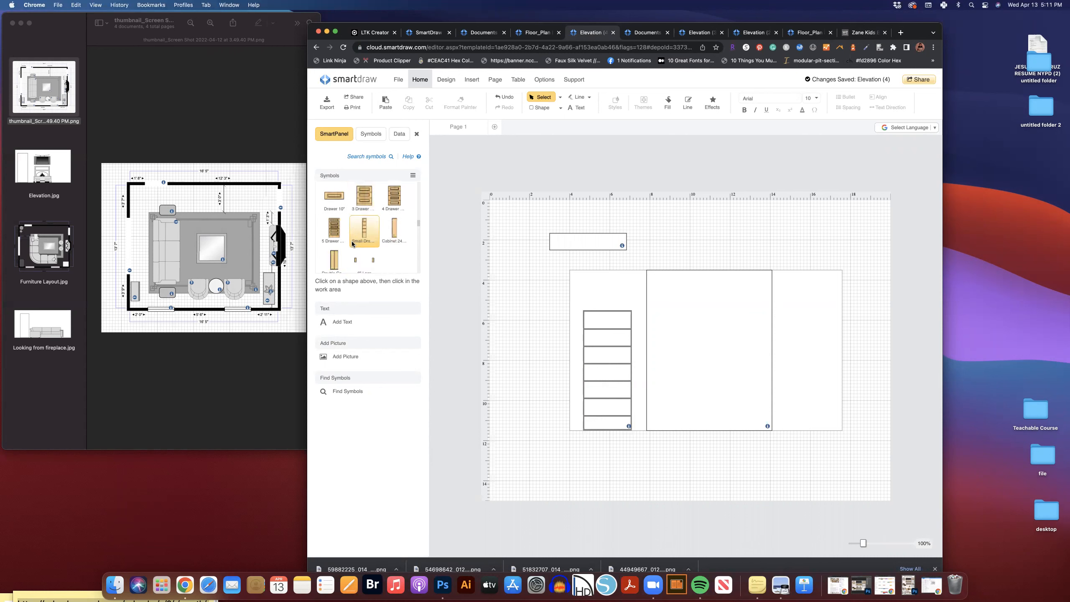
scroll(352, 245, "down", 10)
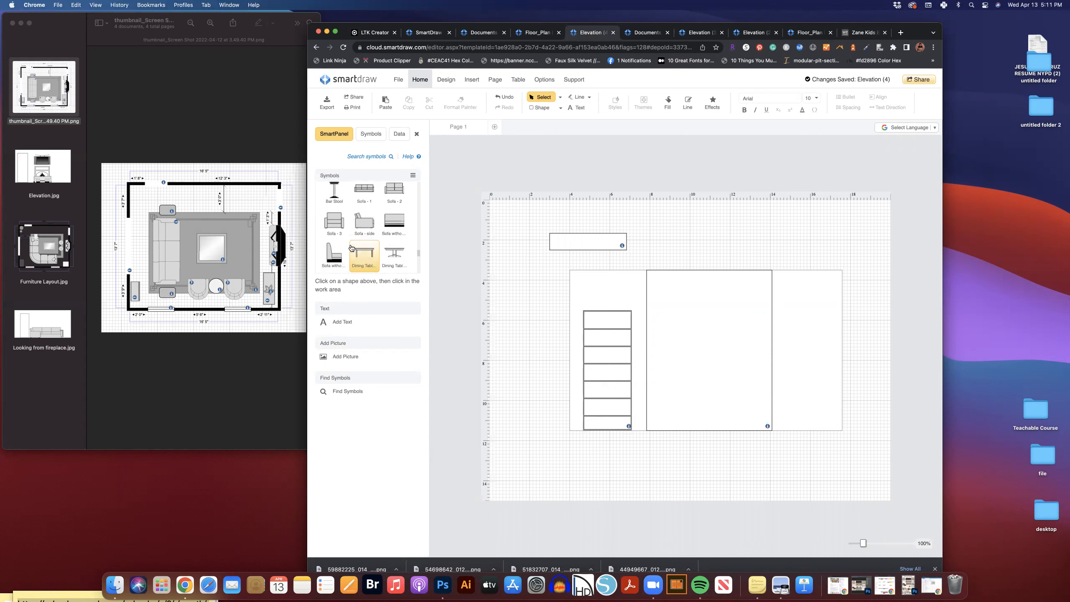
scroll(353, 239, "up", 1)
left_click(365, 228)
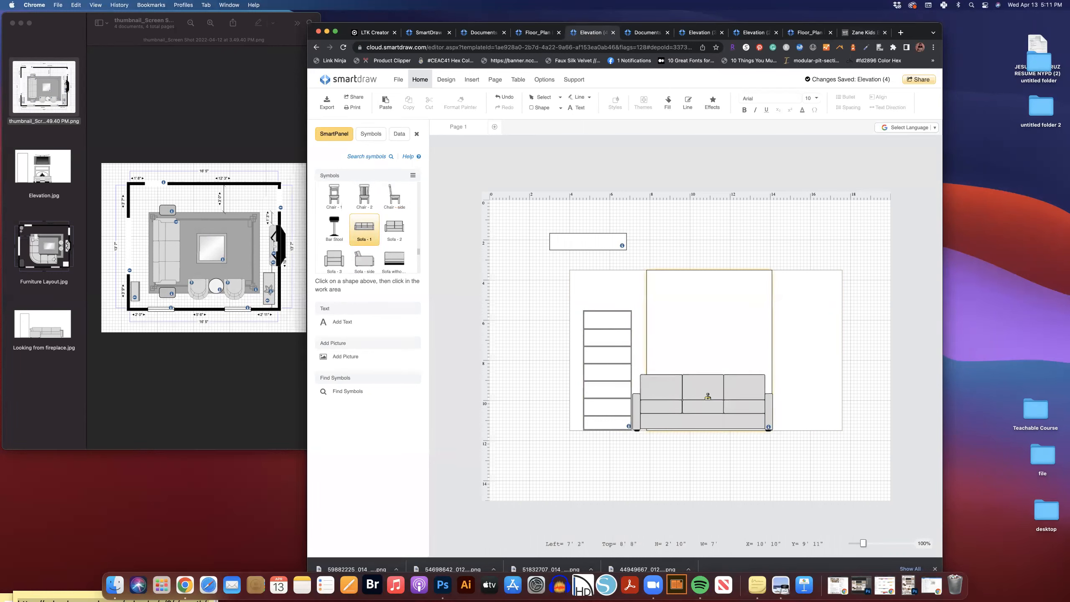
left_click(709, 399)
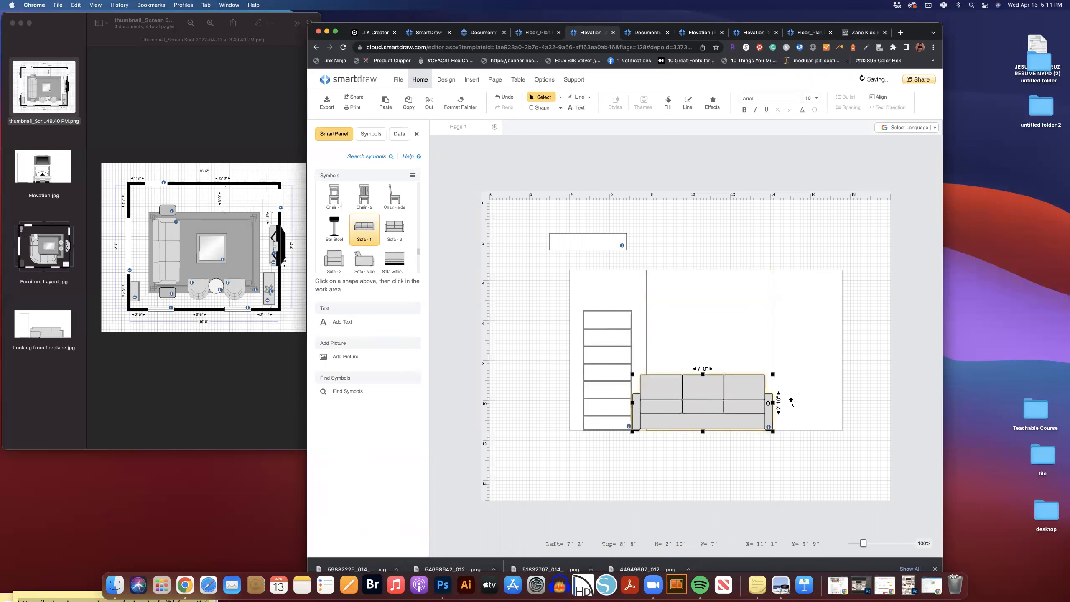
key("Up")
key("Up")
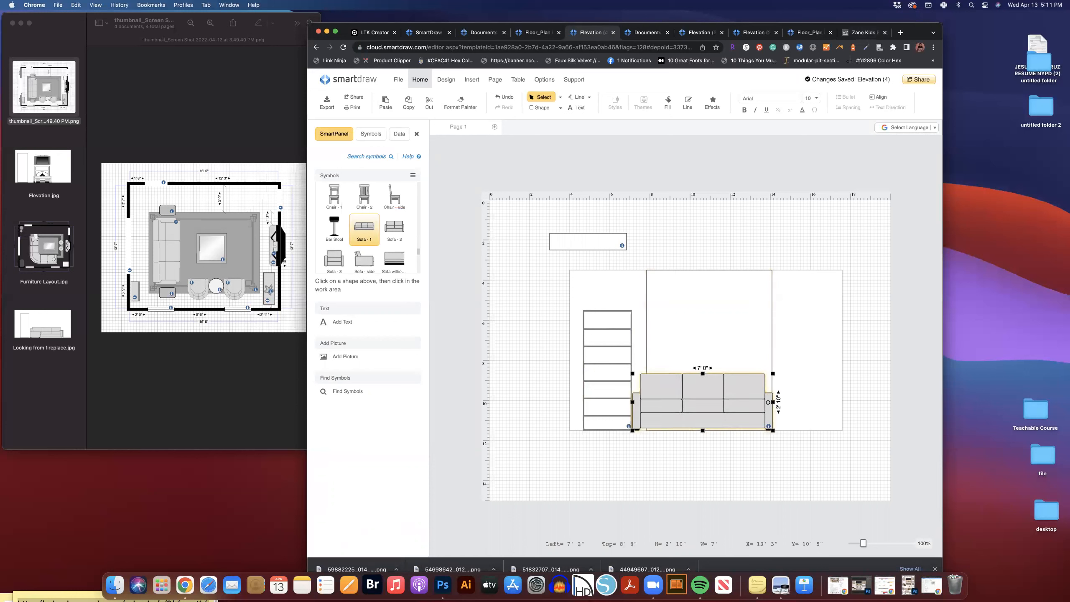
- Widen the sofa to about 7' 8", shift it toward the shelf unit to center it on the opening, and trim its width slightly
left_click(778, 405)
left_click(753, 406)
left_click_drag(774, 403, 787, 402)
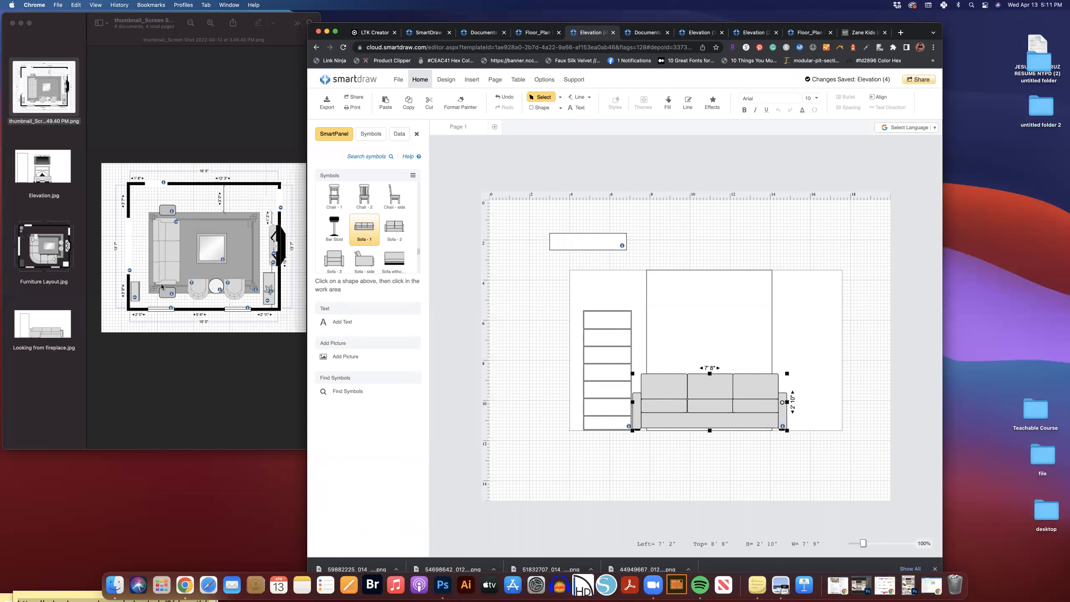
left_click_drag(713, 403, 709, 404)
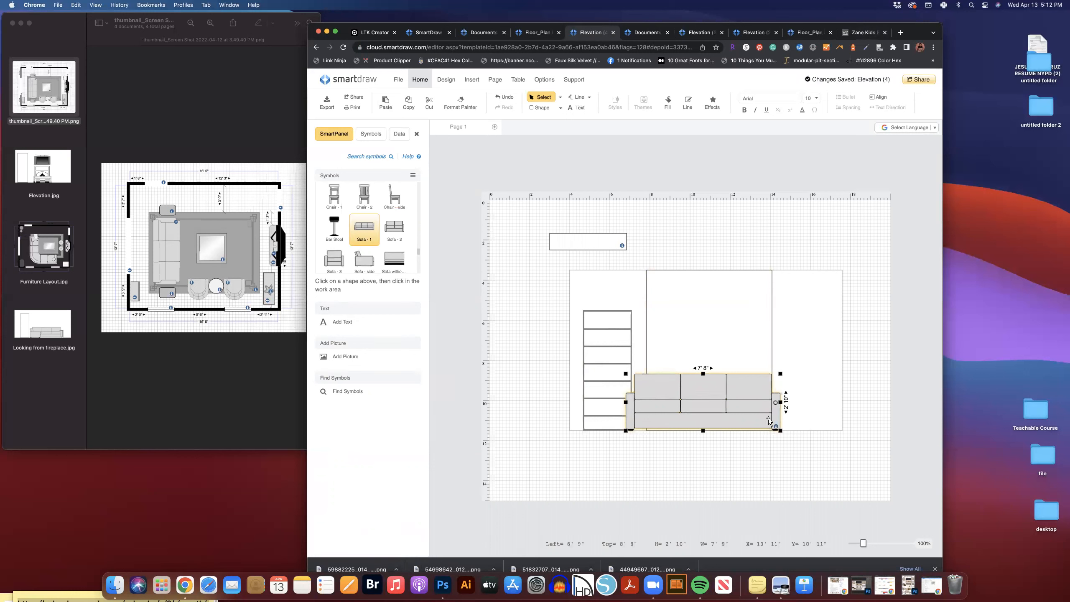
left_click_drag(781, 403, 778, 402)
left_click(789, 467)
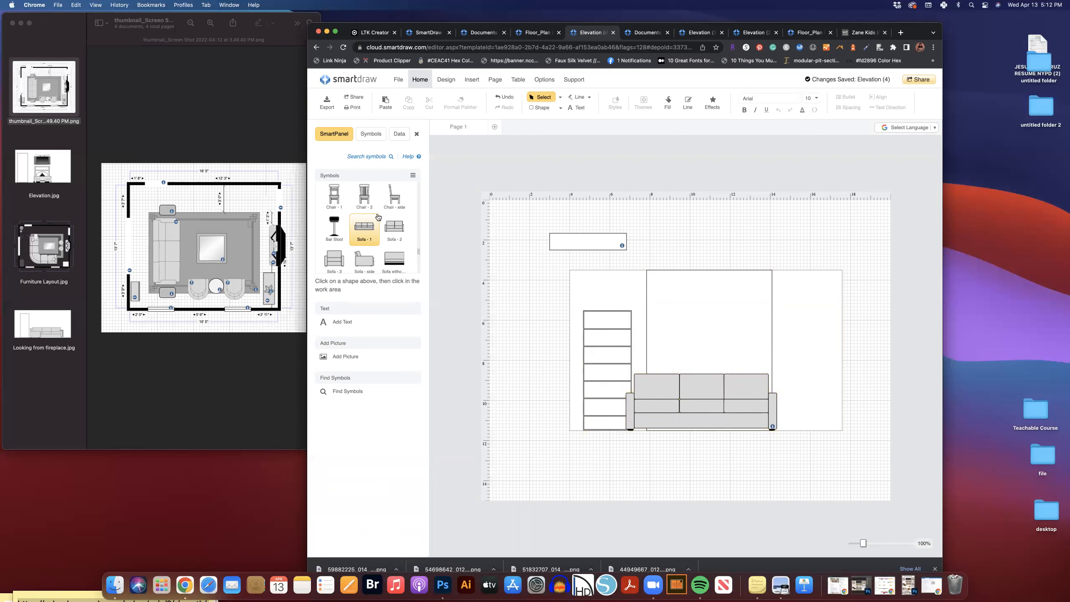
- Add an End Table, 1' 6" wide by 2' 3" high, on the floor line just to the right of the sofa
scroll(377, 239, "up", 1)
scroll(377, 239, "down", 5)
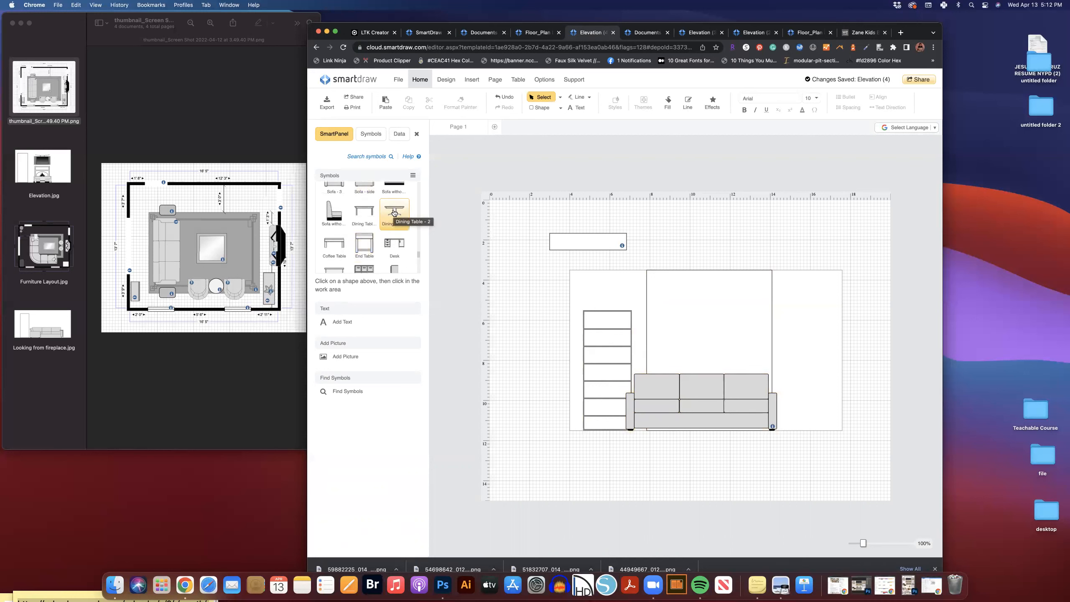
left_click(364, 241)
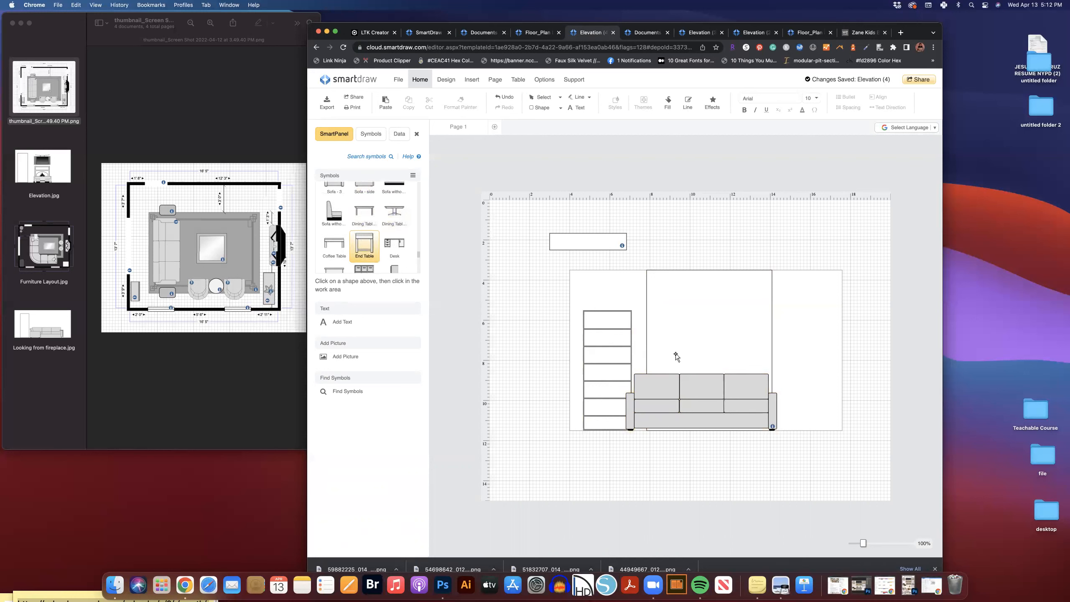
left_click(809, 402)
mouse_move(809, 403)
left_mouse_down()
mouse_move(818, 399)
mouse_move(810, 408)
left_mouse_up()
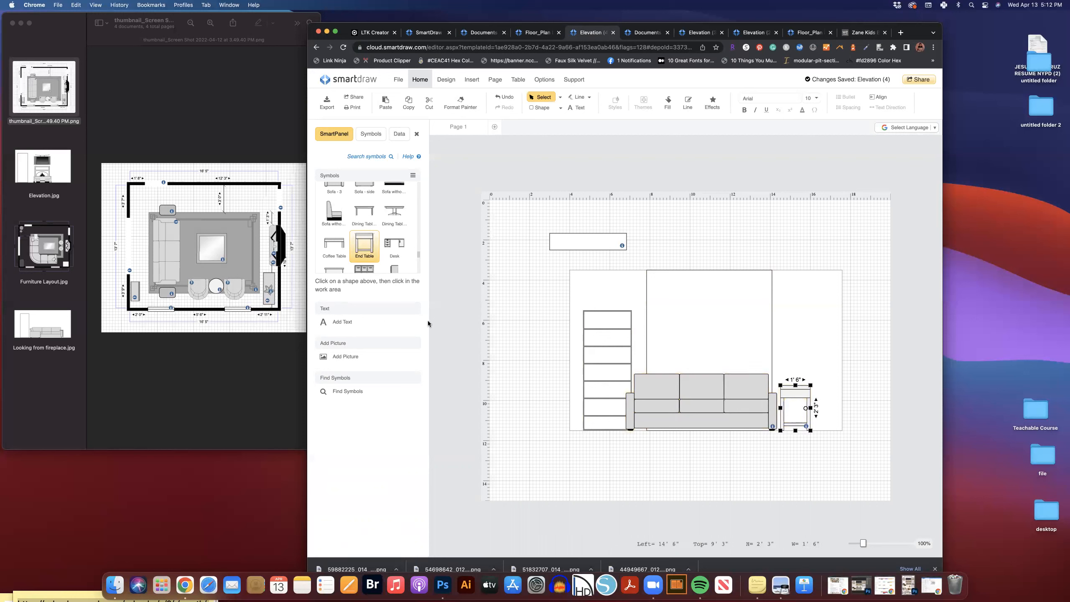
- Resize the end table beside the sofa to 1' 2" wide by 1' 10" high, keeping it on the floor line
left_click_drag(796, 386, 810, 412)
left_click(800, 404)
left_click(807, 411)
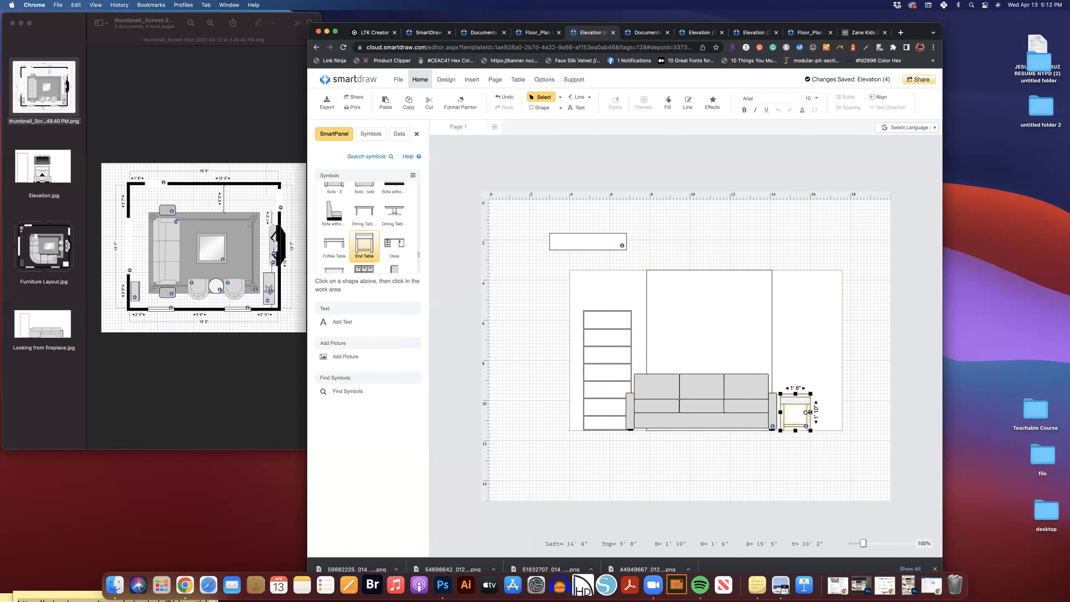
- Narrow the sofa to about 7' 3" and shift the end table up against the sofa's right arm
left_click(755, 406)
left_click_drag(778, 401, 769, 401)
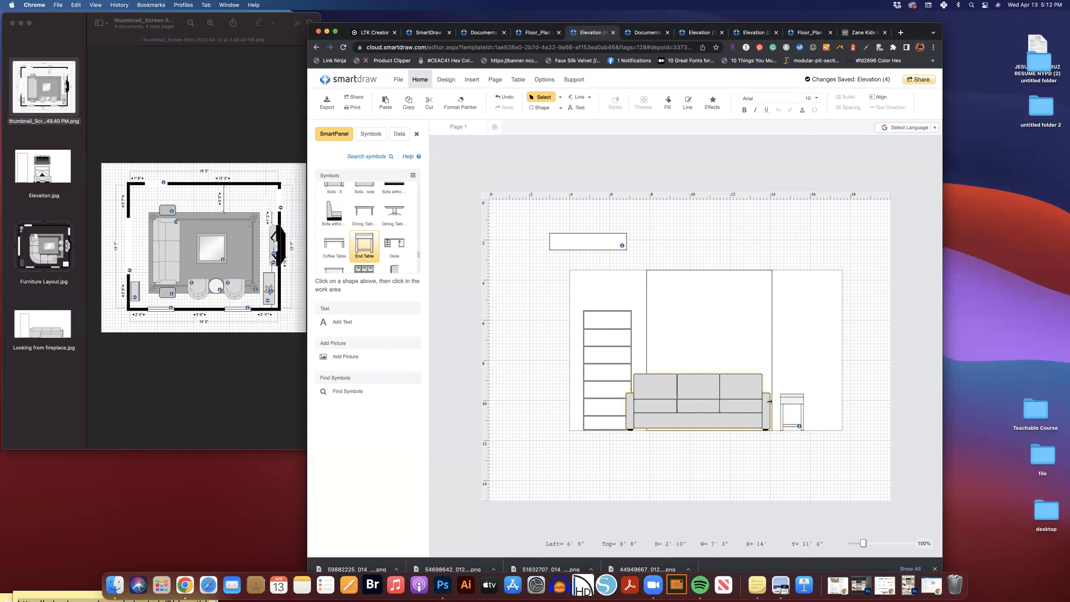
left_click_drag(794, 401, 790, 400)
- Gauge the gap between the end table and the wall's right edge with the spare rectangle, narrowing it to 2' 4", and return it above the wall
left_click_drag(562, 242, 813, 379)
left_click_drag(878, 379, 817, 397)
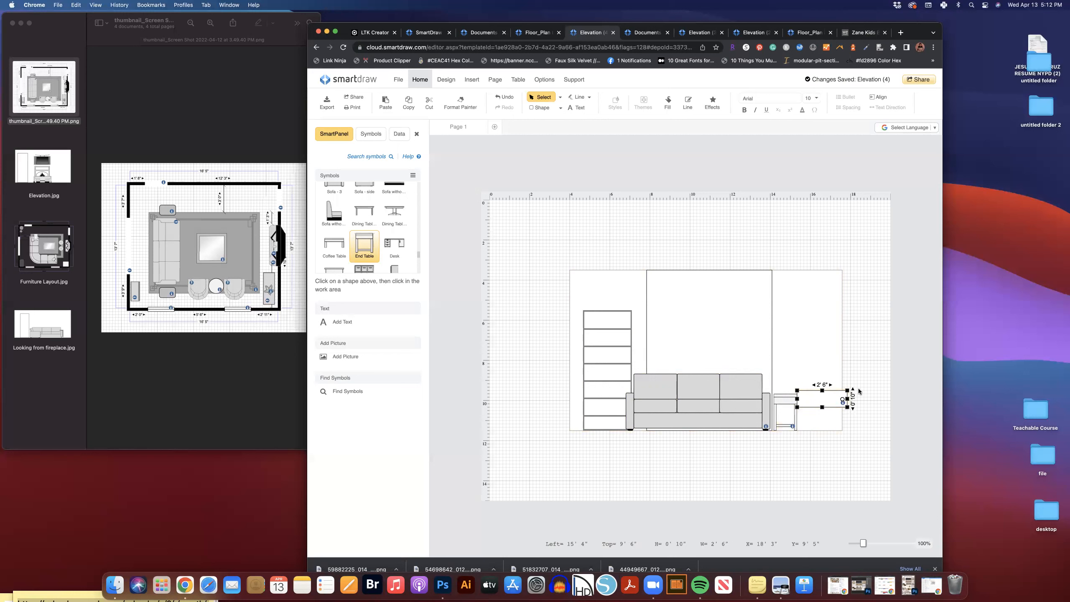
left_click_drag(848, 399, 845, 398)
left_click_drag(845, 397, 845, 398)
left_click(819, 388)
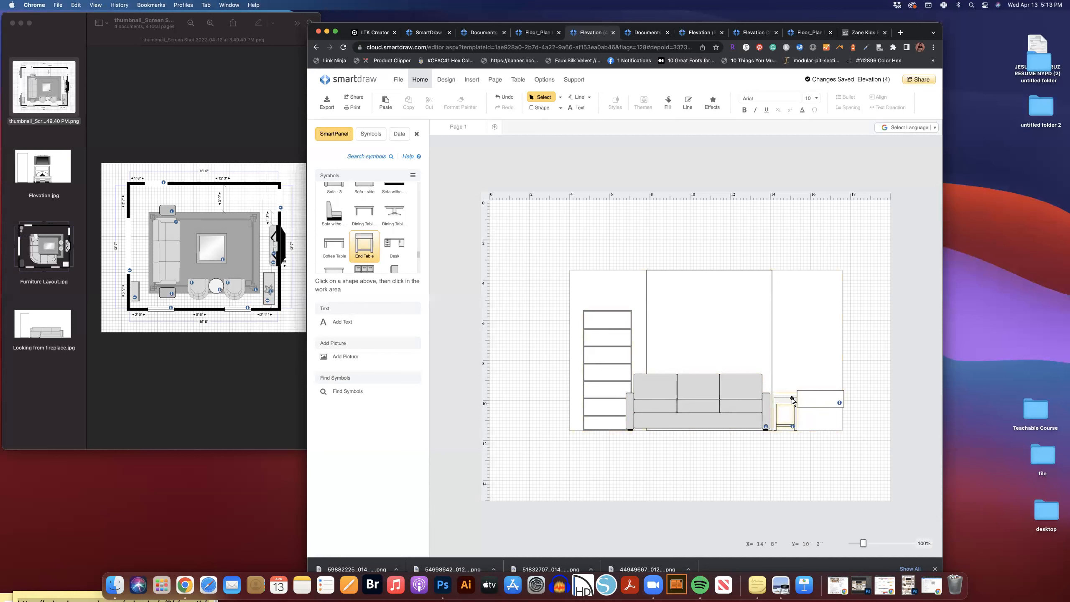
left_click_drag(826, 404, 759, 246)
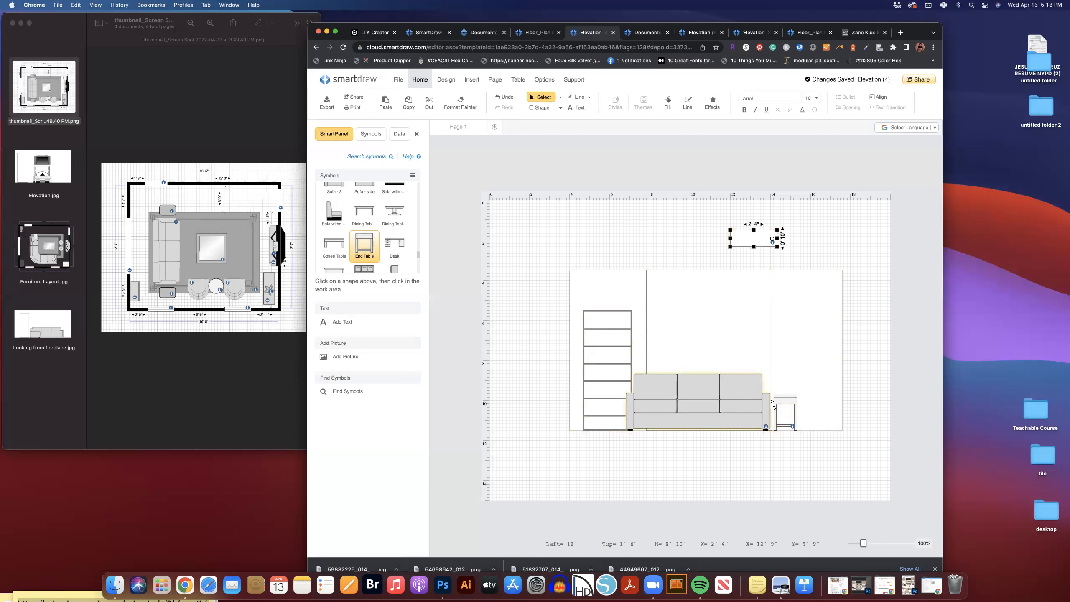
- Duplicate the end table and place the copy against the sofa's left arm, in front of the shelf unit
left_click(788, 399)
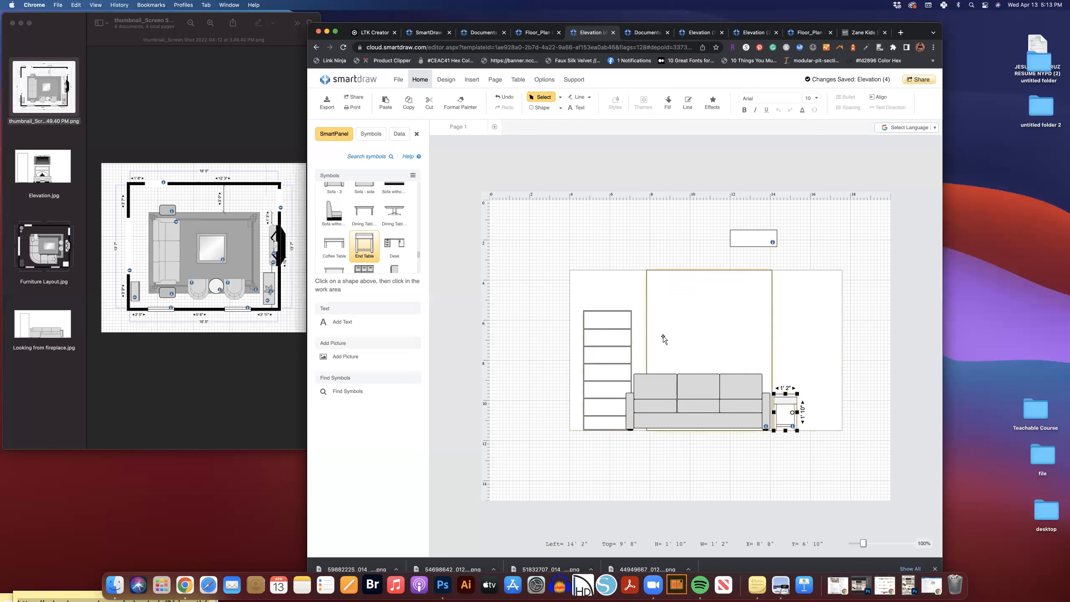
left_click(384, 103)
left_click_drag(543, 255, 610, 403)
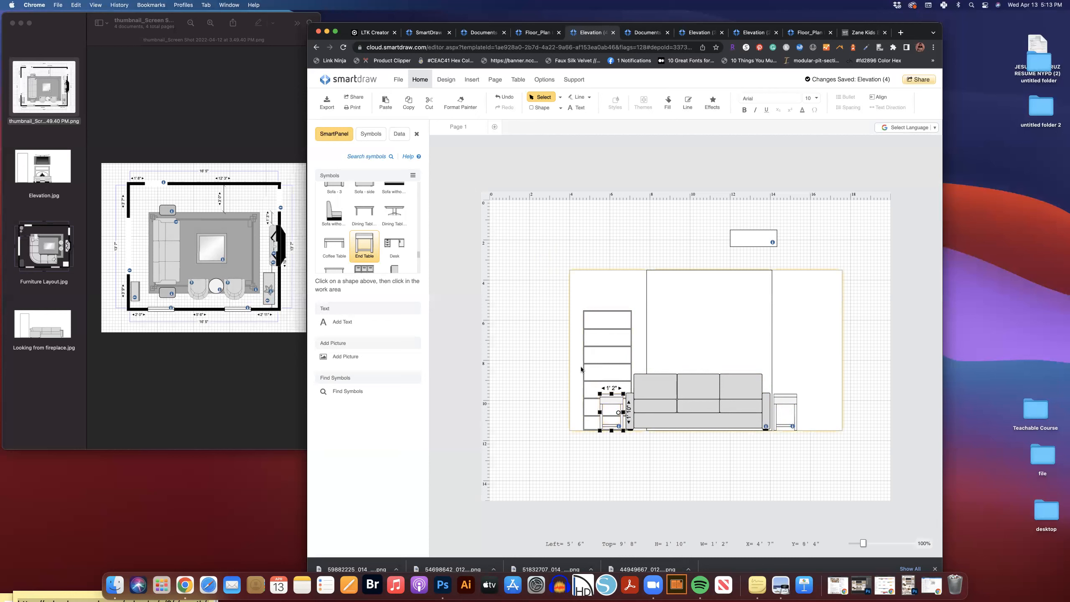
left_click(664, 459)
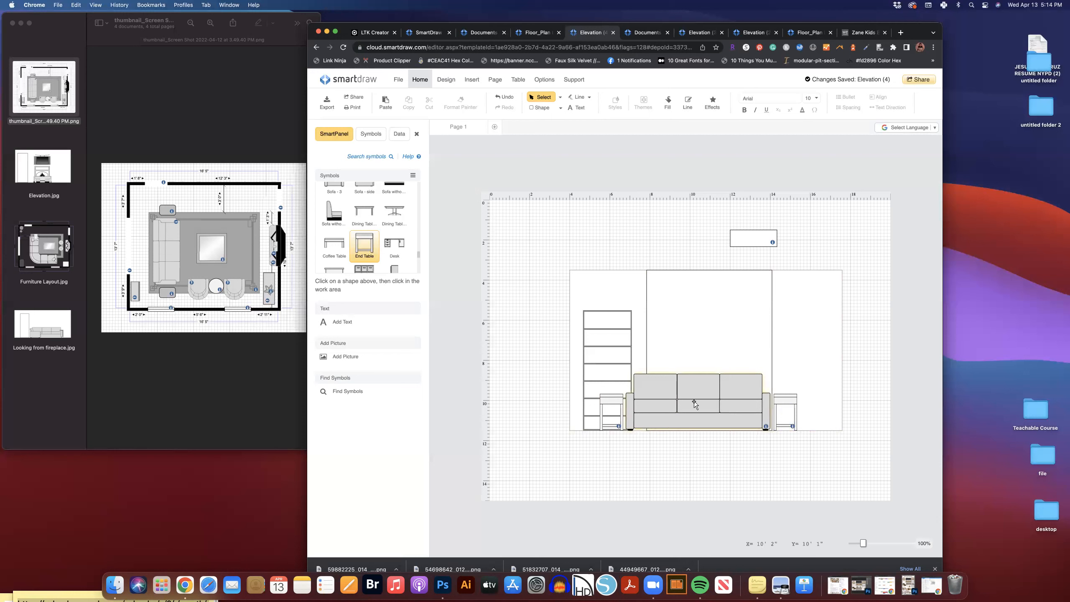
- Add a Coffee Table, 3' 4" wide by 1' 6" high, on the floor line centered in front of the sofa
scroll(359, 233, "up", 3)
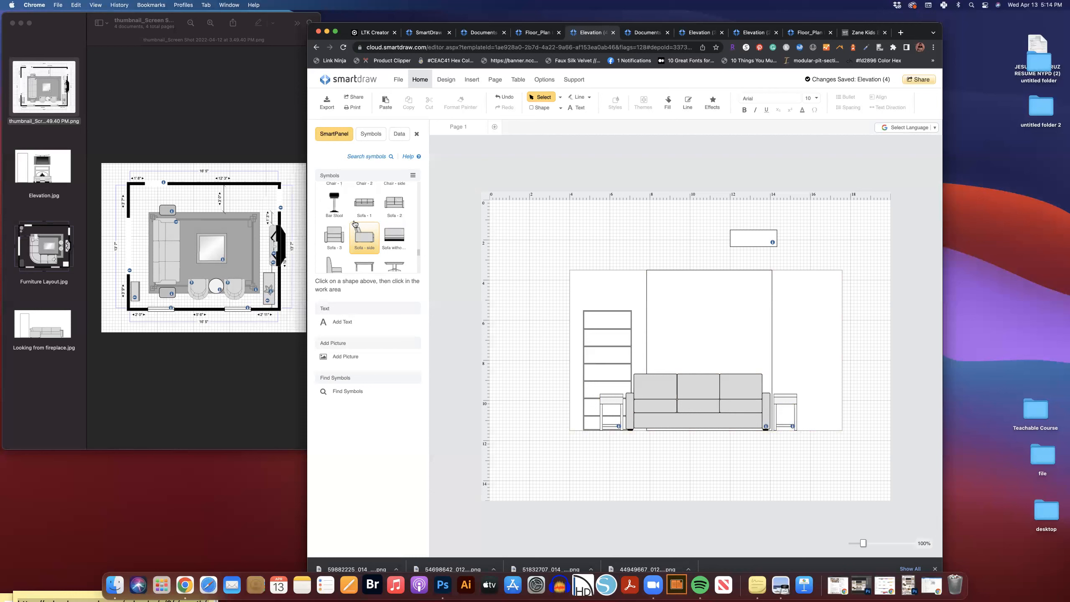
scroll(358, 233, "down", 2)
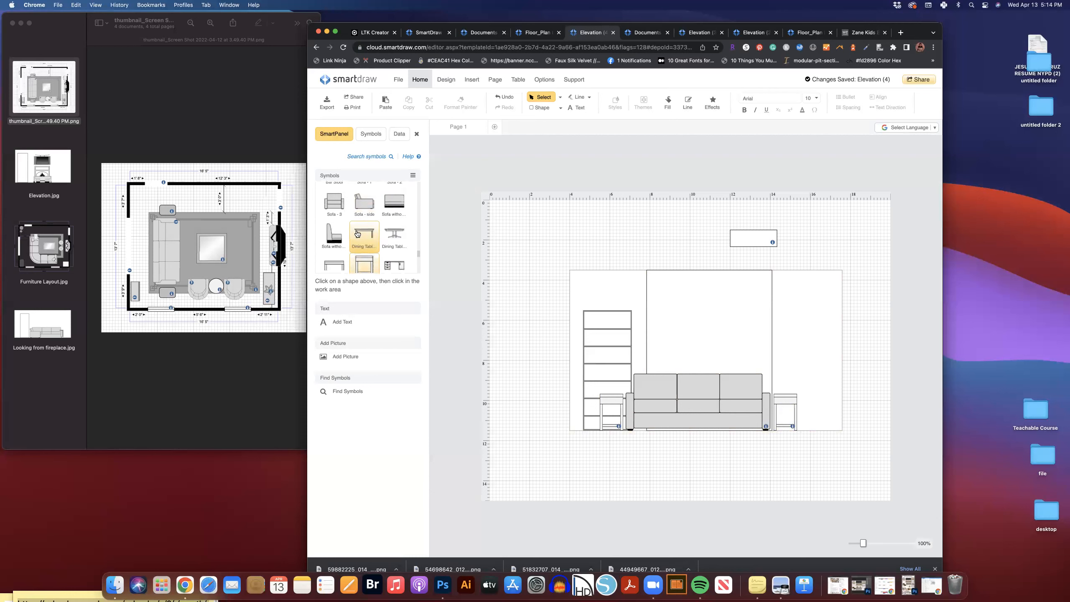
scroll(357, 234, "down", 2)
left_click(340, 224)
left_click(735, 422)
left_click_drag(687, 401, 711, 407)
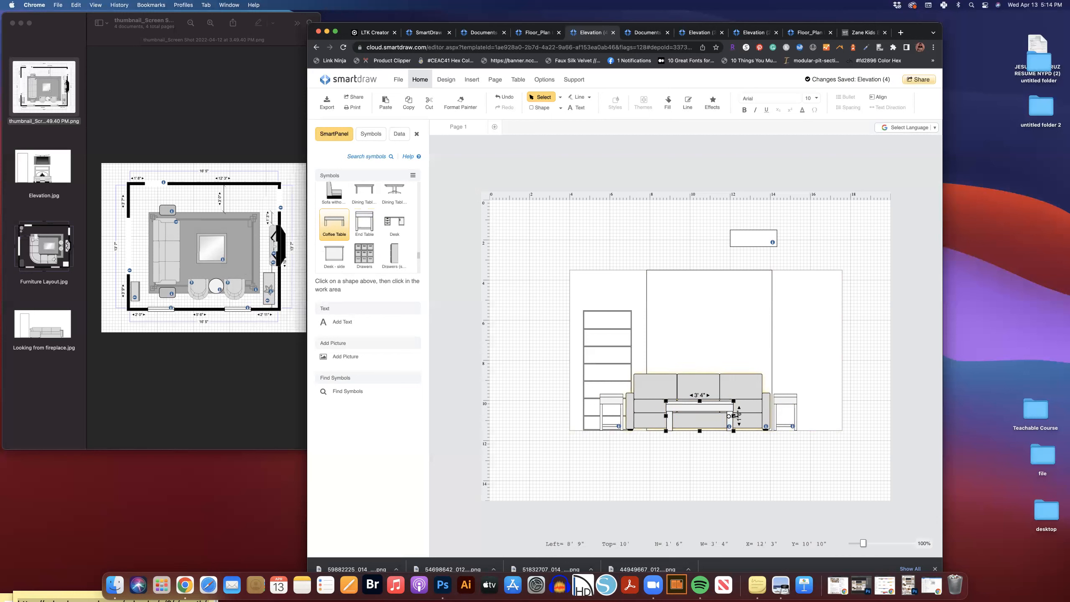
left_click_drag(716, 408, 719, 407)
left_click(722, 444)
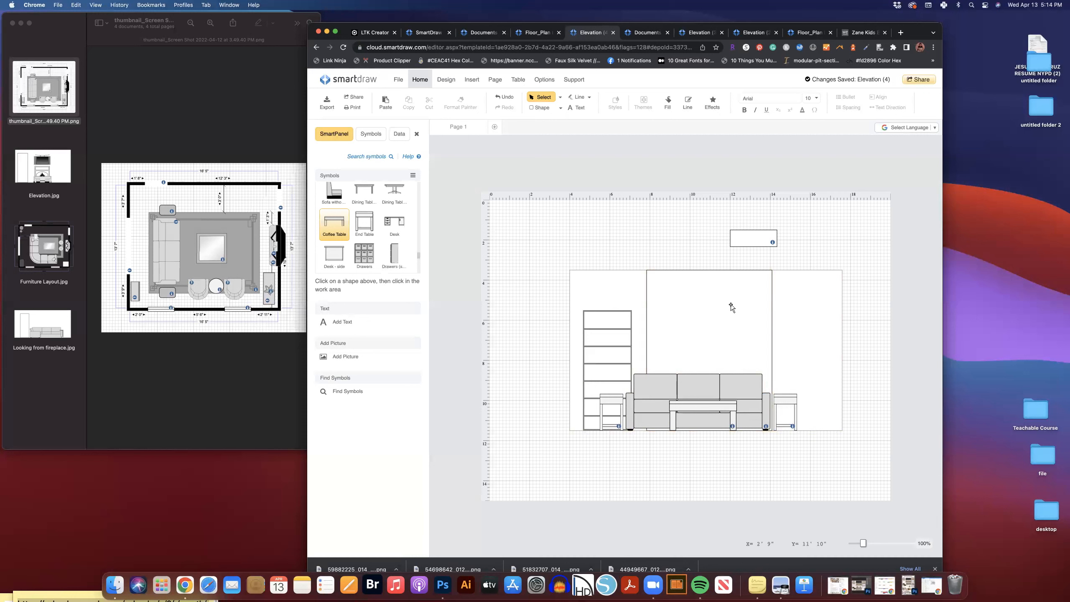
- Copy the spare rectangle onto the wall to the right of the opening, sized 1' wide by 1' 4" high
left_click(753, 241)
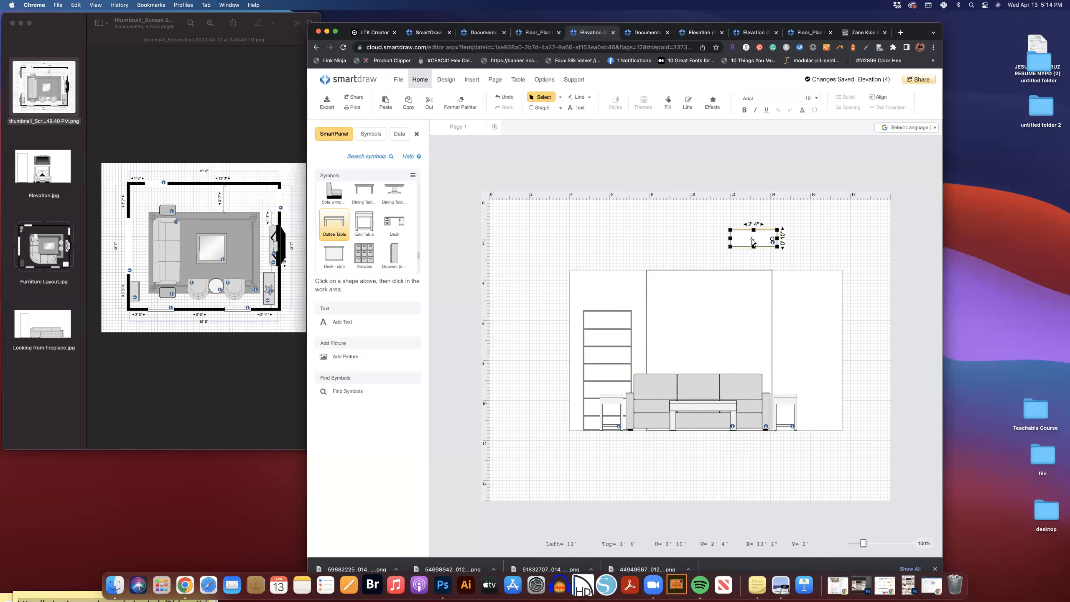
key("super+c")
key("super+v")
left_click_drag(547, 250, 807, 314)
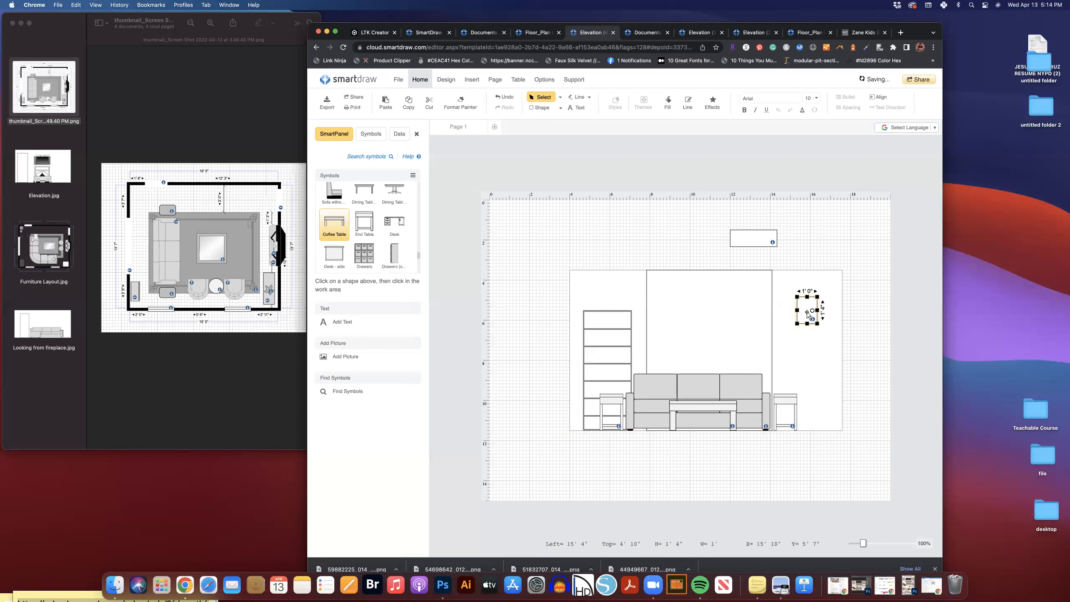
- Duplicate the 1' by 1' 4" rectangle and align the copy directly below it on the wall
key("super+c")
key("super+v")
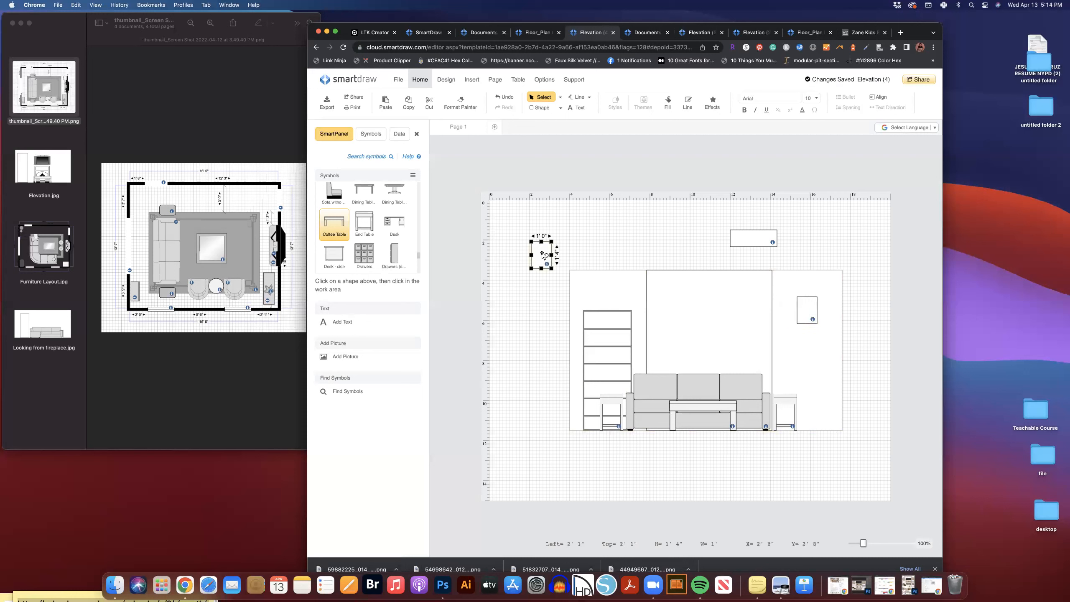
left_click_drag(805, 344, 806, 339)
left_click(871, 349)
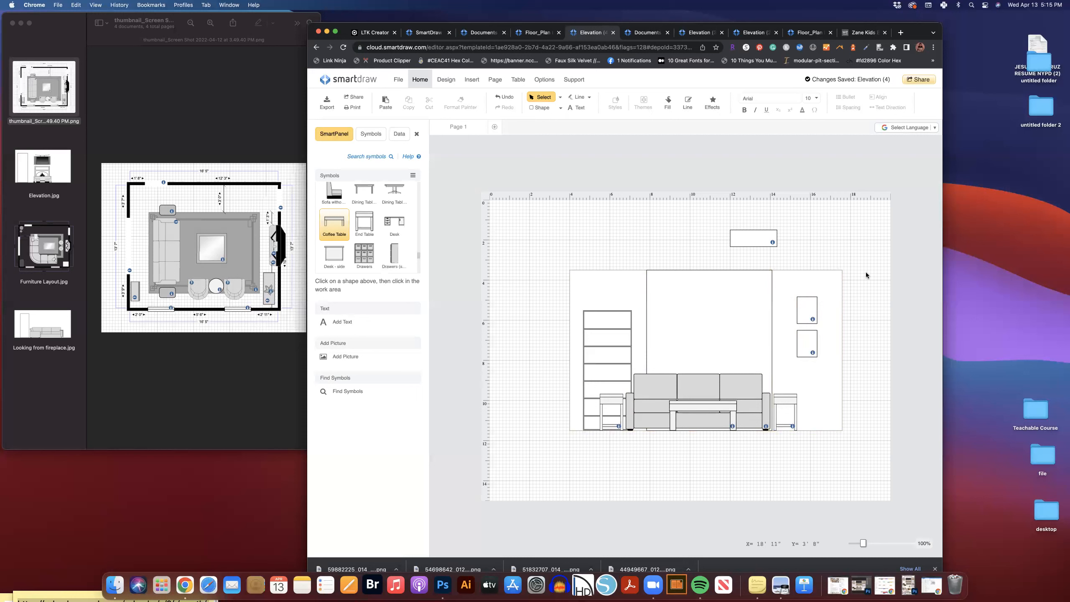
- Move the spare rectangle above the opening and display Furniture Layout.jpg in Preview as the reference for the second layout
left_click_drag(742, 241, 661, 222)
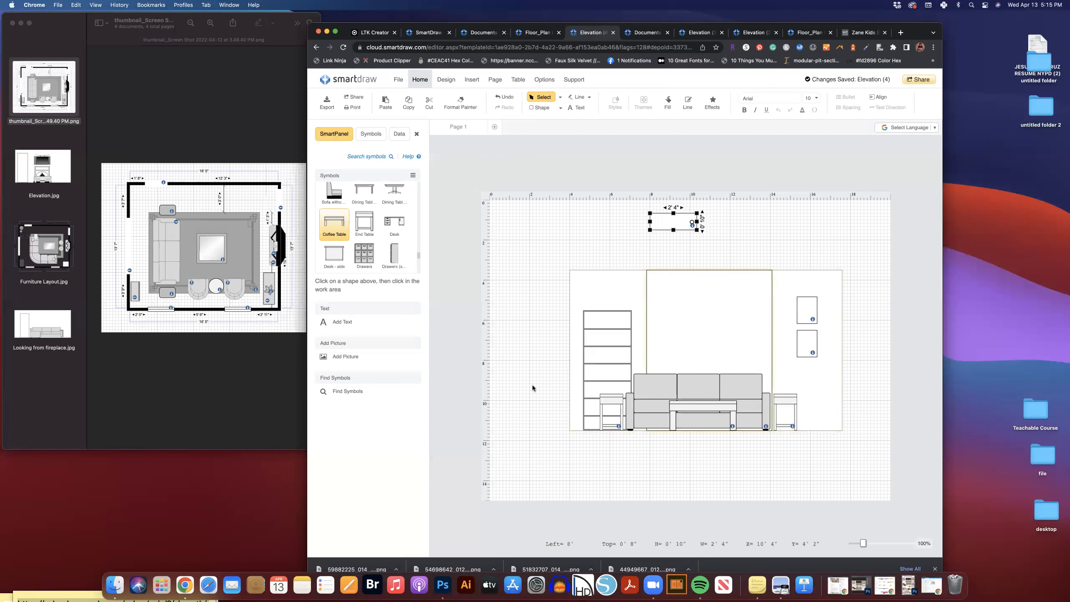
left_click(52, 250)
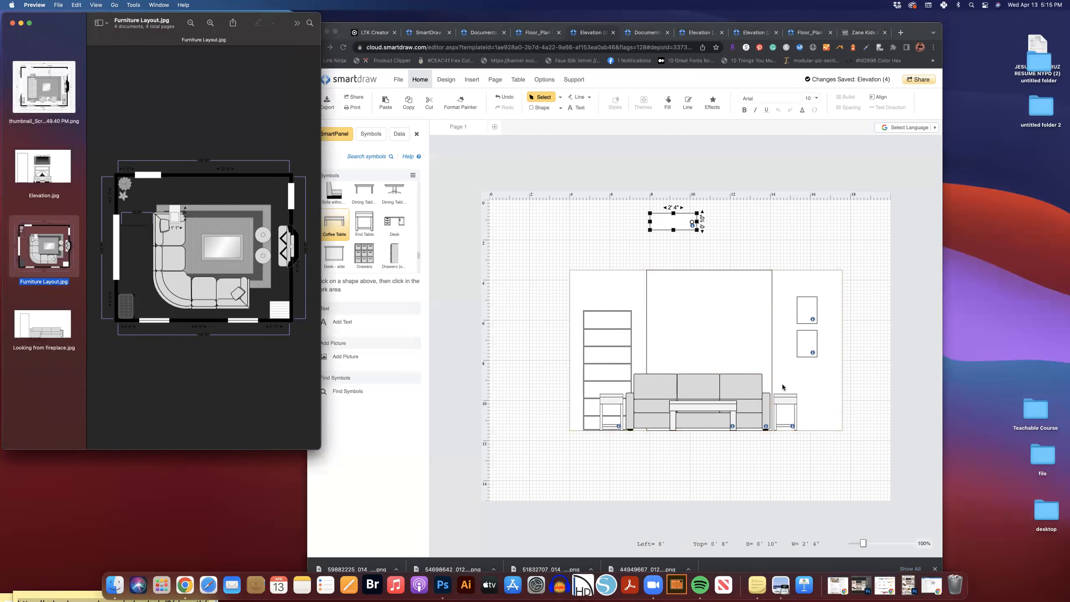
left_click(858, 413)
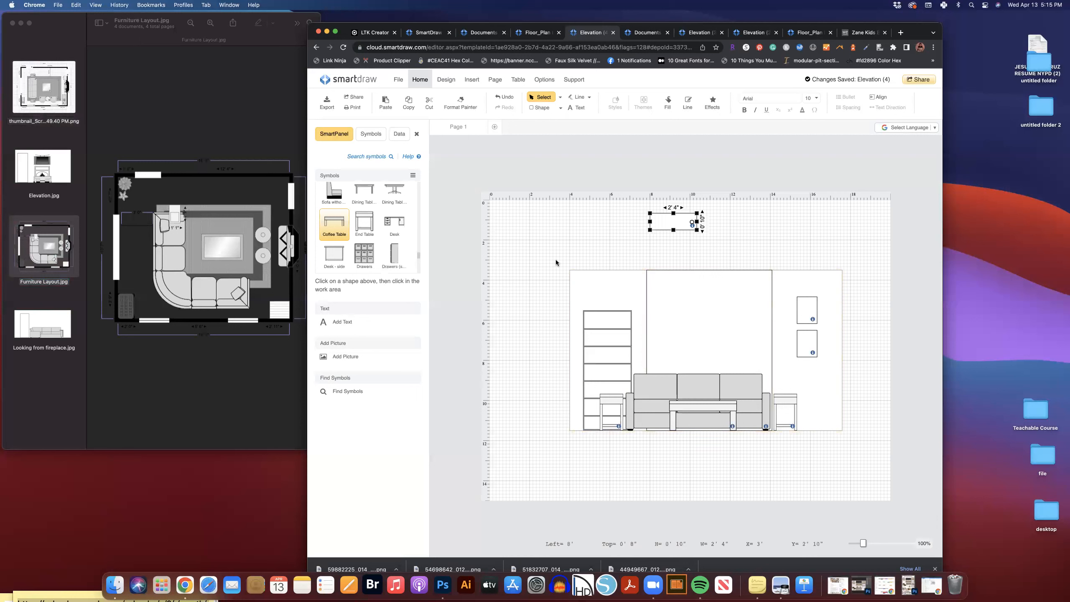
- Group the wall and opening outlines and send the group behind the furniture
left_click_drag(545, 258, 844, 286)
left_click(698, 287)
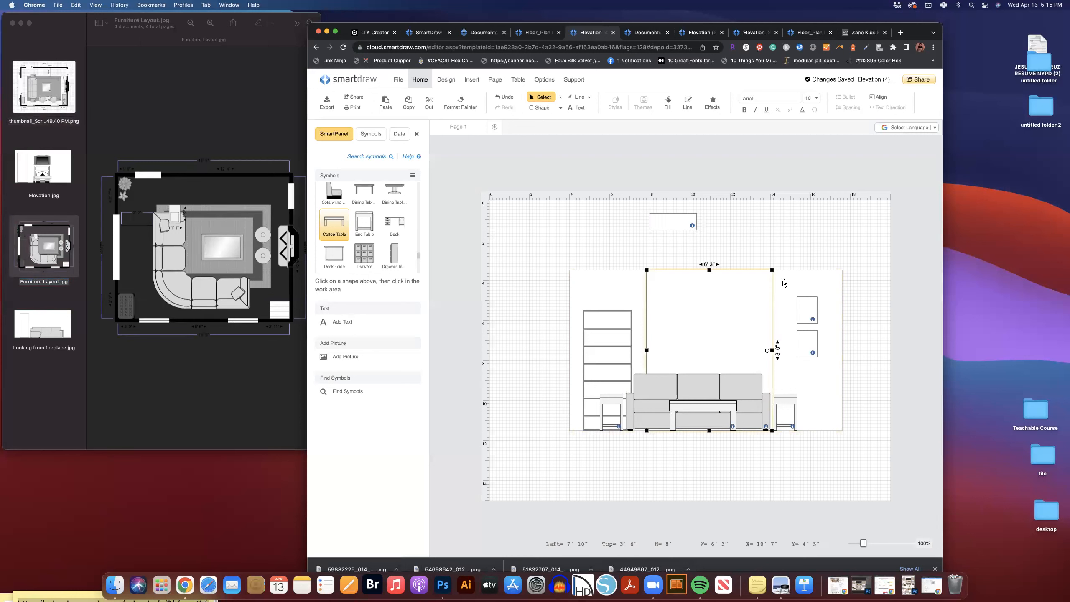
left_click(803, 284, "shift")
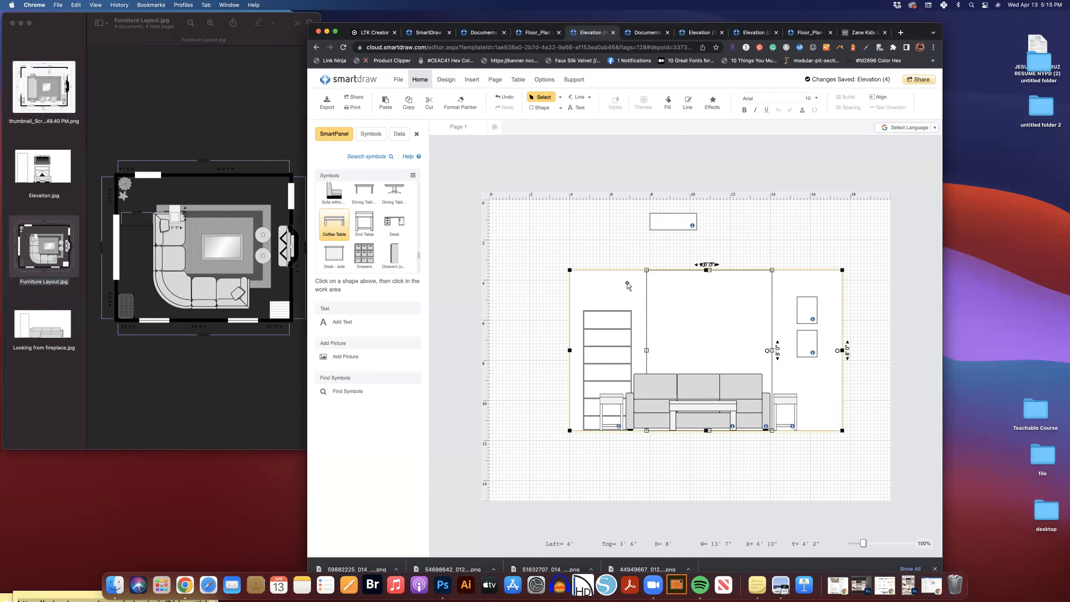
left_click(447, 80)
left_click(457, 104)
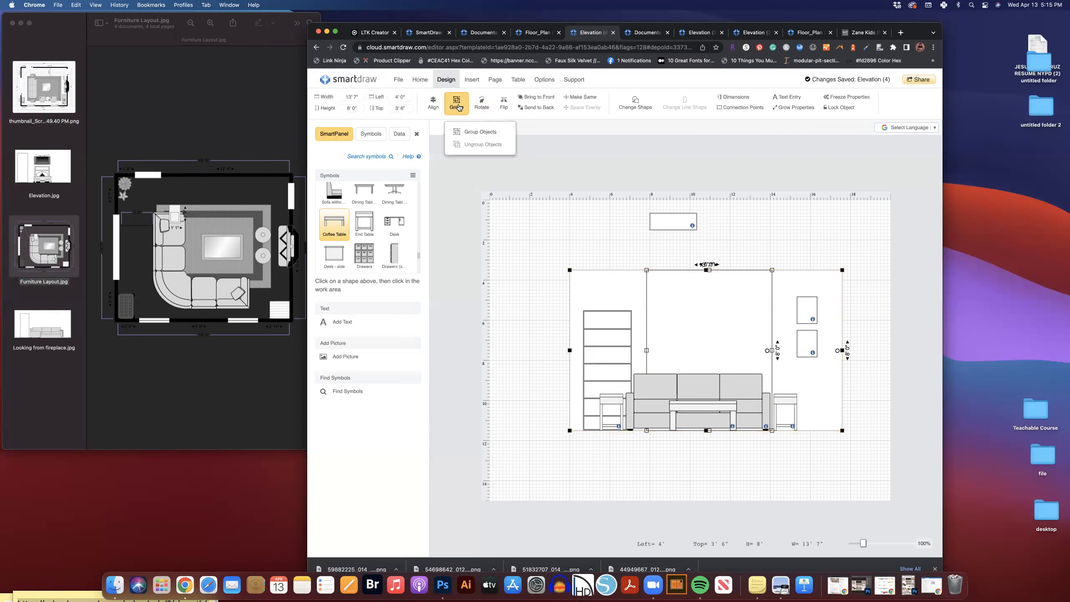
left_click(481, 132)
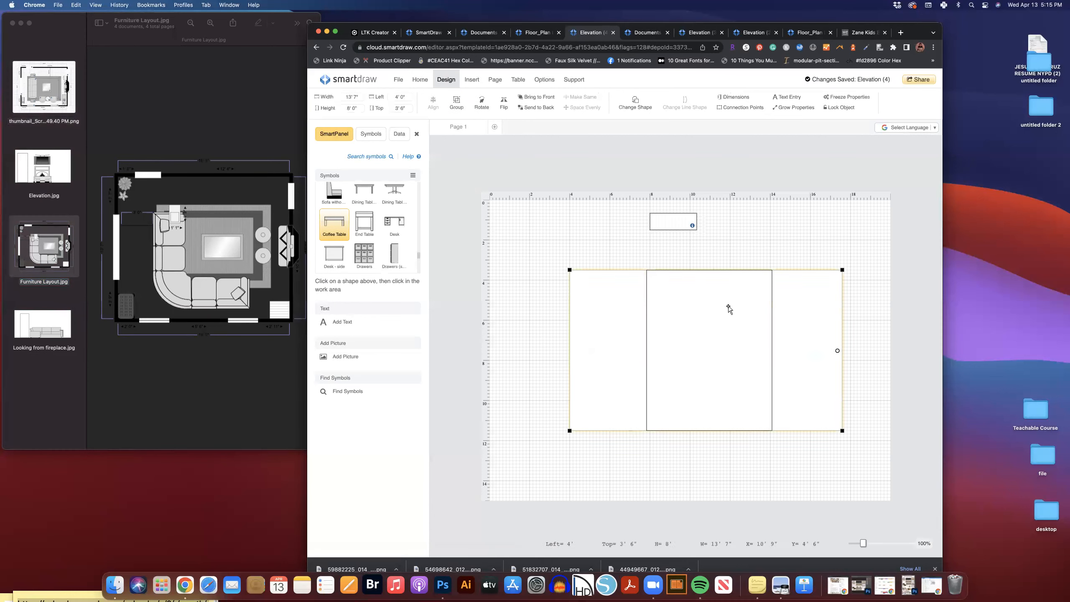
left_click(535, 108)
left_click(900, 499)
- Duplicate the grouped wall and opening and place the copy directly below the first elevation, with its top at 12'
left_click(695, 331)
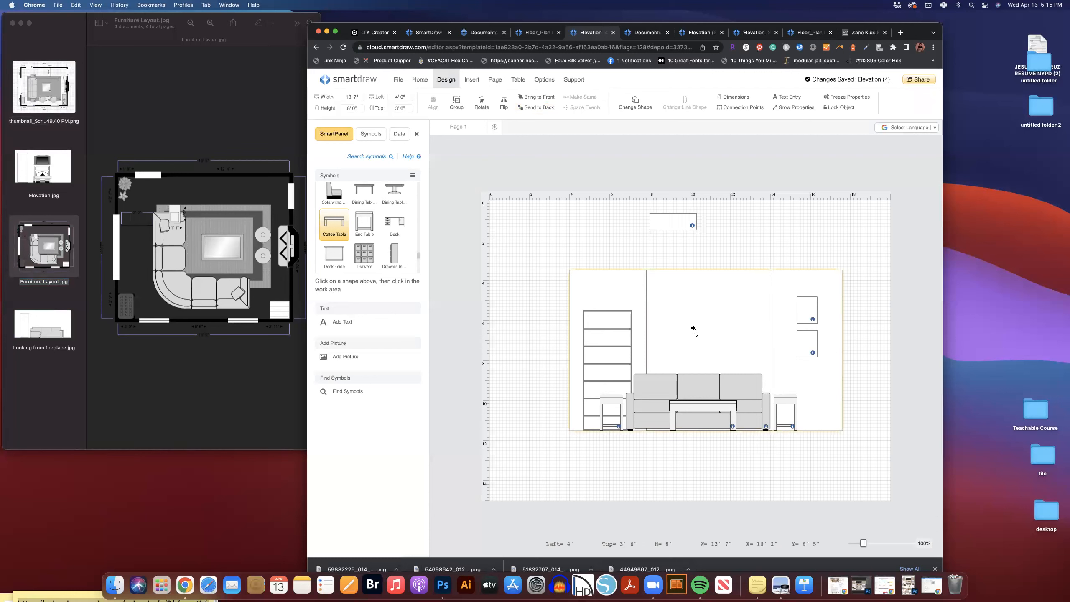
left_click_drag(692, 327, 692, 429)
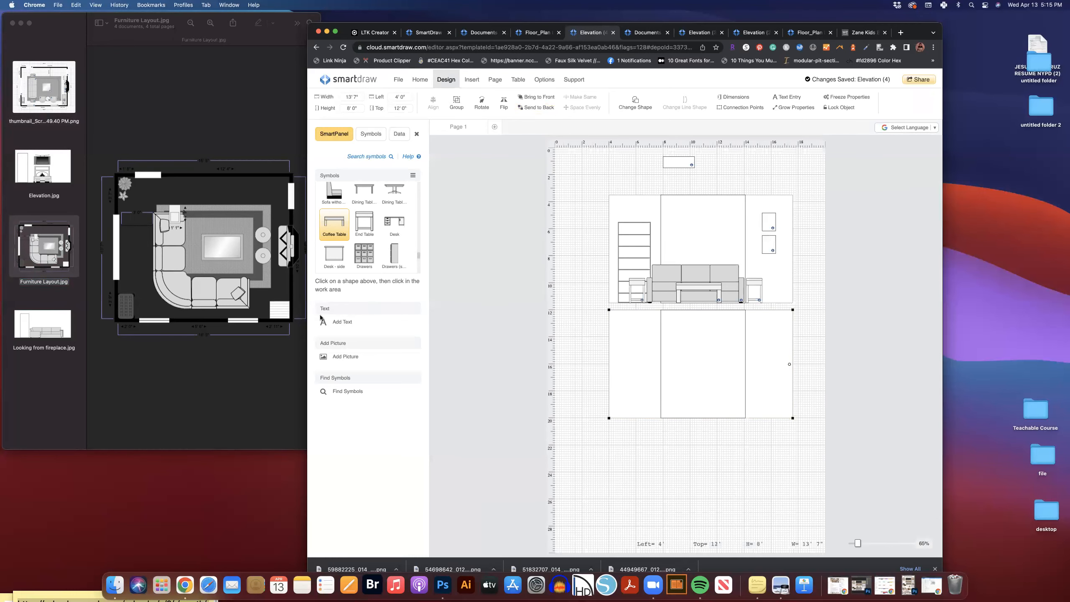
left_click(722, 452)
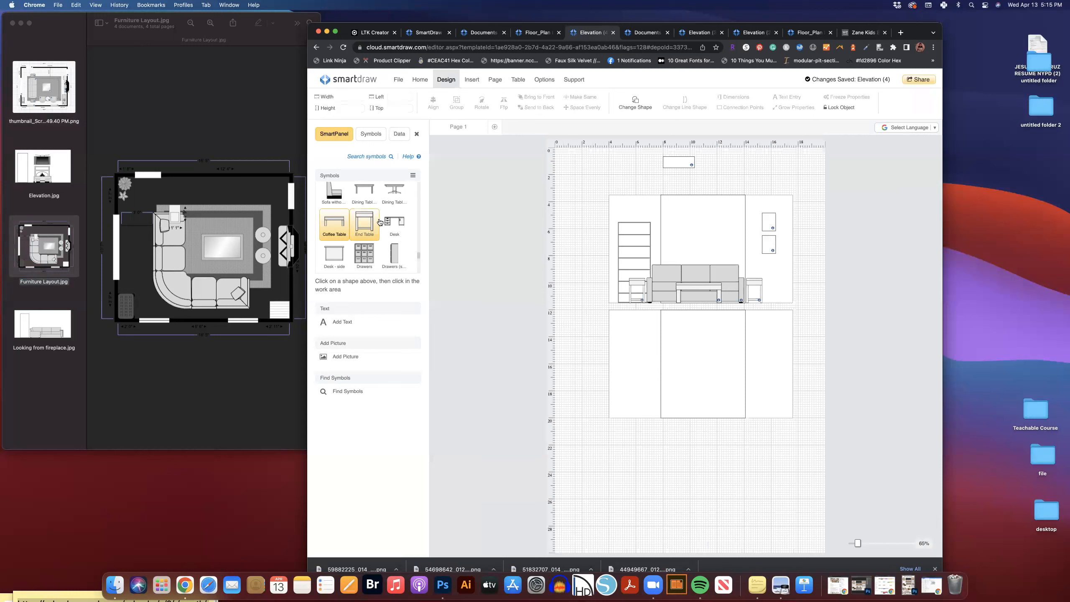
- Place a Sofa without Arms symbol at the left of the lower wall and shrink it to about 2' 10" wide by 1' 6" high
scroll(371, 223, "up", 3)
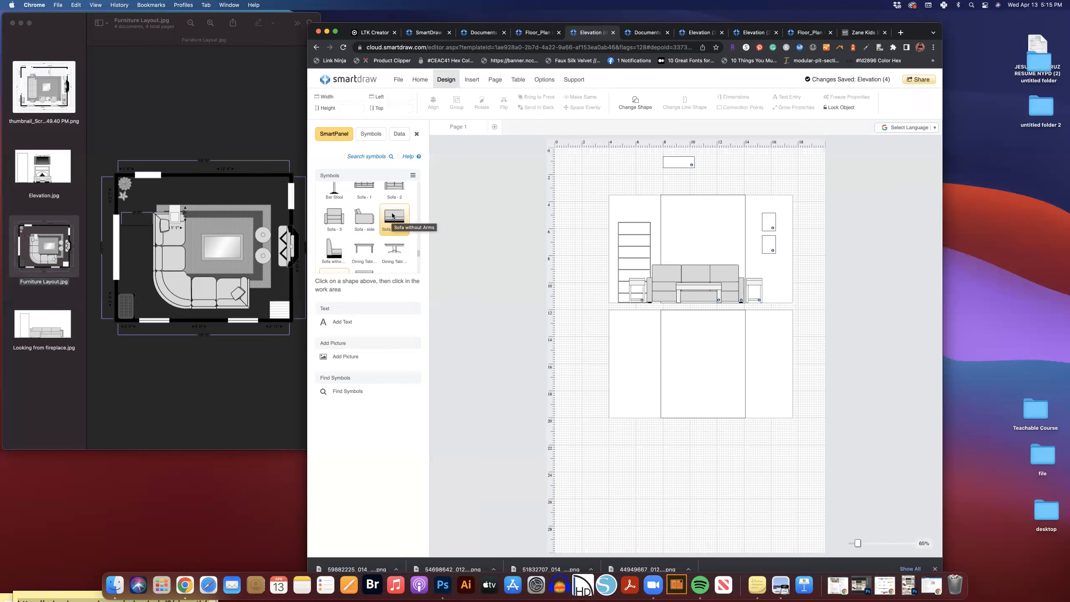
left_click(390, 216)
left_click(637, 344)
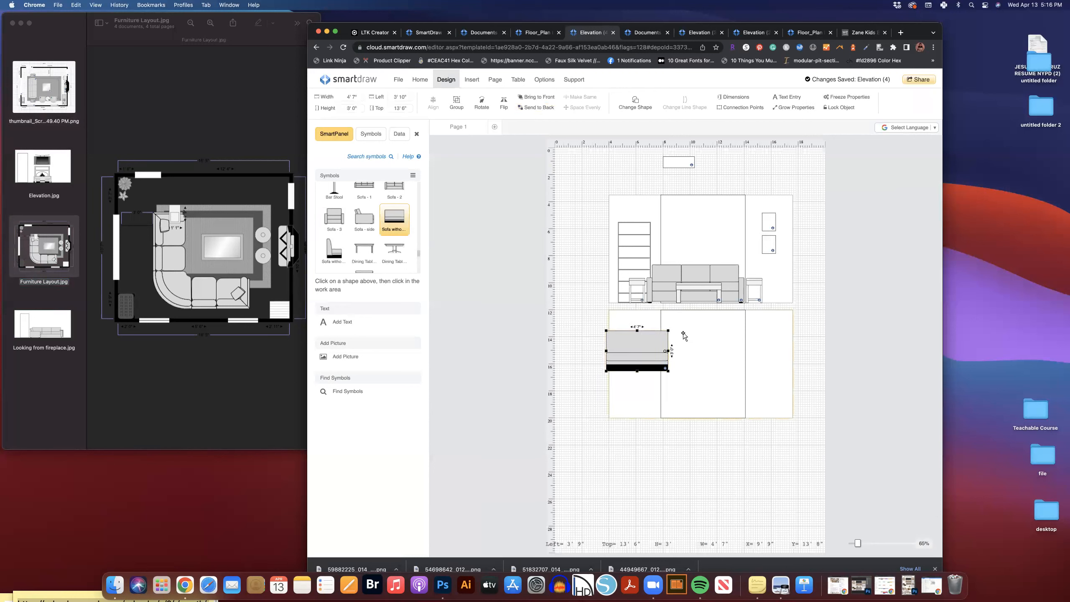
left_click_drag(671, 333, 649, 352)
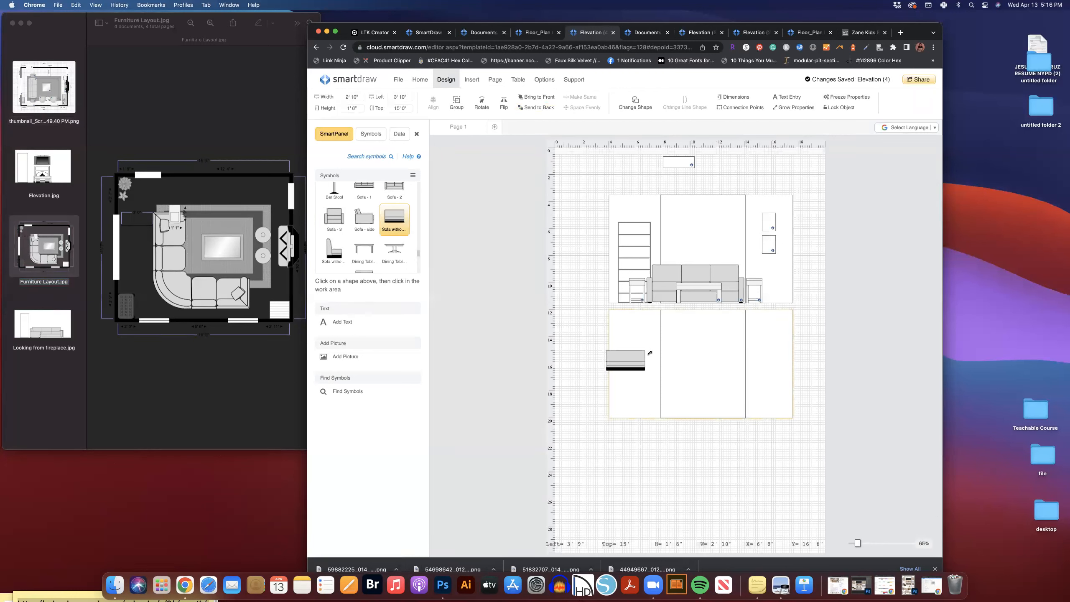
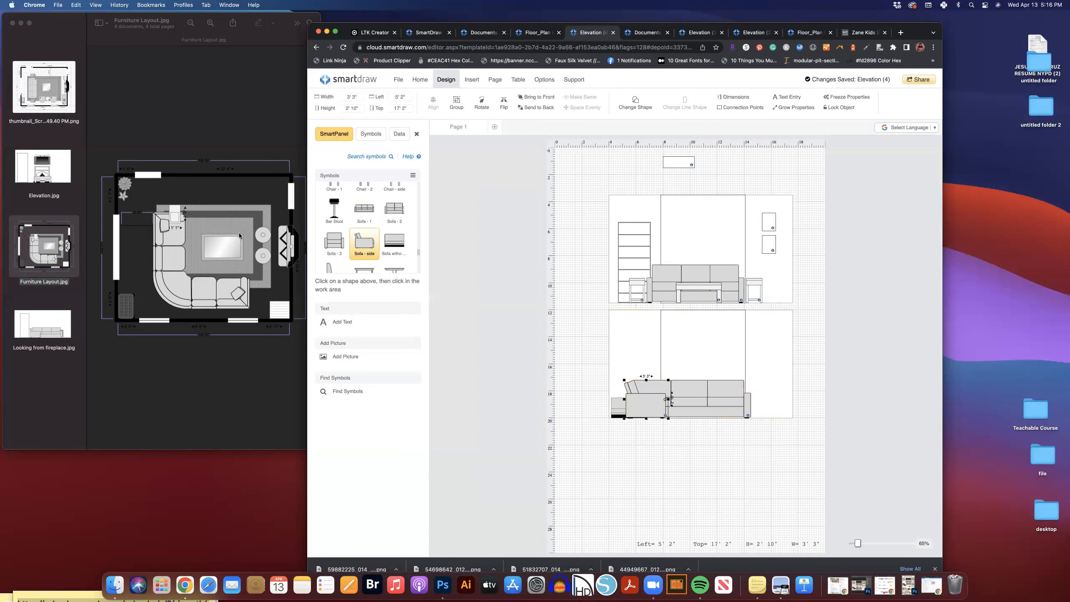
left_click(574, 398)
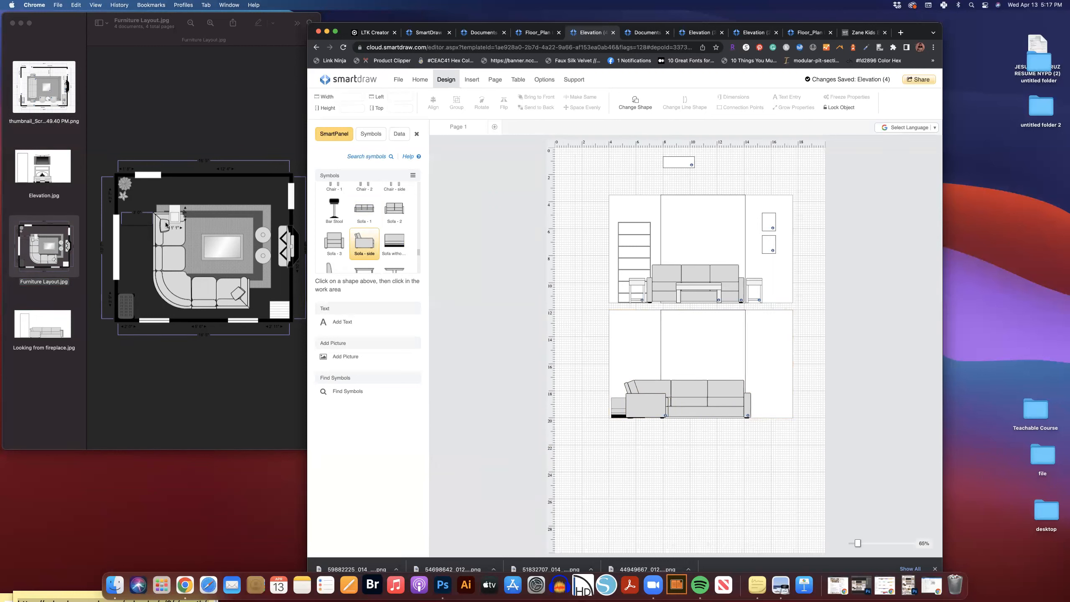
- Add a Shelf Bar - 1" symbol, shorten it to 1' 3", and position it just above the right arm of the lower sofa
scroll(381, 254, "down", 2)
scroll(378, 252, "down", 5)
scroll(378, 252, "down", 10)
scroll(378, 252, "down", 10)
scroll(378, 252, "up", 5)
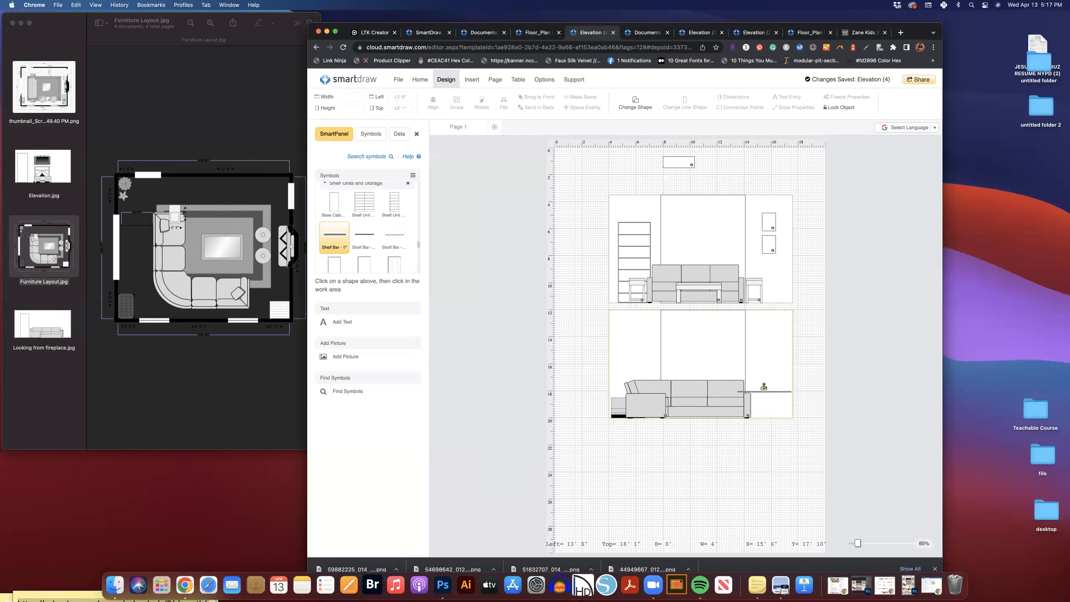
left_click(763, 388)
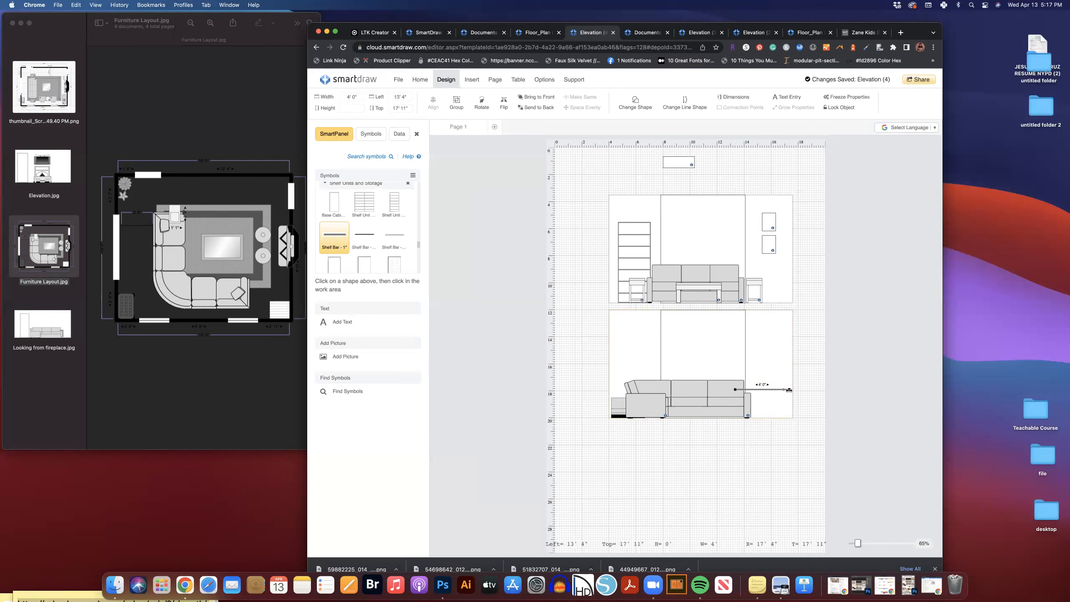
left_click_drag(756, 390, 755, 390)
left_click_drag(761, 391, 764, 392)
left_click_drag(872, 545, 882, 545)
mouse_move(732, 362)
left_mouse_down()
mouse_move(740, 358)
mouse_move(712, 362)
mouse_move(744, 363)
mouse_move(712, 363)
left_mouse_up()
- Duplicate the shelf bar and stand the copy vertically beside the lower sofa's right arm, extending it 2' down to the floor
key("super+c")
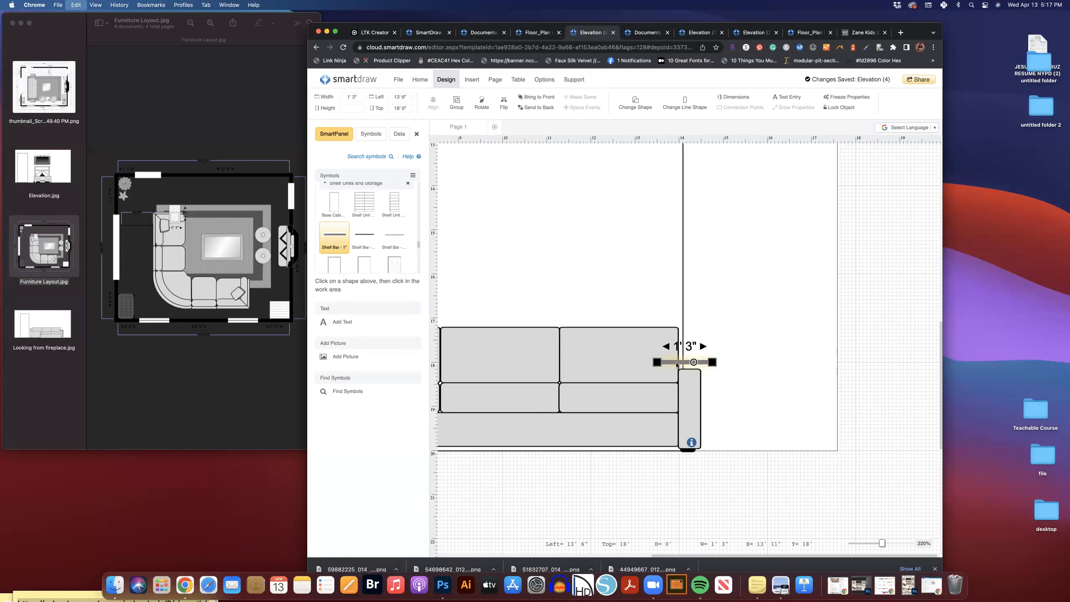
key("super+v")
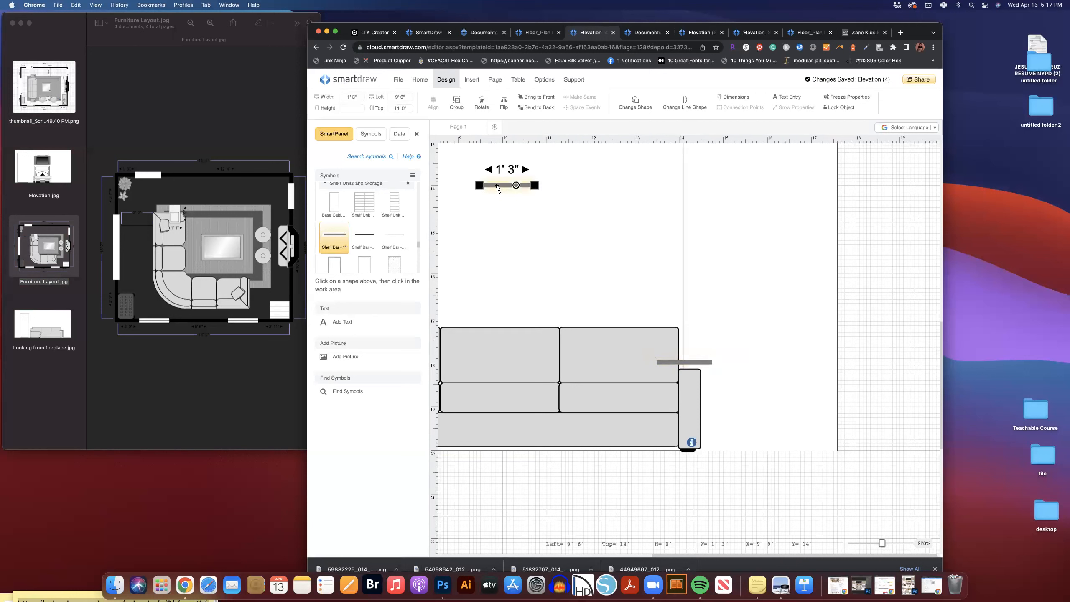
left_click_drag(517, 185, 708, 379)
left_click_drag(709, 418, 707, 449)
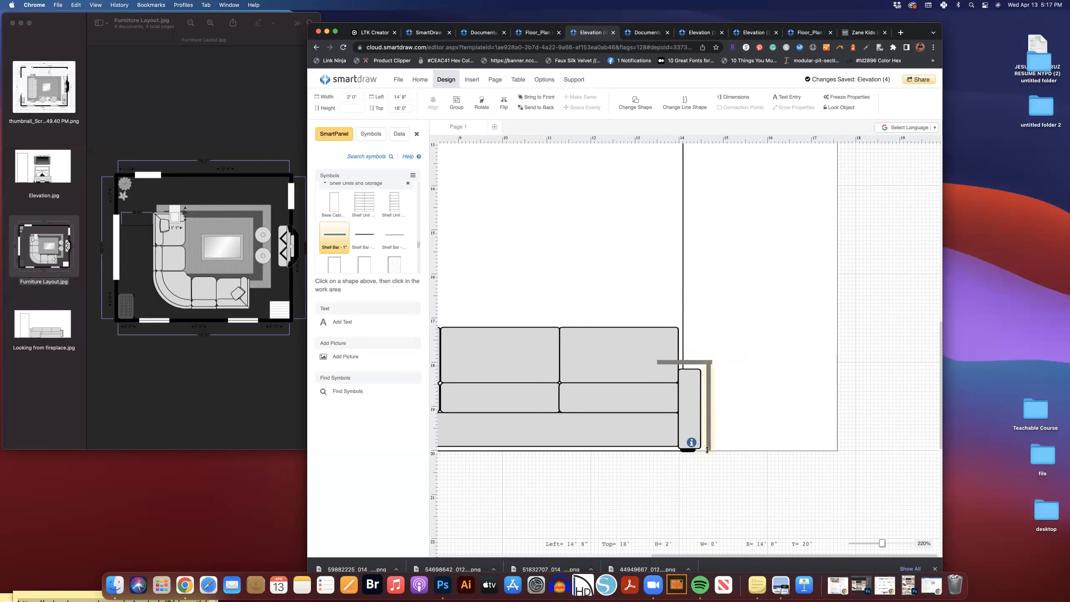
- Lower the horizontal shelf bar onto the sofa arm at 18' 1" and shorten it to 1' 1" so it ends at the vertical bar
left_click(688, 361)
left_click_drag(689, 361, 688, 364)
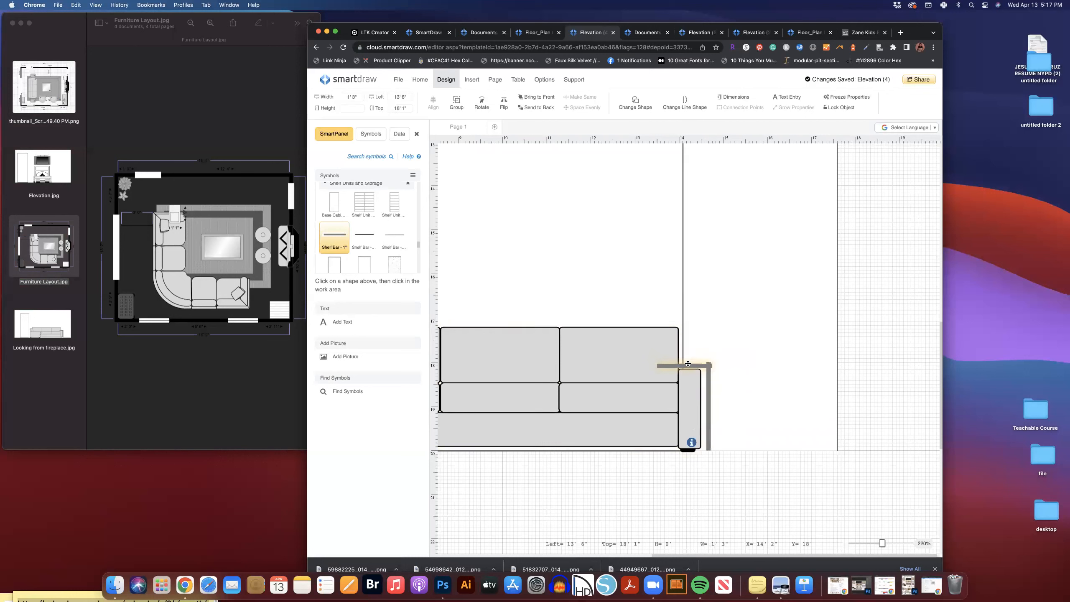
left_click(710, 380)
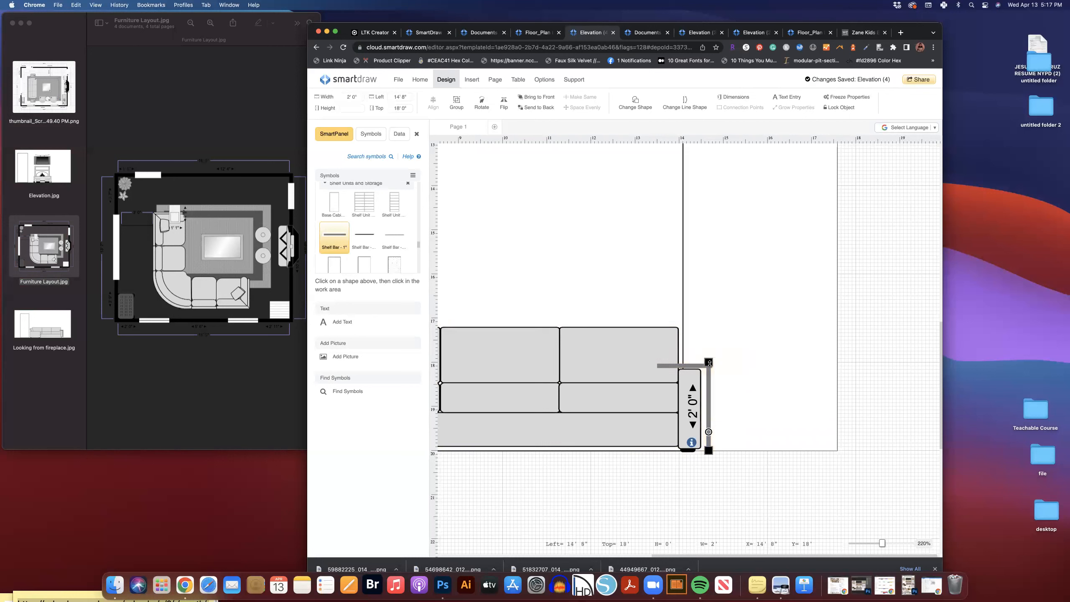
left_click(724, 461)
left_click(684, 366)
left_click_drag(660, 367, 664, 365)
- Duplicate the 1' 1" shelf bar and place the copy along the floor under the sofa arm, meeting the vertical bar
key("super+c")
key("super+v")
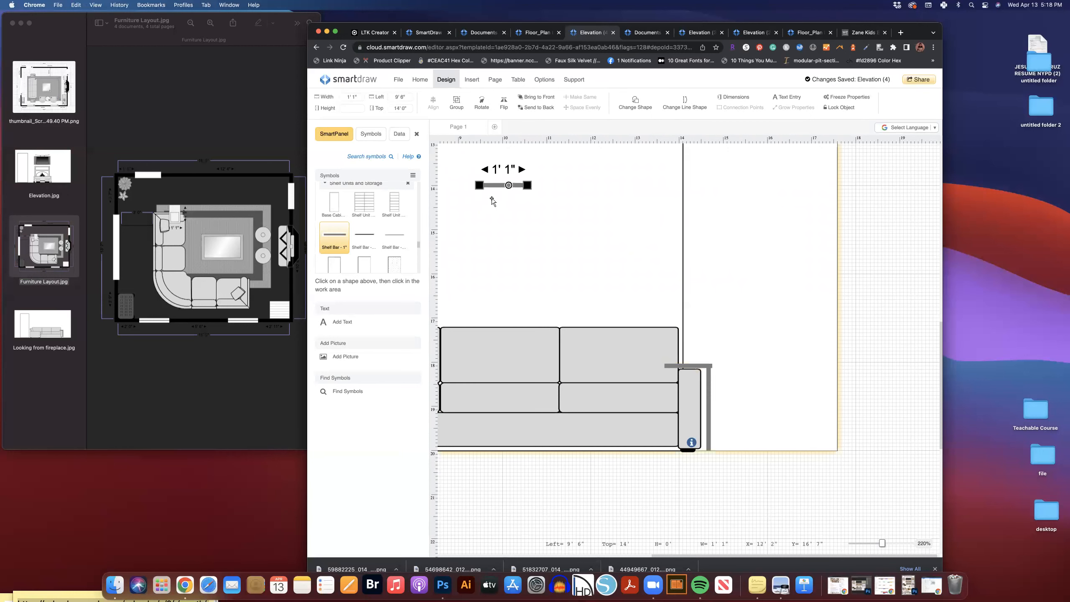
left_click_drag(501, 188, 689, 444)
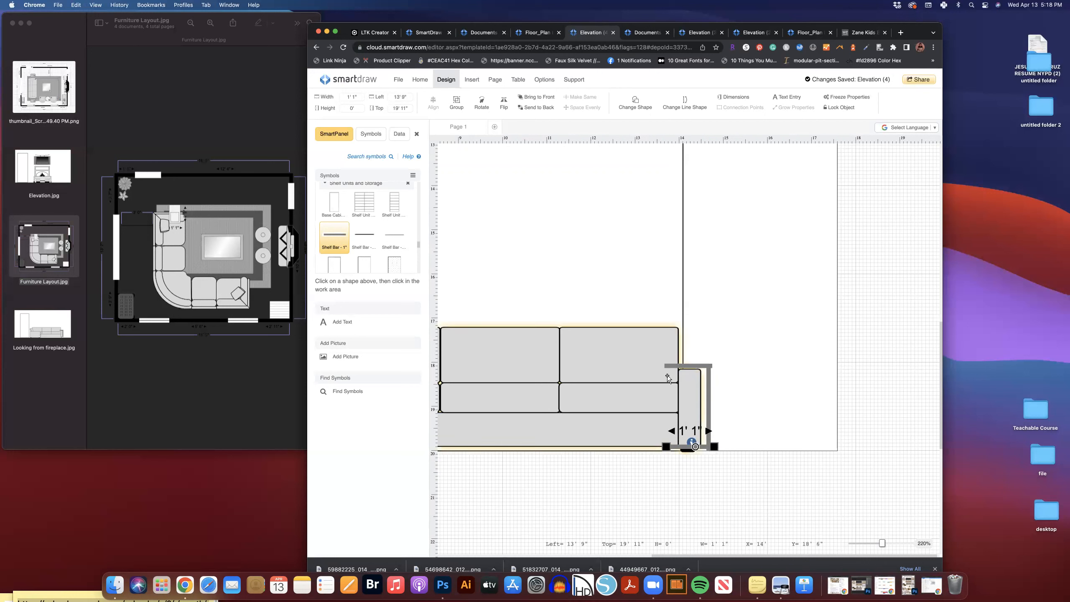
left_click_drag(685, 447, 676, 450)
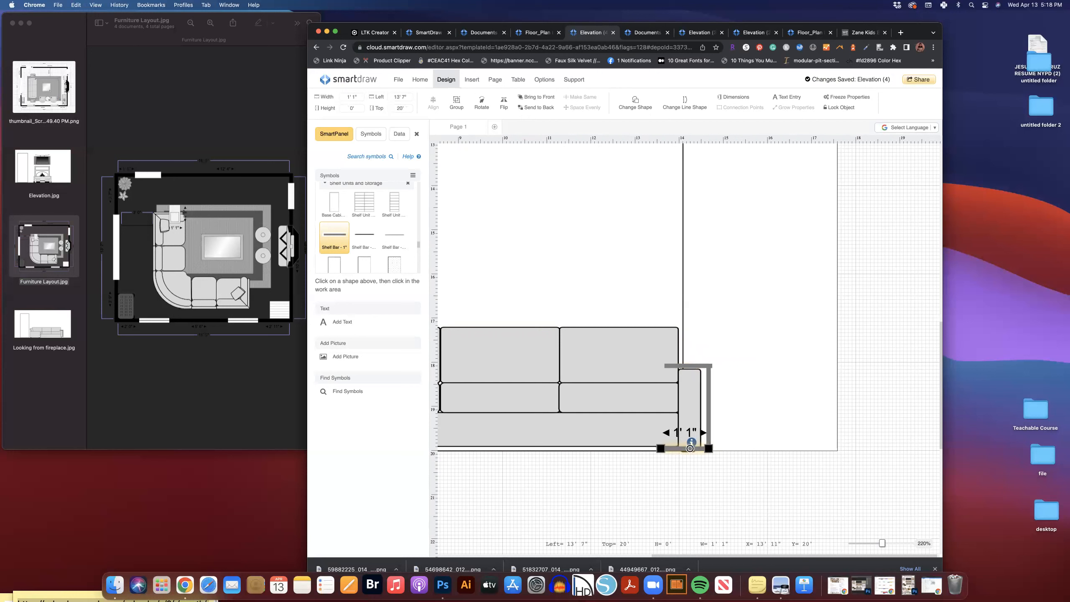
- Send the floor-level shelf bar behind the sofa, and send the lower wall group behind everything
left_click(532, 108)
left_click(755, 430)
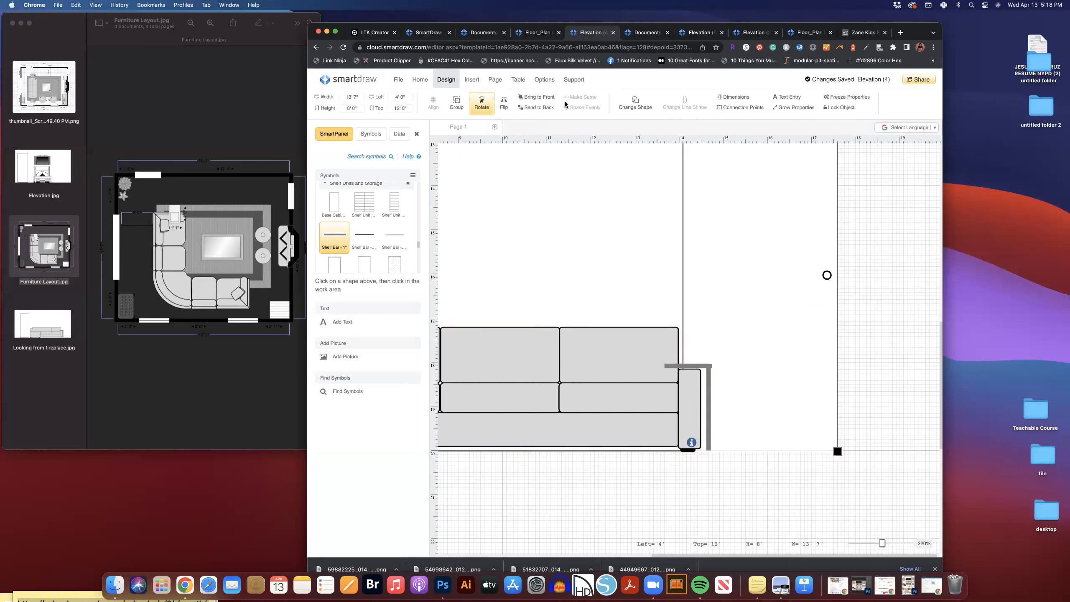
left_click(541, 109)
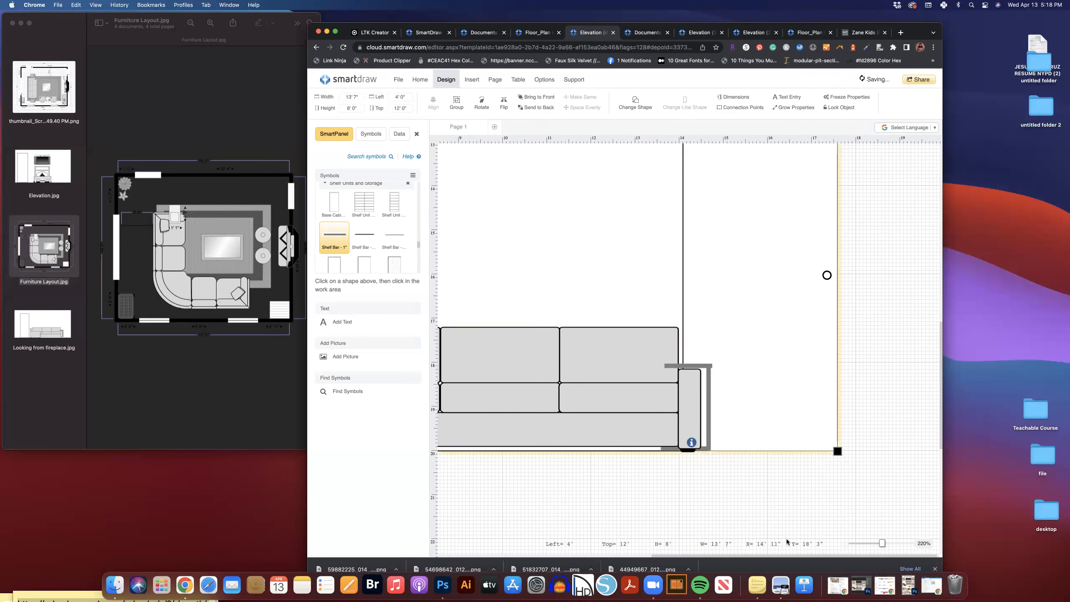
left_click(743, 470)
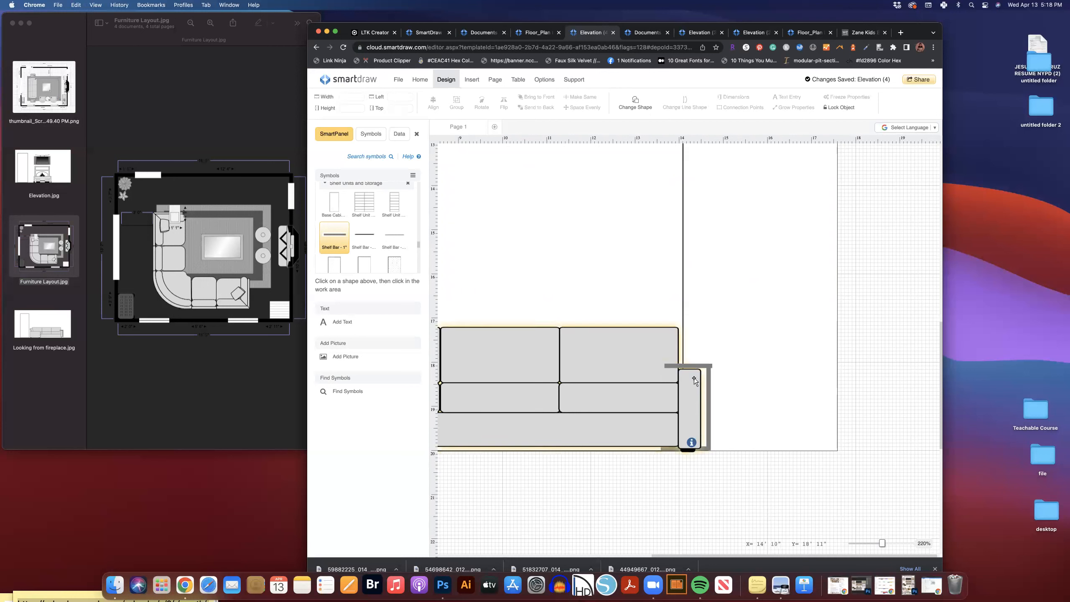
- Nudge the upper shelf bar slightly left so its end lines up with the vertical bar
left_click(679, 365)
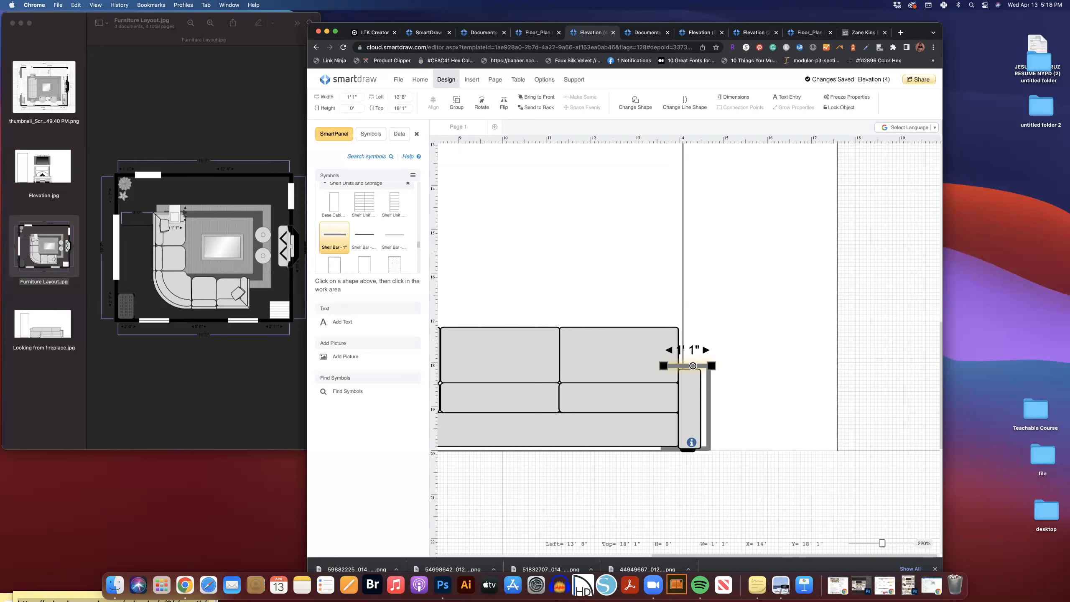
left_click(746, 466)
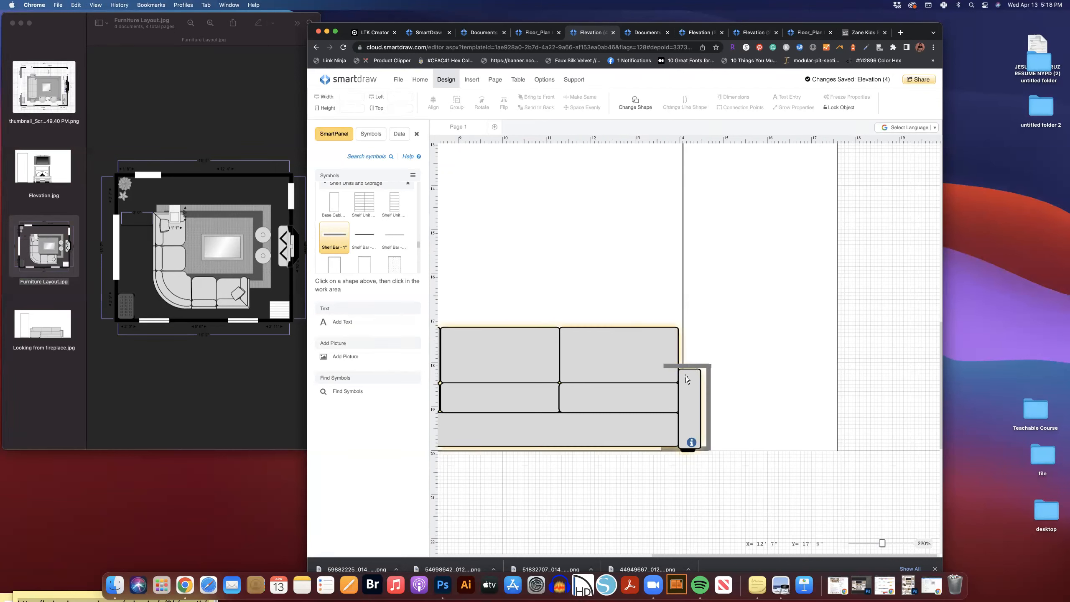
left_click(677, 364)
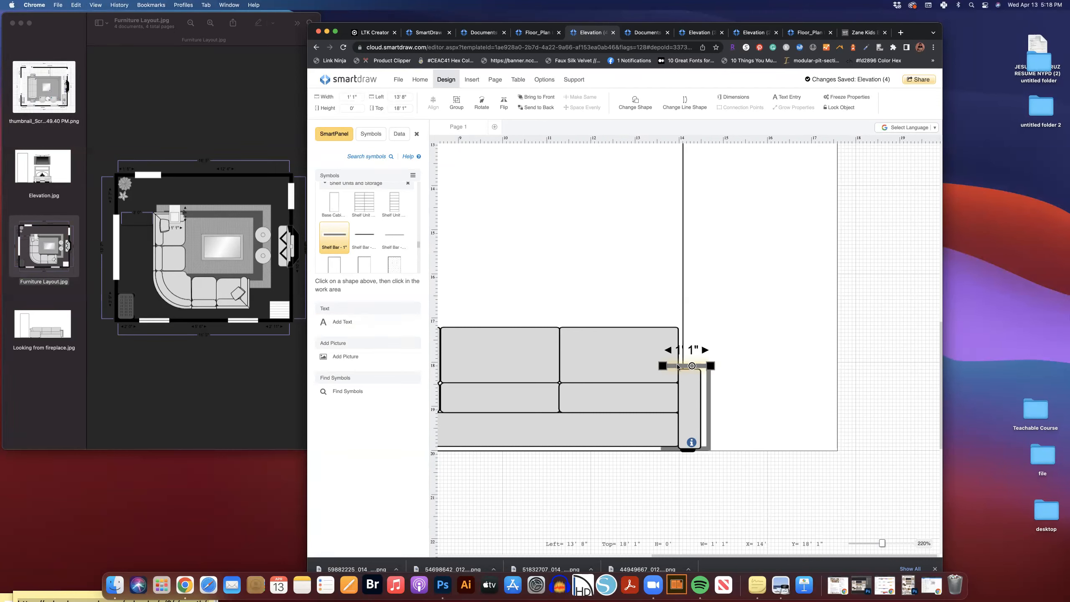
left_click(538, 378)
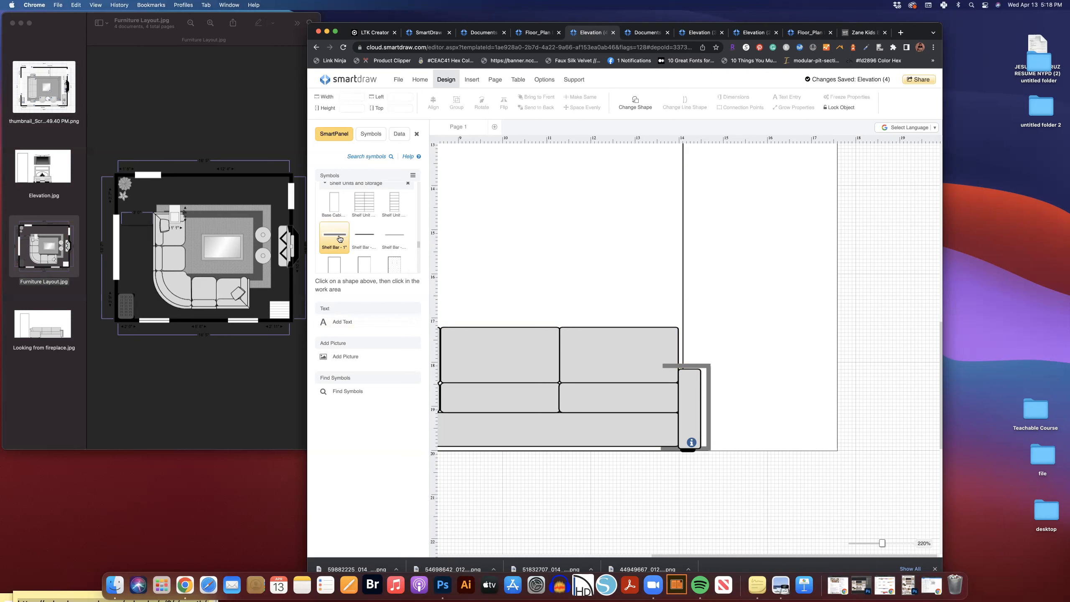
scroll(371, 240, "up", 5)
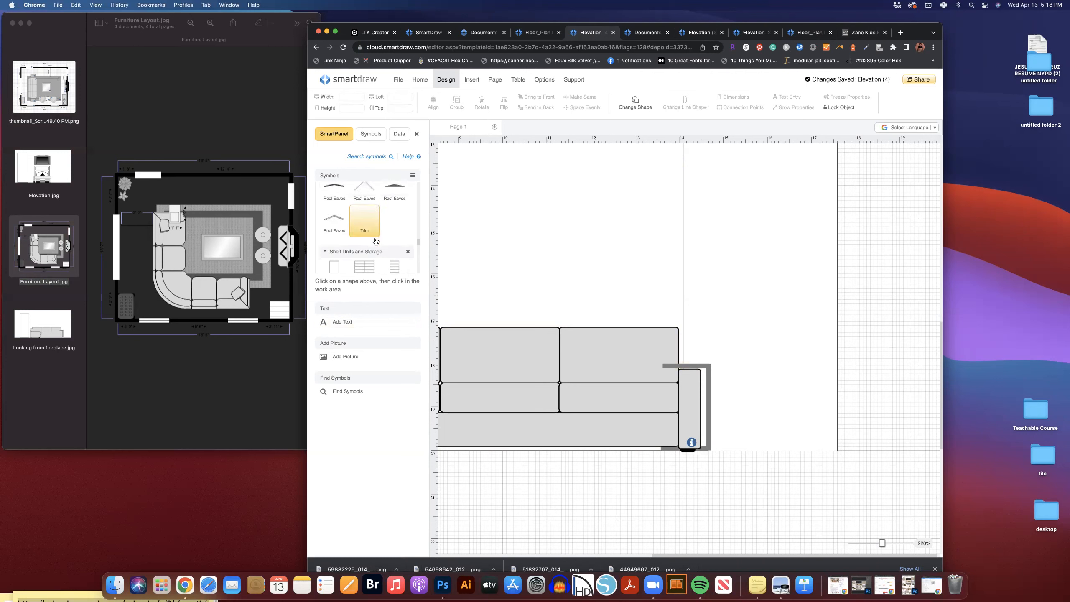
scroll(374, 242, "down", 1)
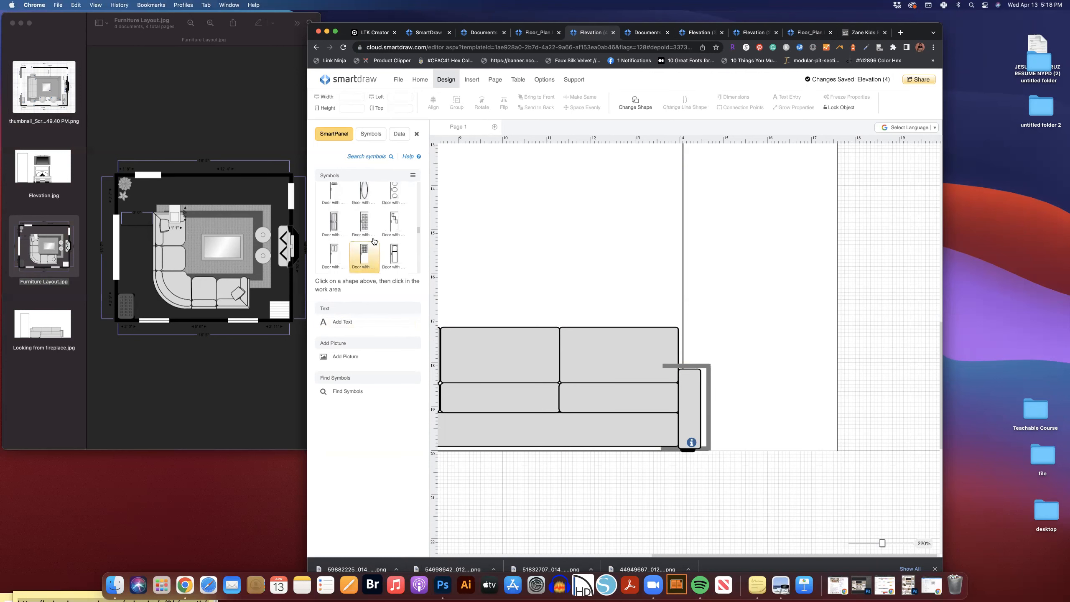
scroll(373, 241, "down", 5)
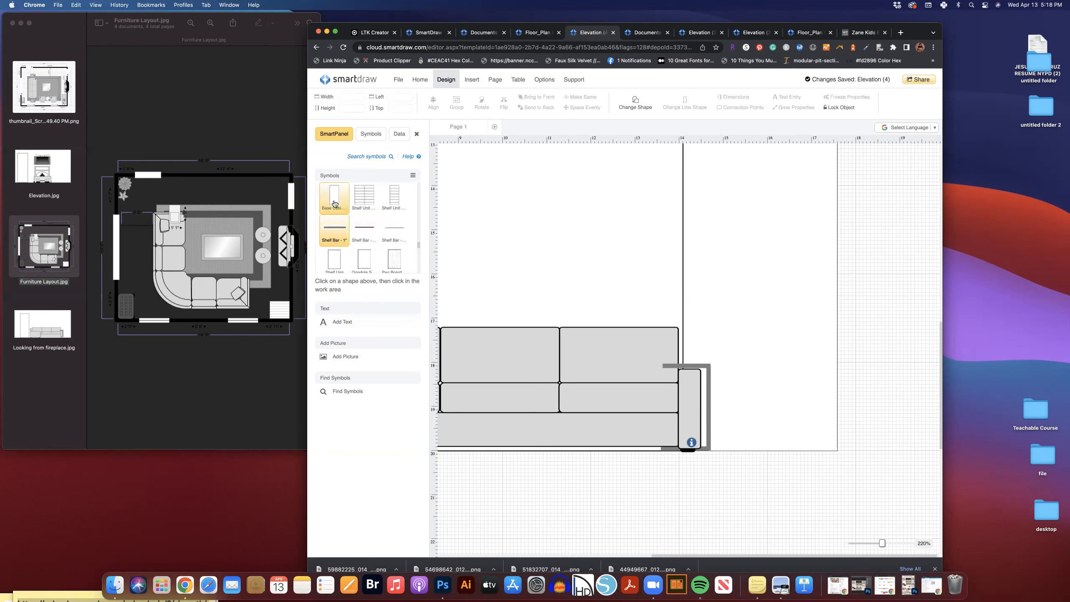
scroll(337, 207, "down", 4)
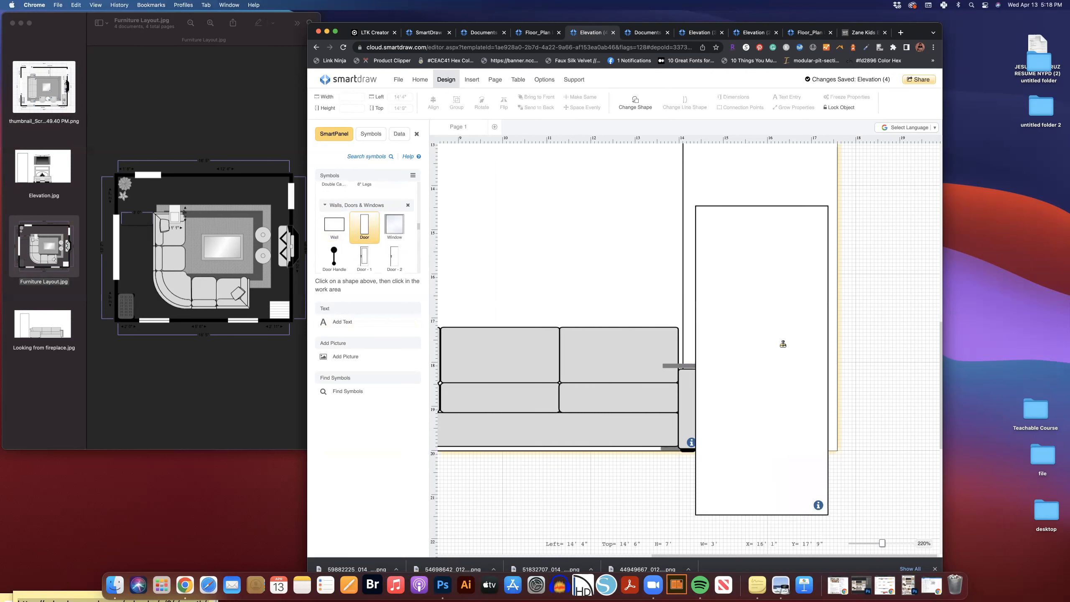
left_click(567, 324)
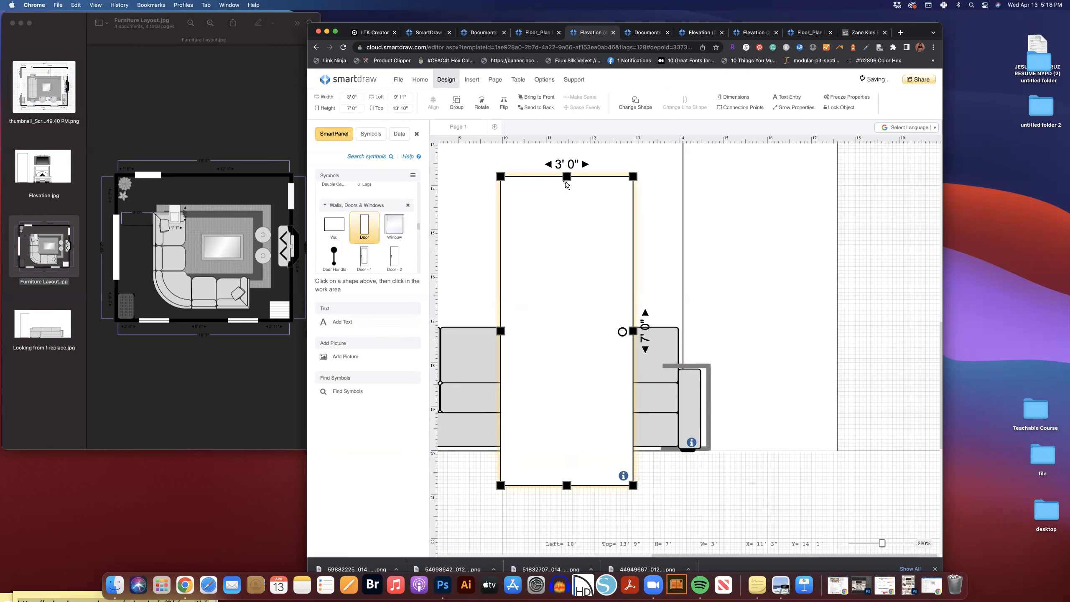
left_click_drag(567, 174, 569, 473)
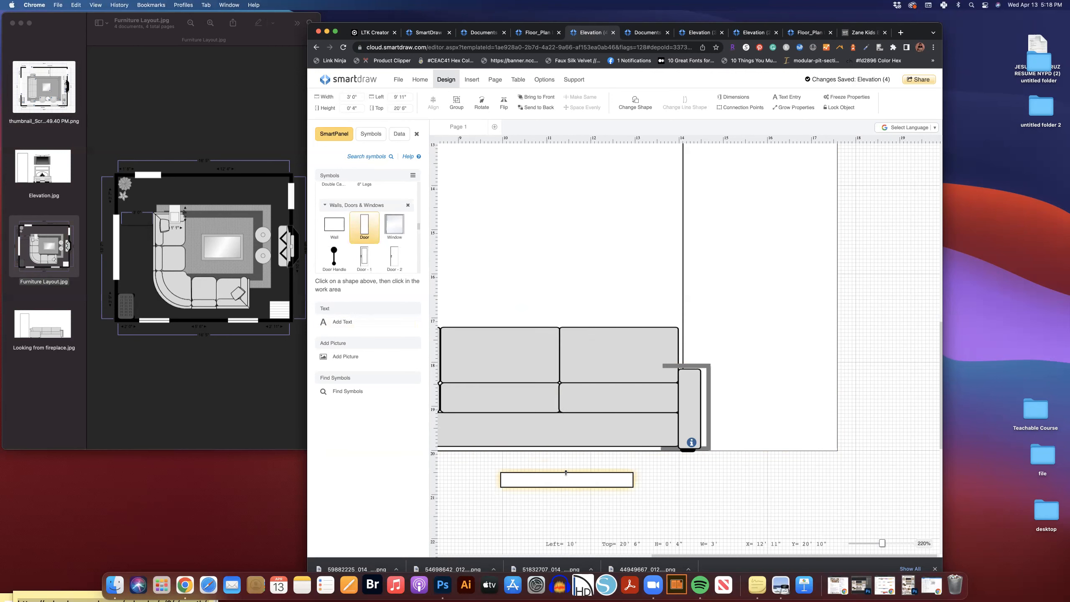
key("Delete")
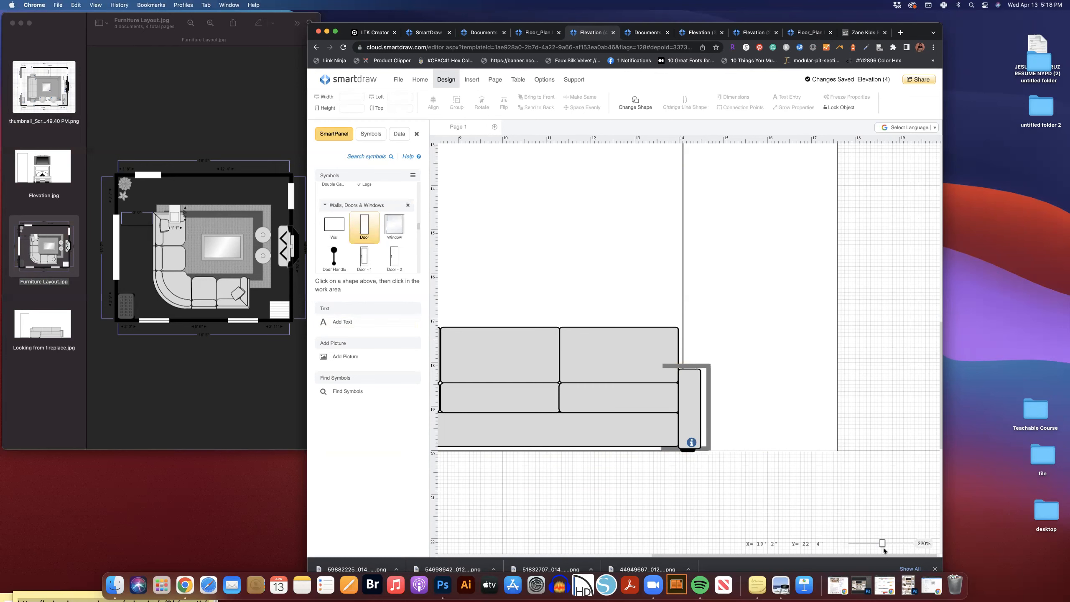
- Duplicate the upper elevation's coffee table and place the copy in front of the lower sofa, with its top at 18' 6"
left_click_drag(881, 543, 864, 544)
scroll(880, 455, "down", 5)
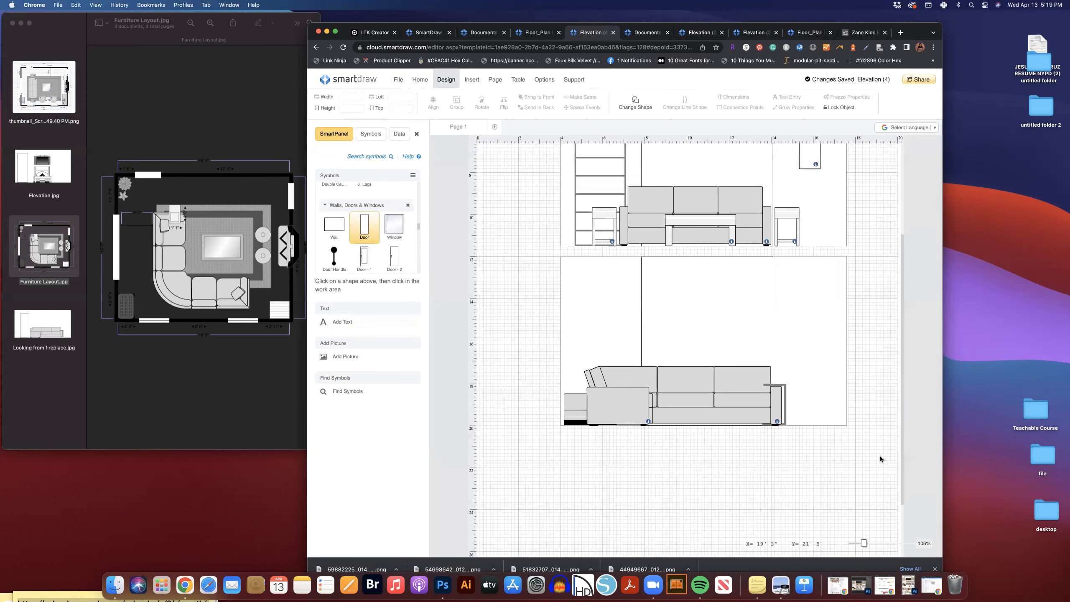
scroll(684, 412, "down", 1)
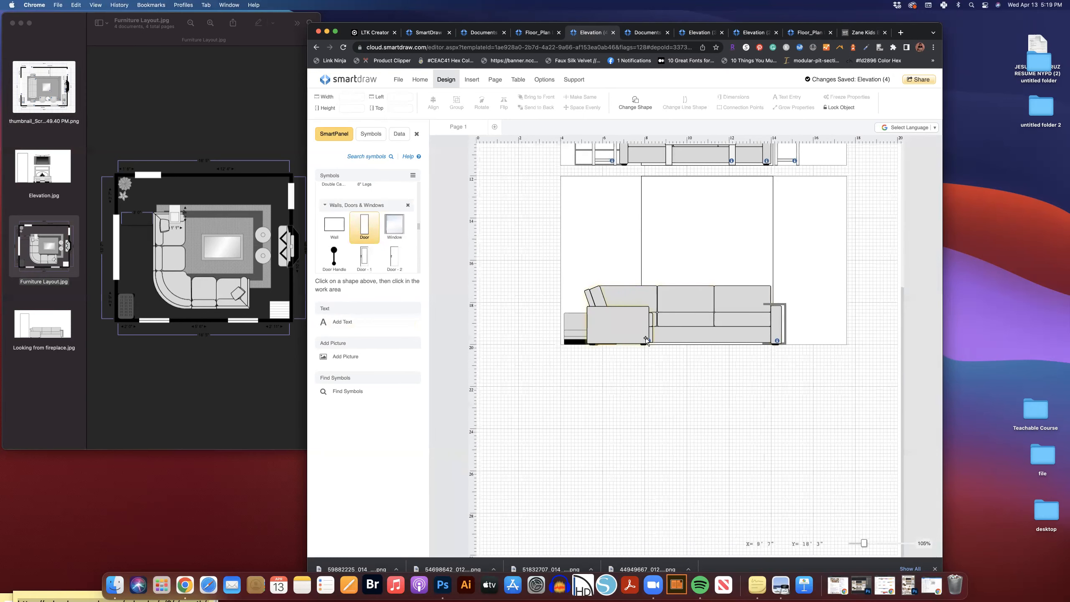
scroll(637, 300, "up", 2)
left_click(683, 202)
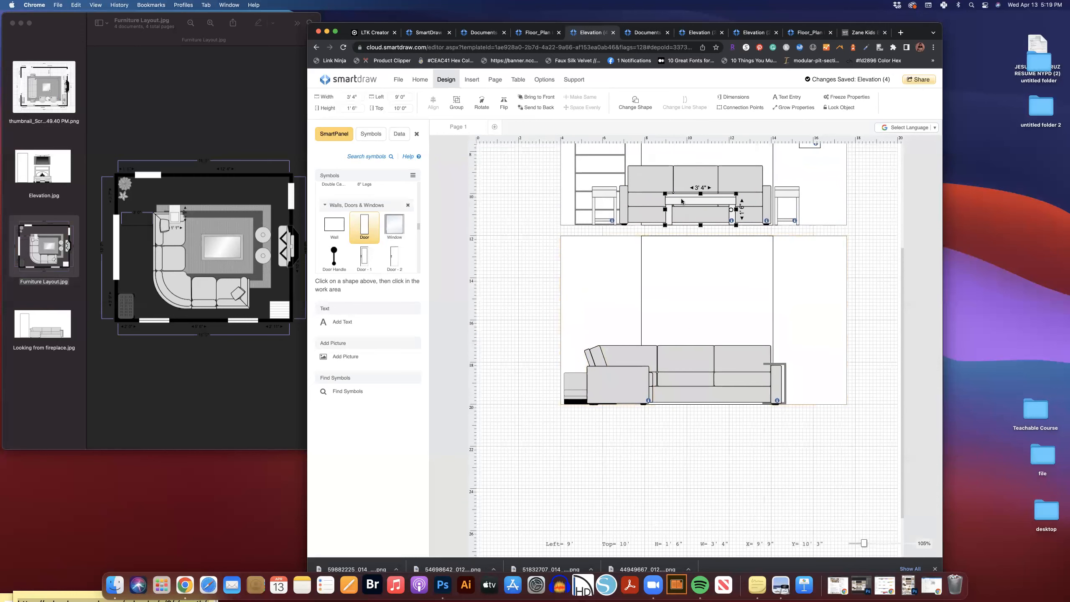
key("super+v")
left_click_drag(536, 193, 687, 380)
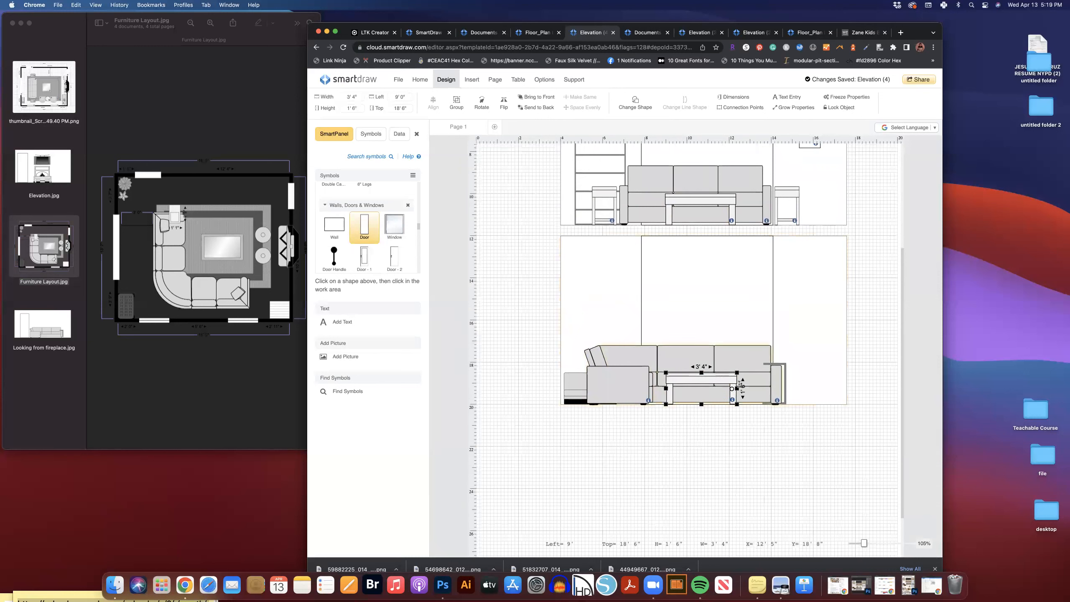
- Narrow the lower coffee table to 2' 4" and shift it right so its left edge sits at 9' 8"
left_click_drag(737, 392, 716, 390)
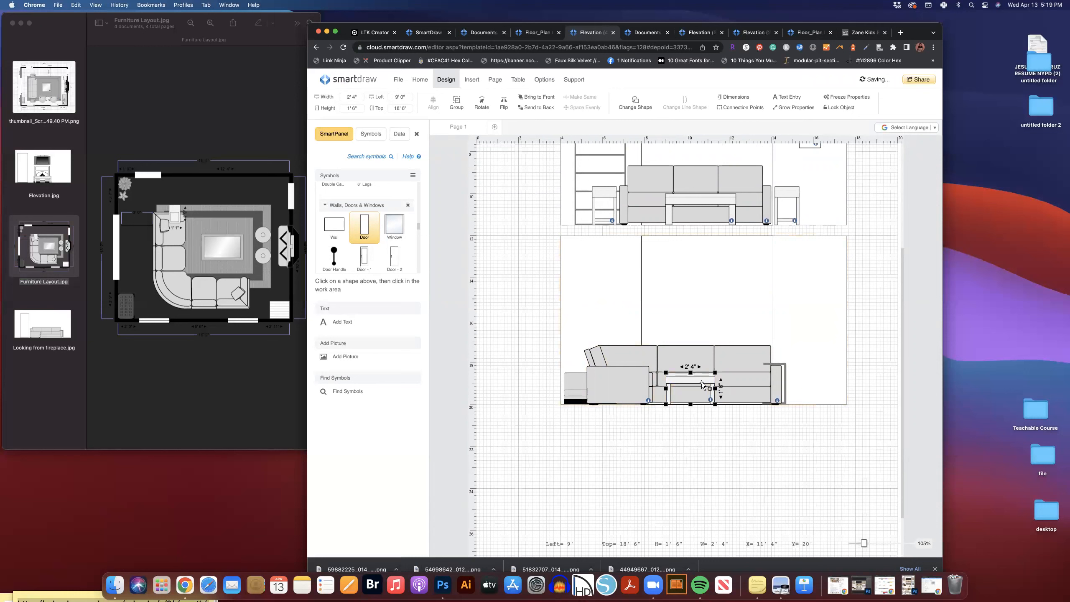
left_click_drag(701, 382, 715, 381)
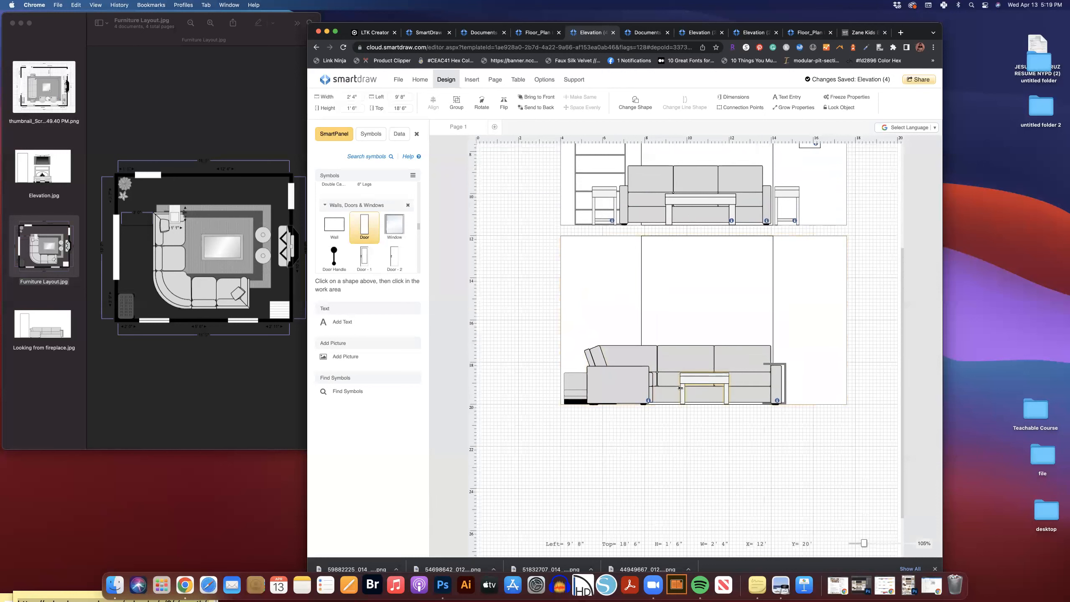
left_click(739, 447)
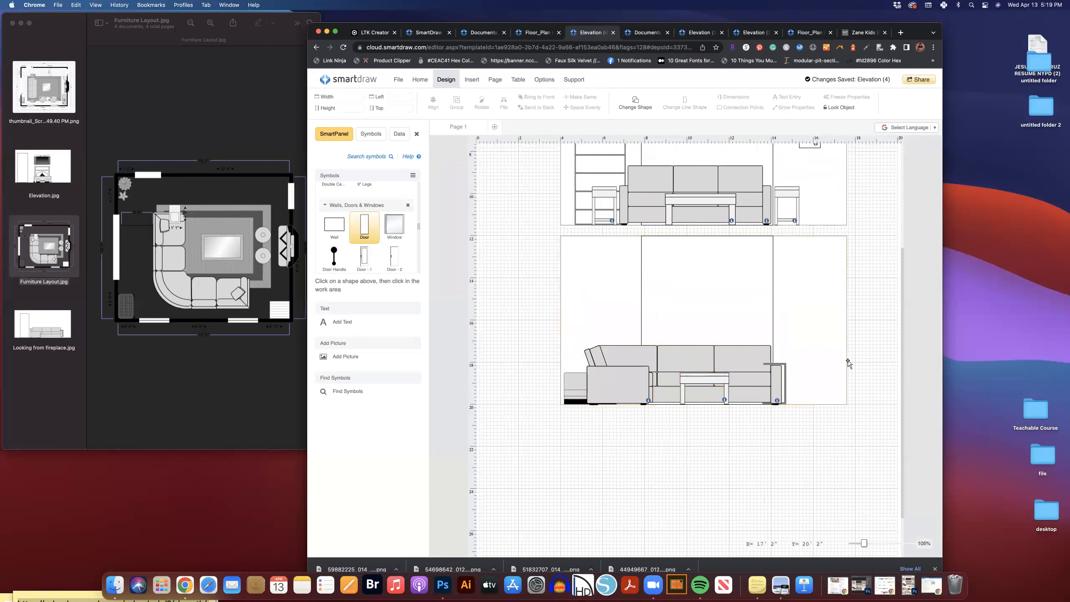
- Duplicate a wall frame into the right part of the lower wall and enlarge it into a floor-standing panel about 2' wide by 6' high
scroll(820, 220, "up", 1)
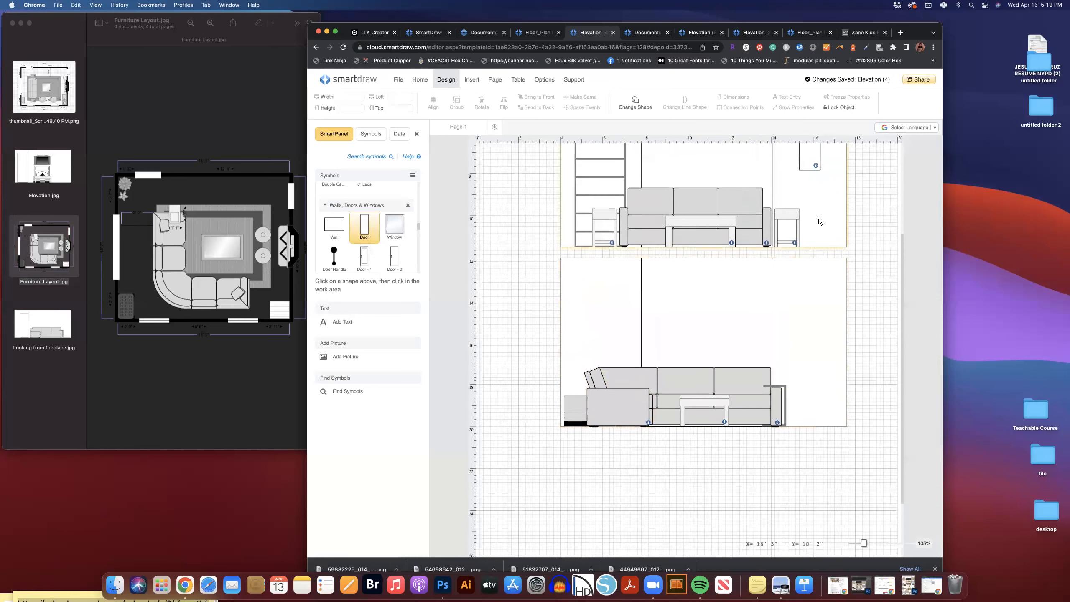
scroll(820, 220, "up", 3)
left_click(813, 190)
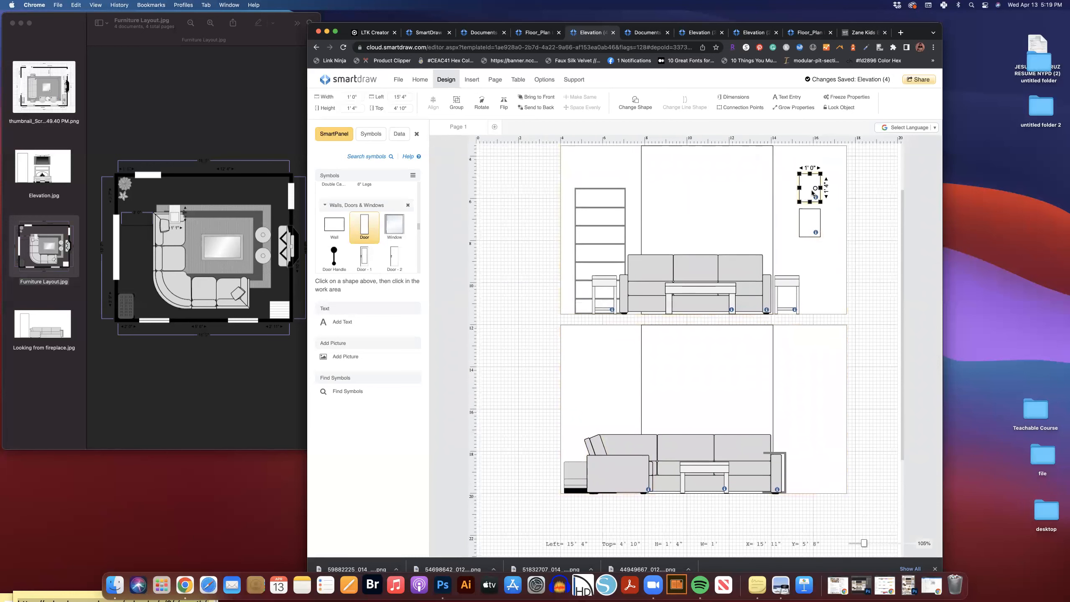
left_click(539, 206)
left_click_drag(530, 198, 839, 360)
left_click(736, 411)
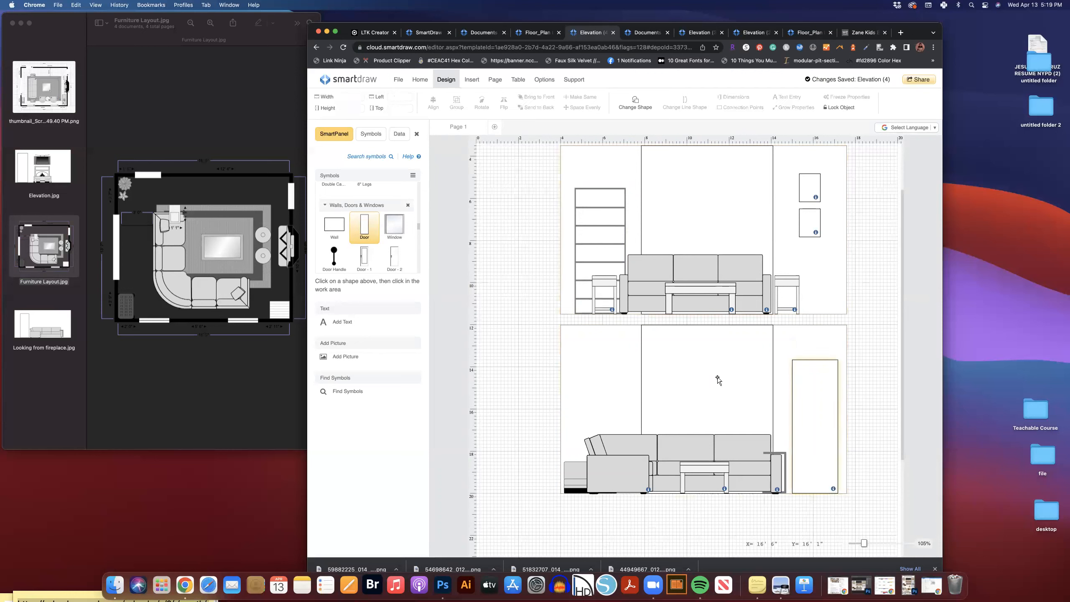
- Look through the symbol library for a mirror and search it for "MIRROR"
scroll(371, 267, "down", 10)
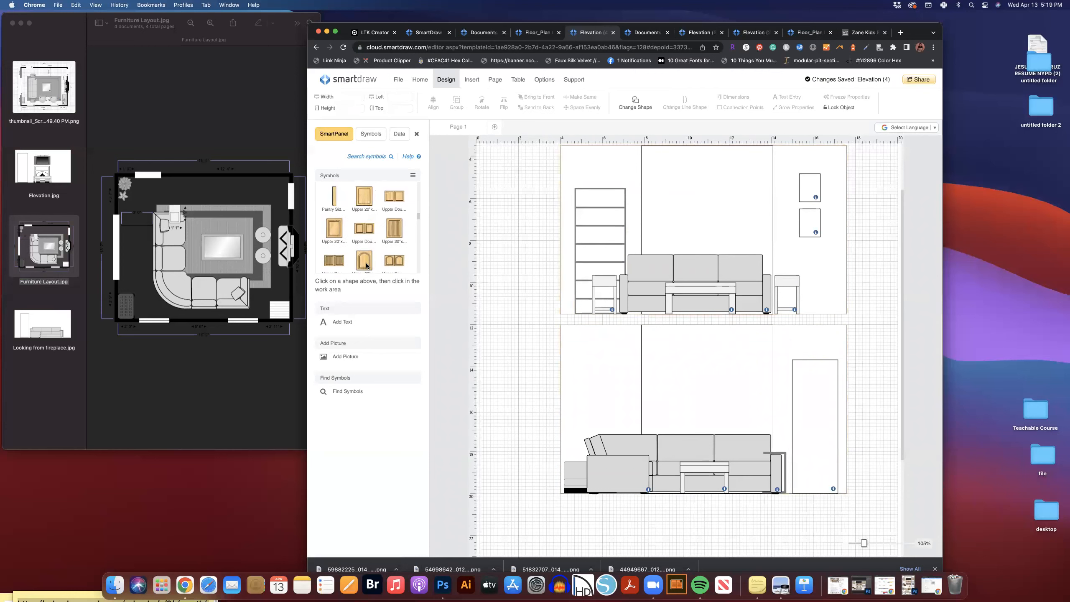
scroll(366, 266, "down", 5)
scroll(366, 265, "down", 10)
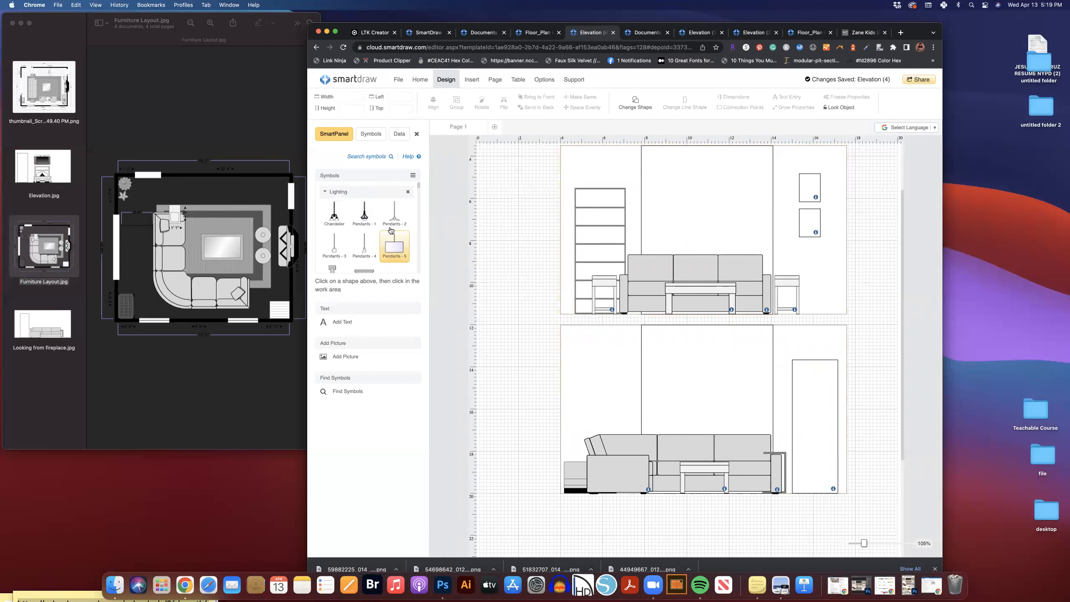
scroll(392, 230, "down", 10)
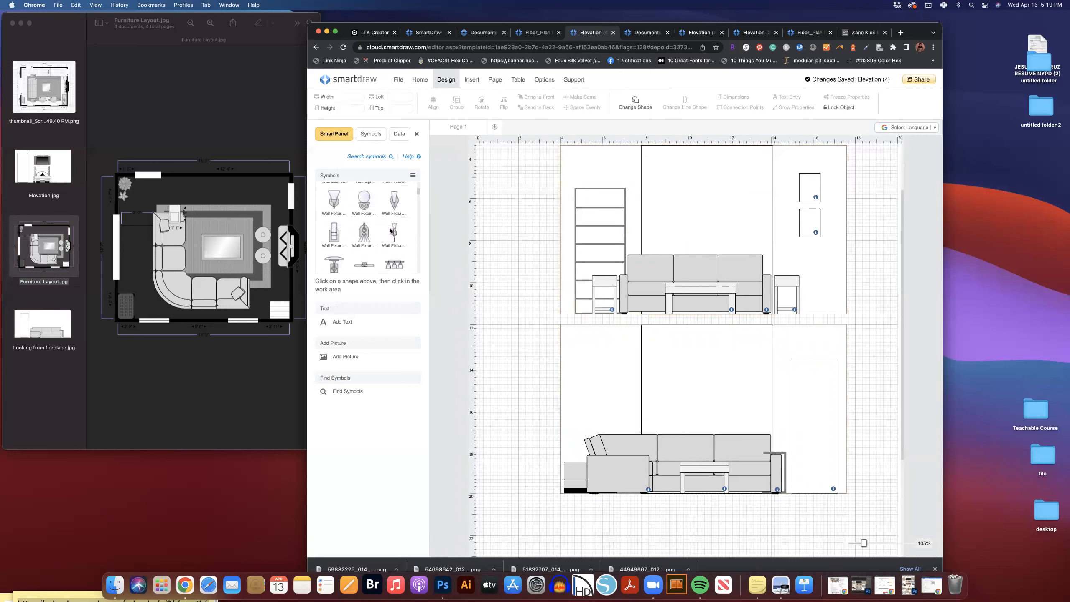
scroll(391, 236, "down", 8)
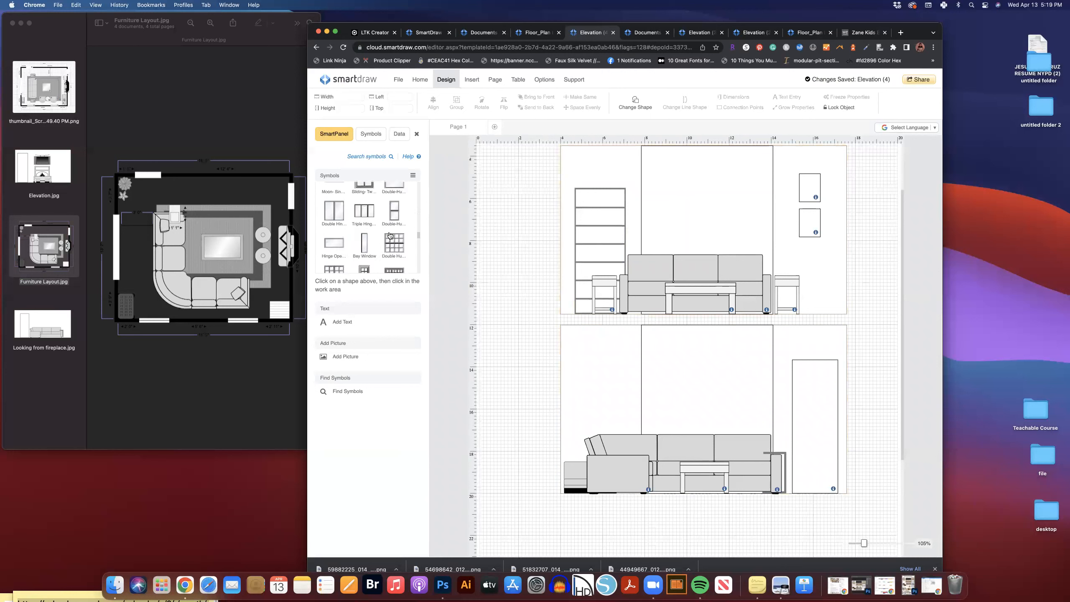
scroll(390, 236, "down", 8)
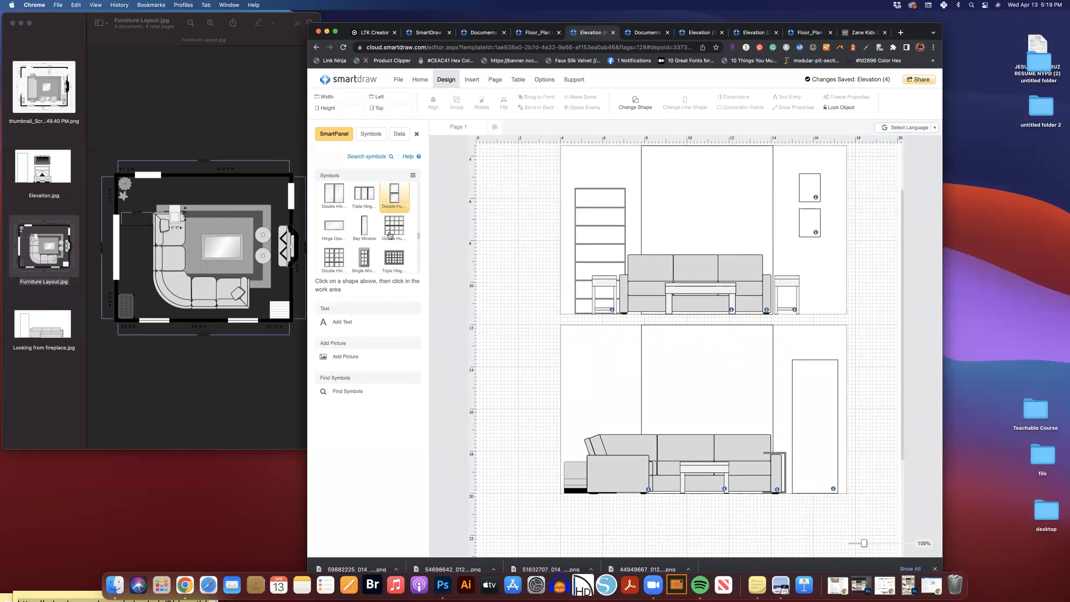
scroll(390, 235, "down", 8)
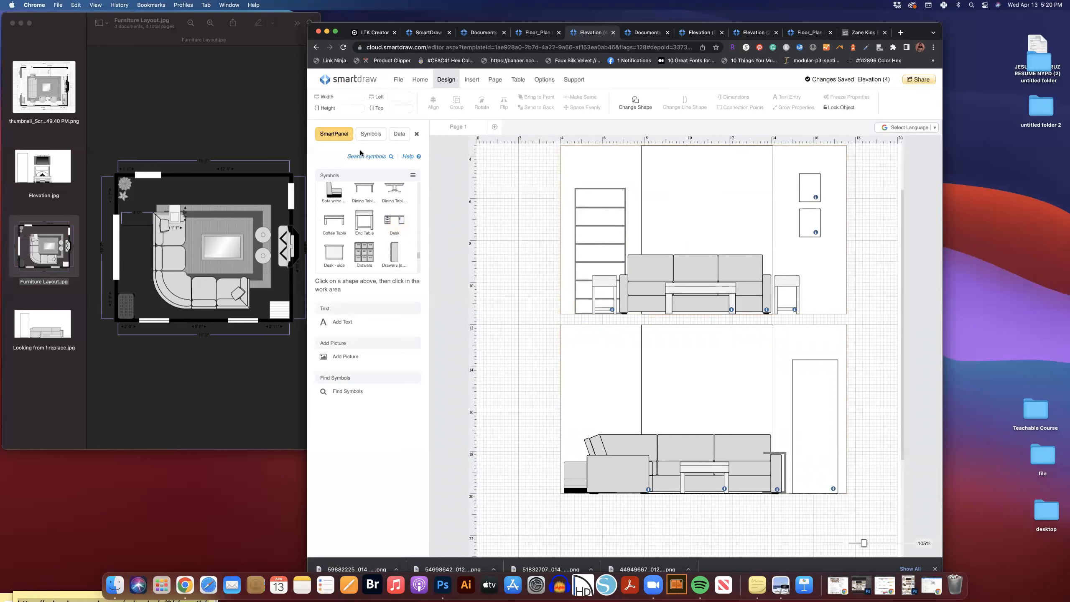
left_click(377, 158)
left_click(353, 180)
type("MIRROR")
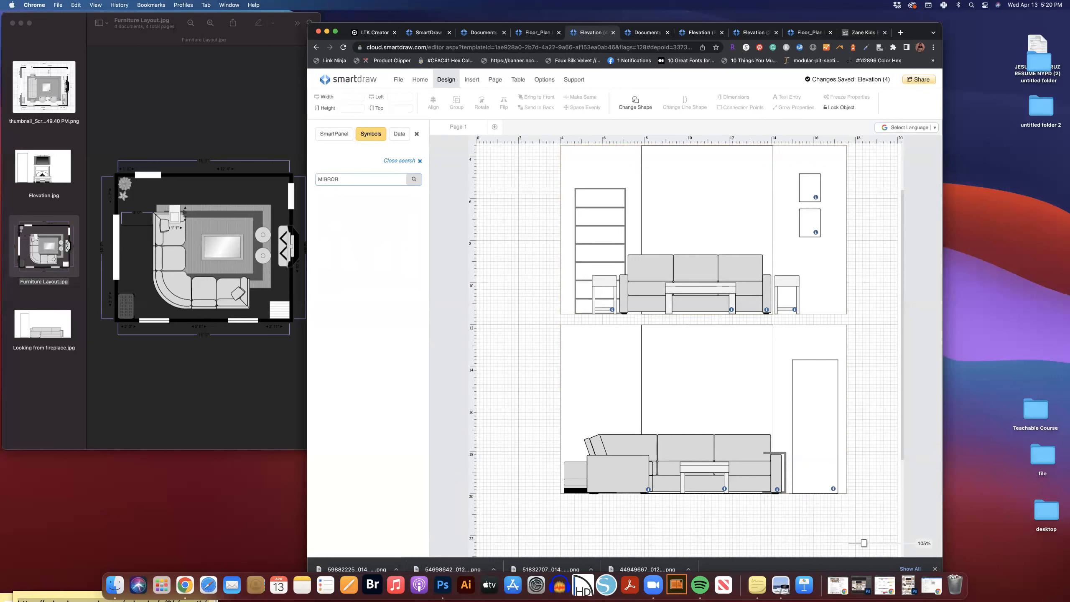
key("Return")
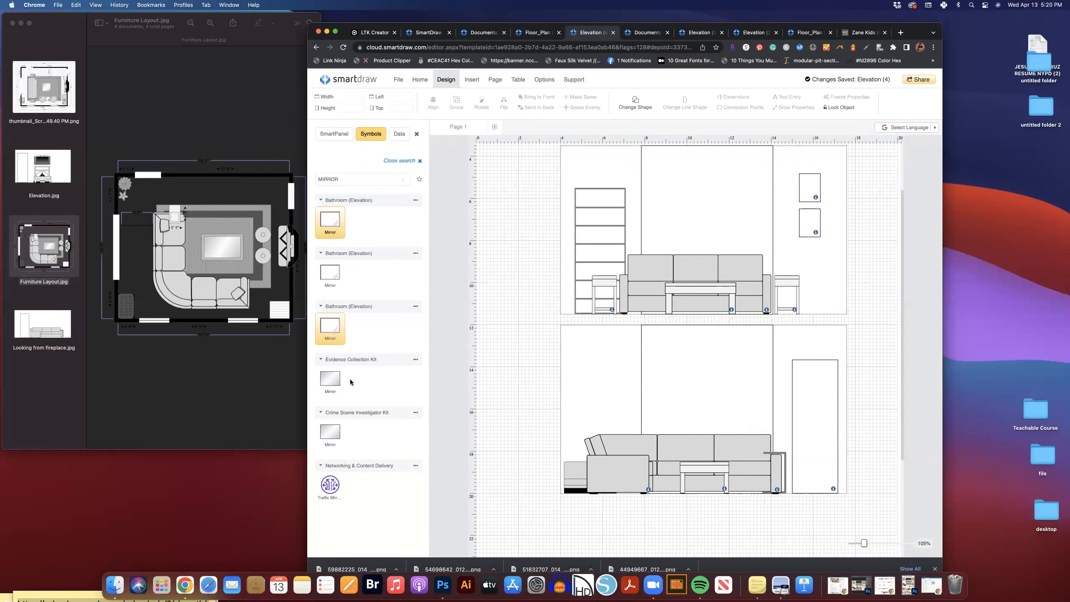
- Place the Evidence Collection Kit mirror on the right part of the lower wall and delete the plain floor-standing panel there
left_click(330, 379)
left_click_drag(681, 396, 869, 381)
left_click(812, 392)
key("BackSpace")
- Resize the mirror into a floor-standing one 2' wide and just under 6' high, with its left edge at 15' 2"
left_click(836, 377)
left_click_drag(837, 378, 791, 360)
left_click_drag(849, 397, 835, 492)
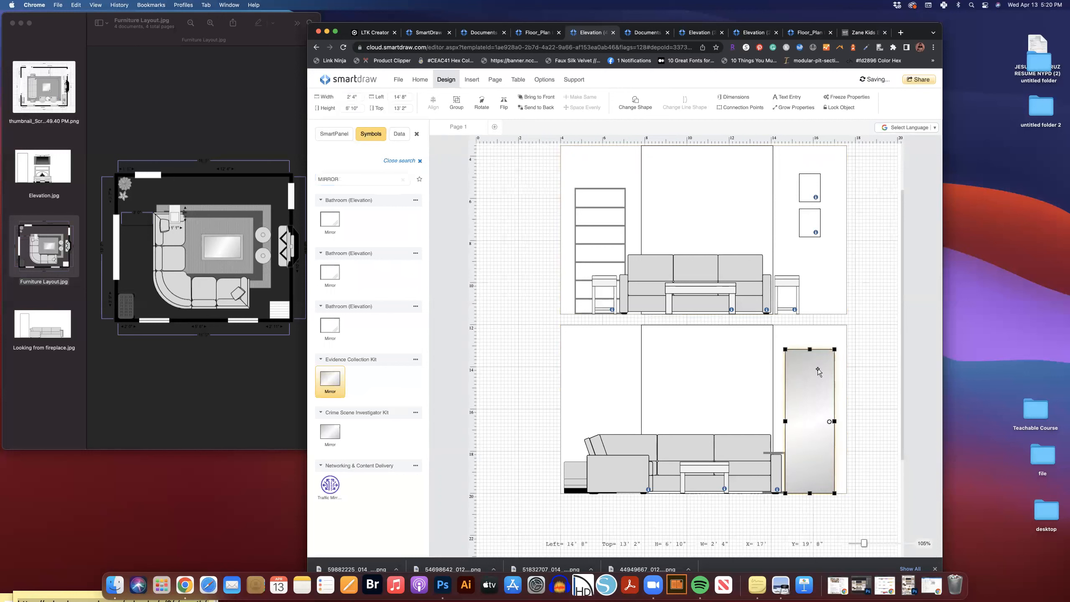
left_click_drag(810, 350, 810, 374)
left_click_drag(786, 434, 797, 434)
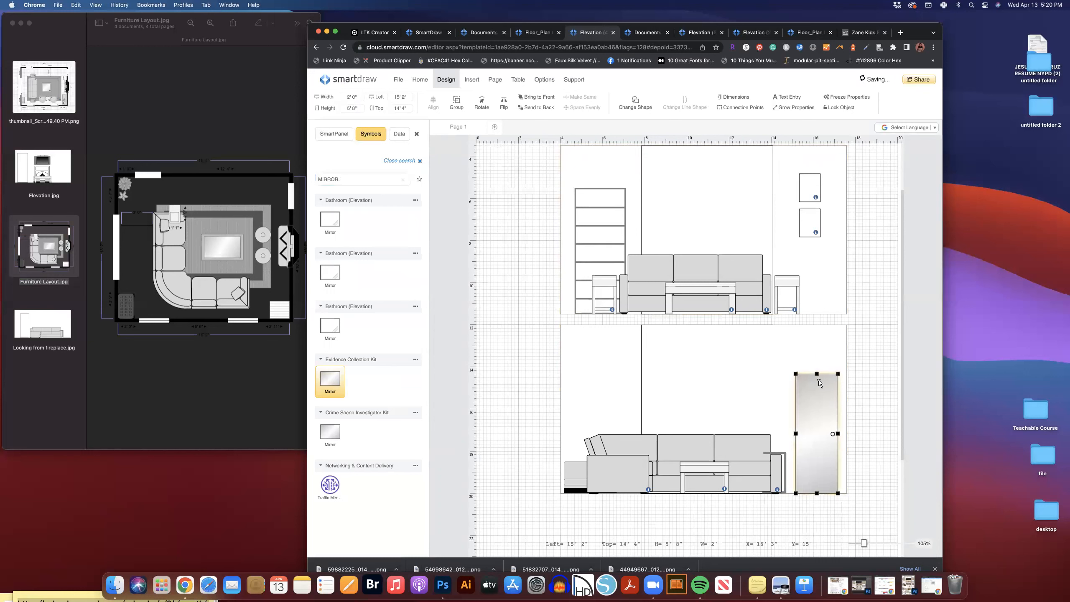
left_click_drag(817, 373, 816, 371)
left_click(865, 409)
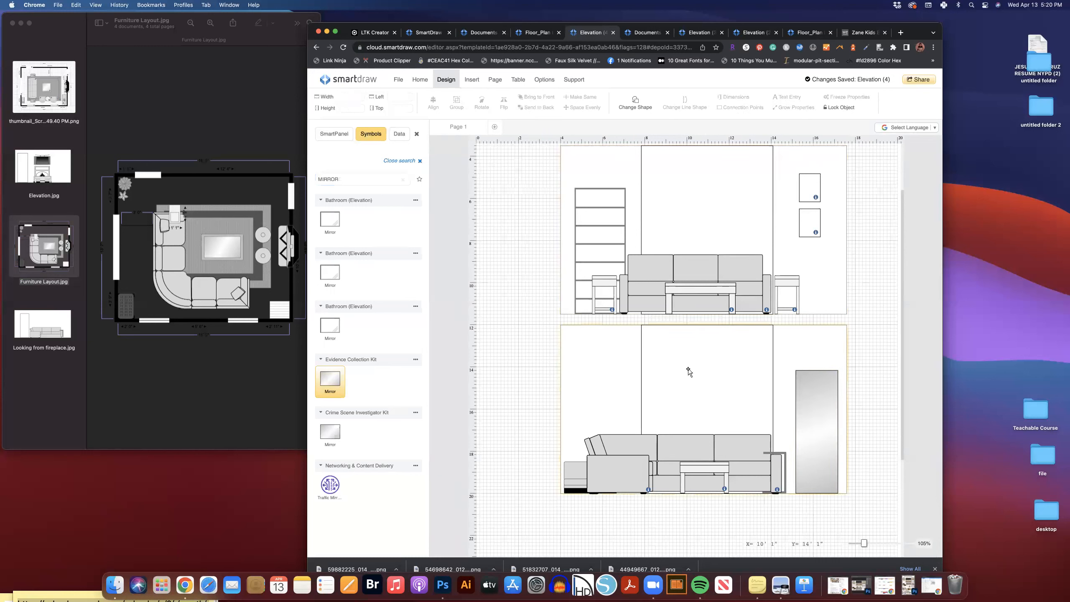